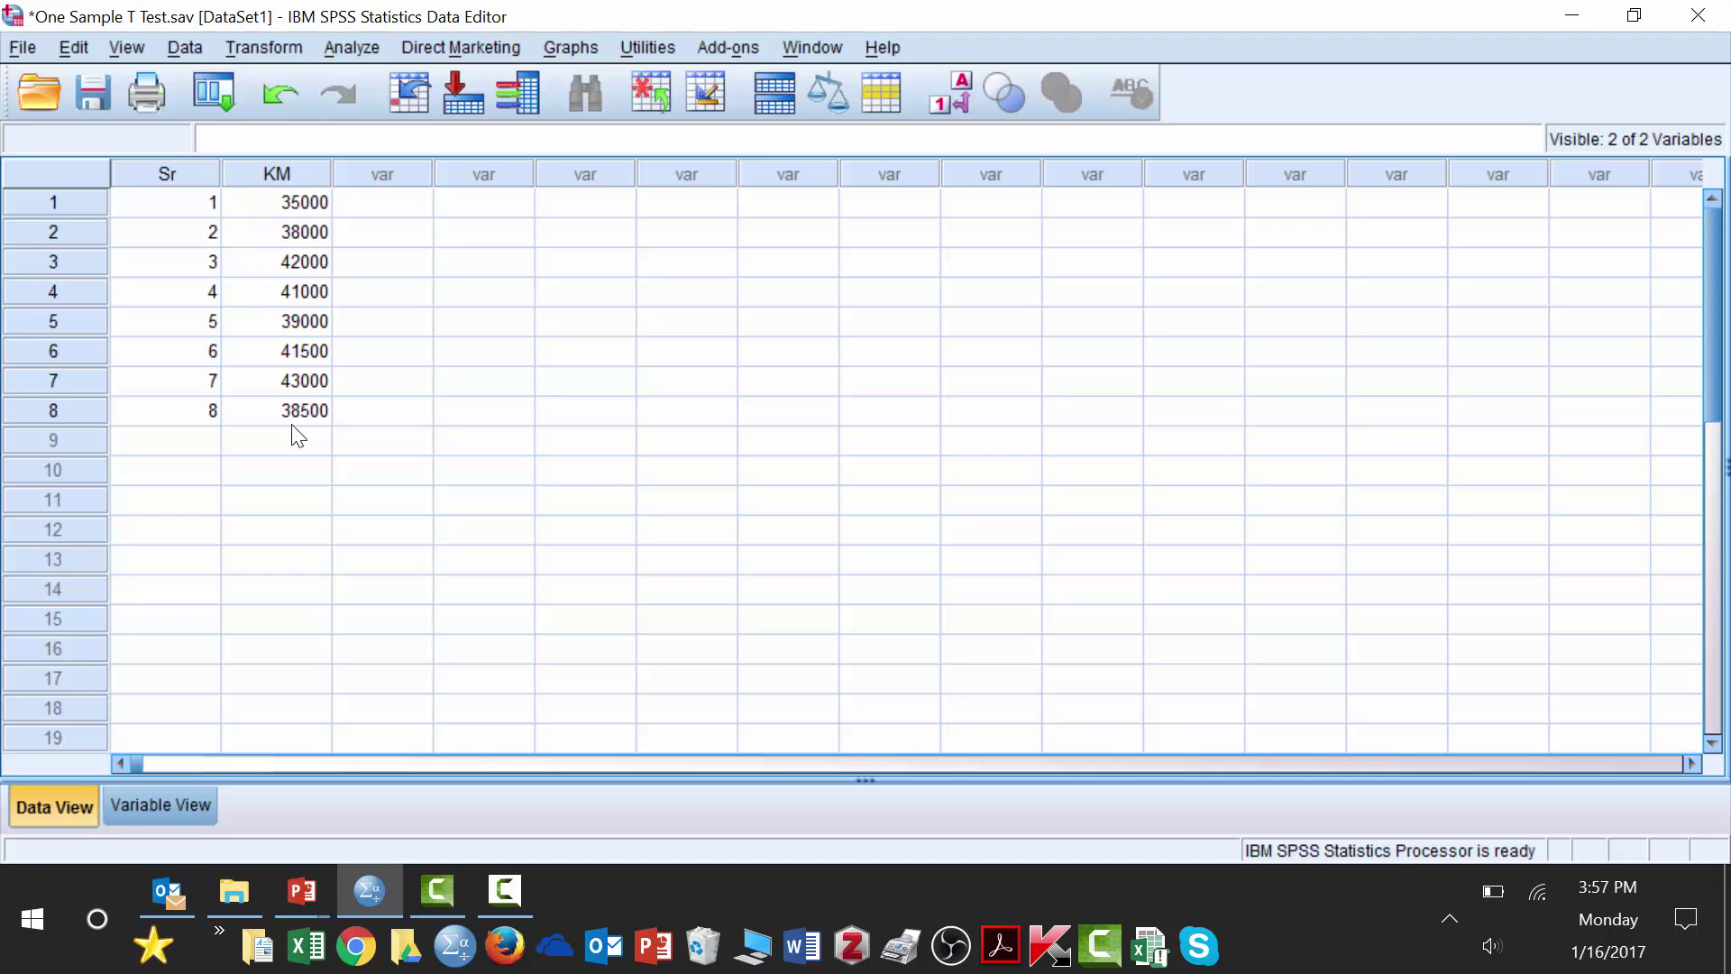
Switch to the PowerPoint slideshow and review the one-sample t-test slides up to the Assumptions slide
{"action": "left_click", "coordinate": [300, 889]}
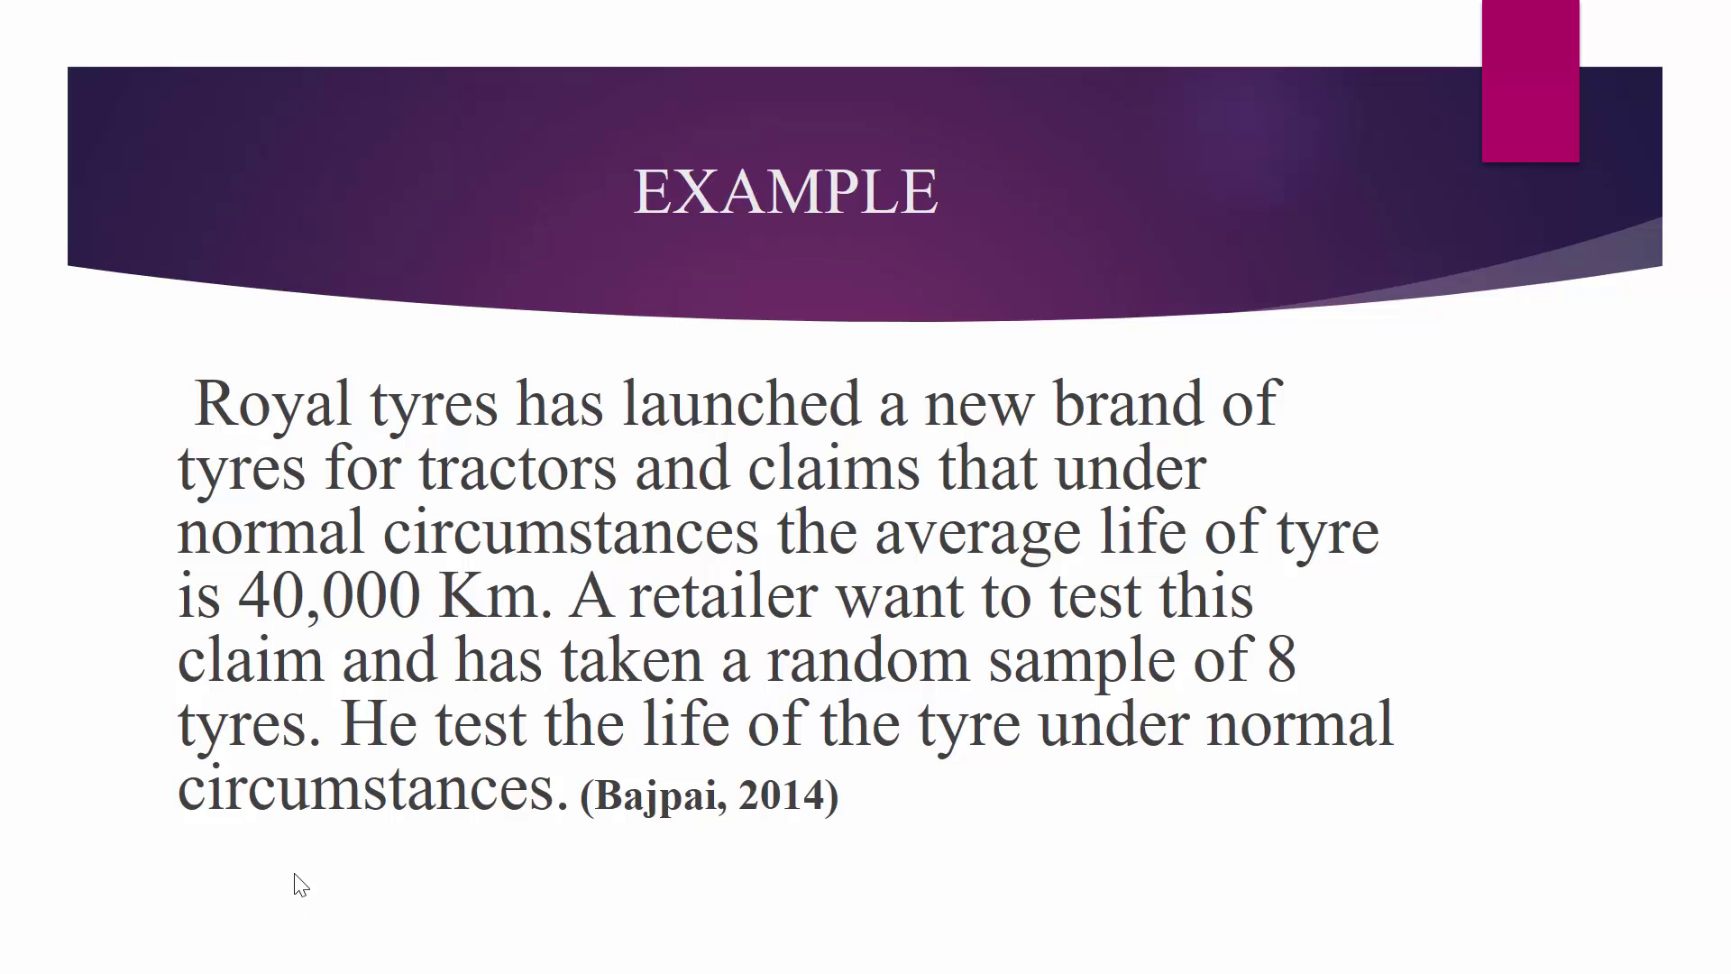
{"action": "key", "text": "Left"}
{"action": "key", "text": "Left"}
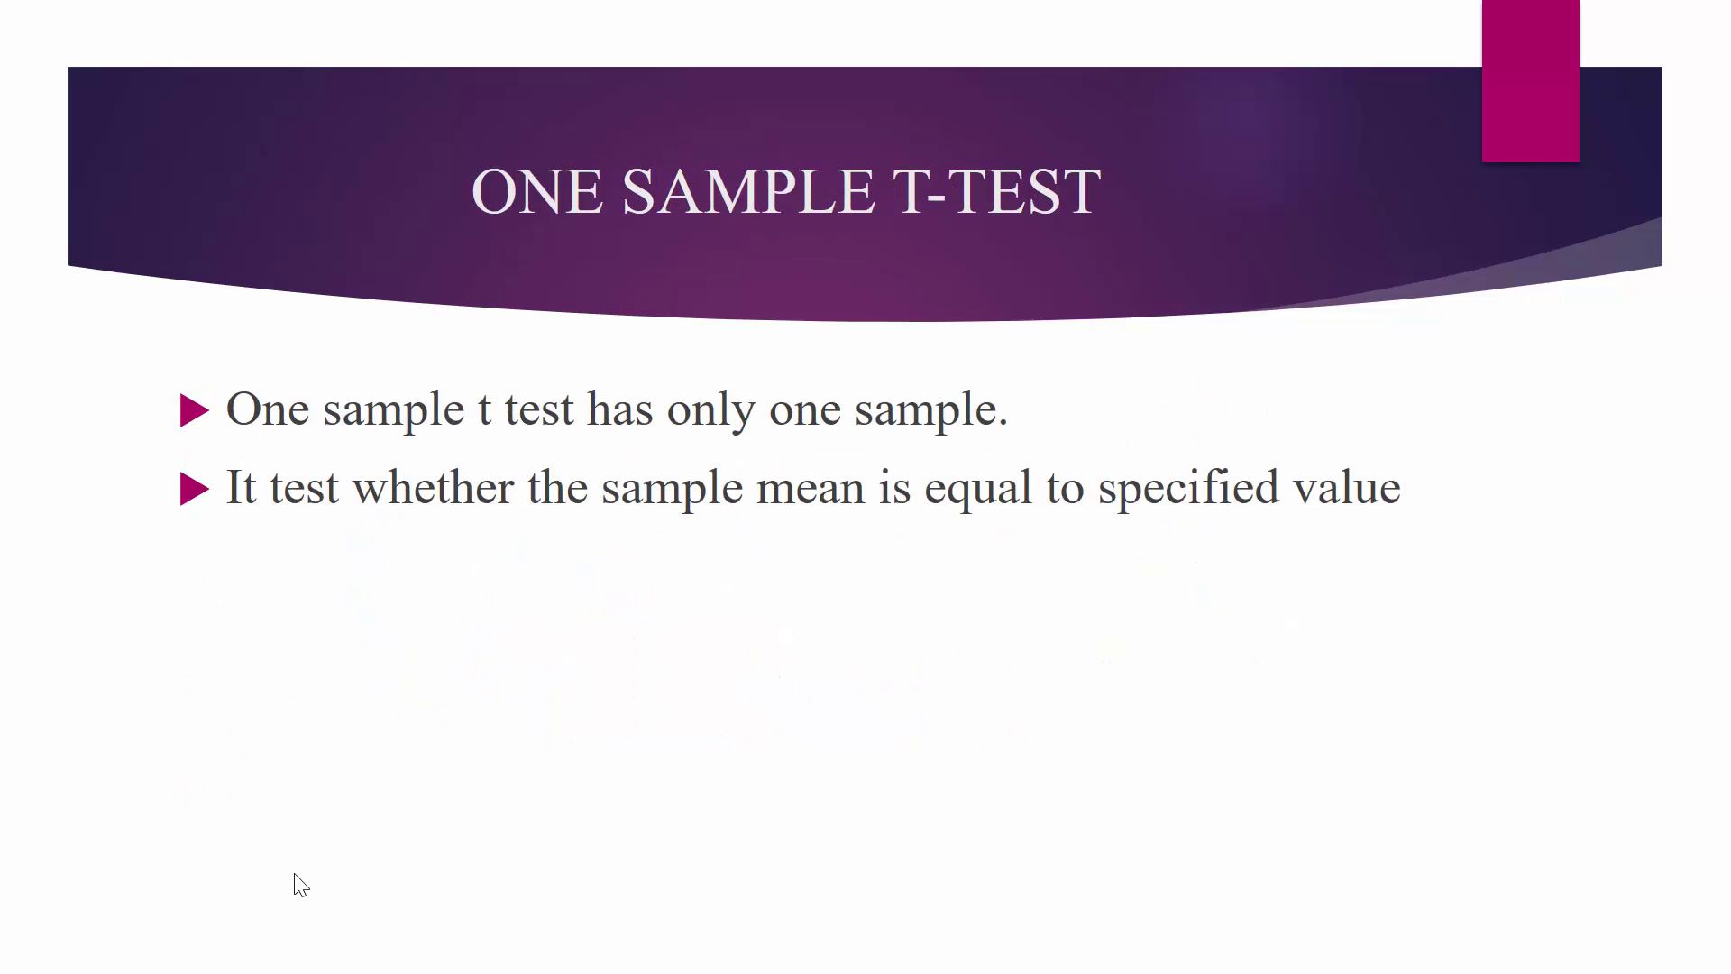
{"action": "key", "text": "Right"}
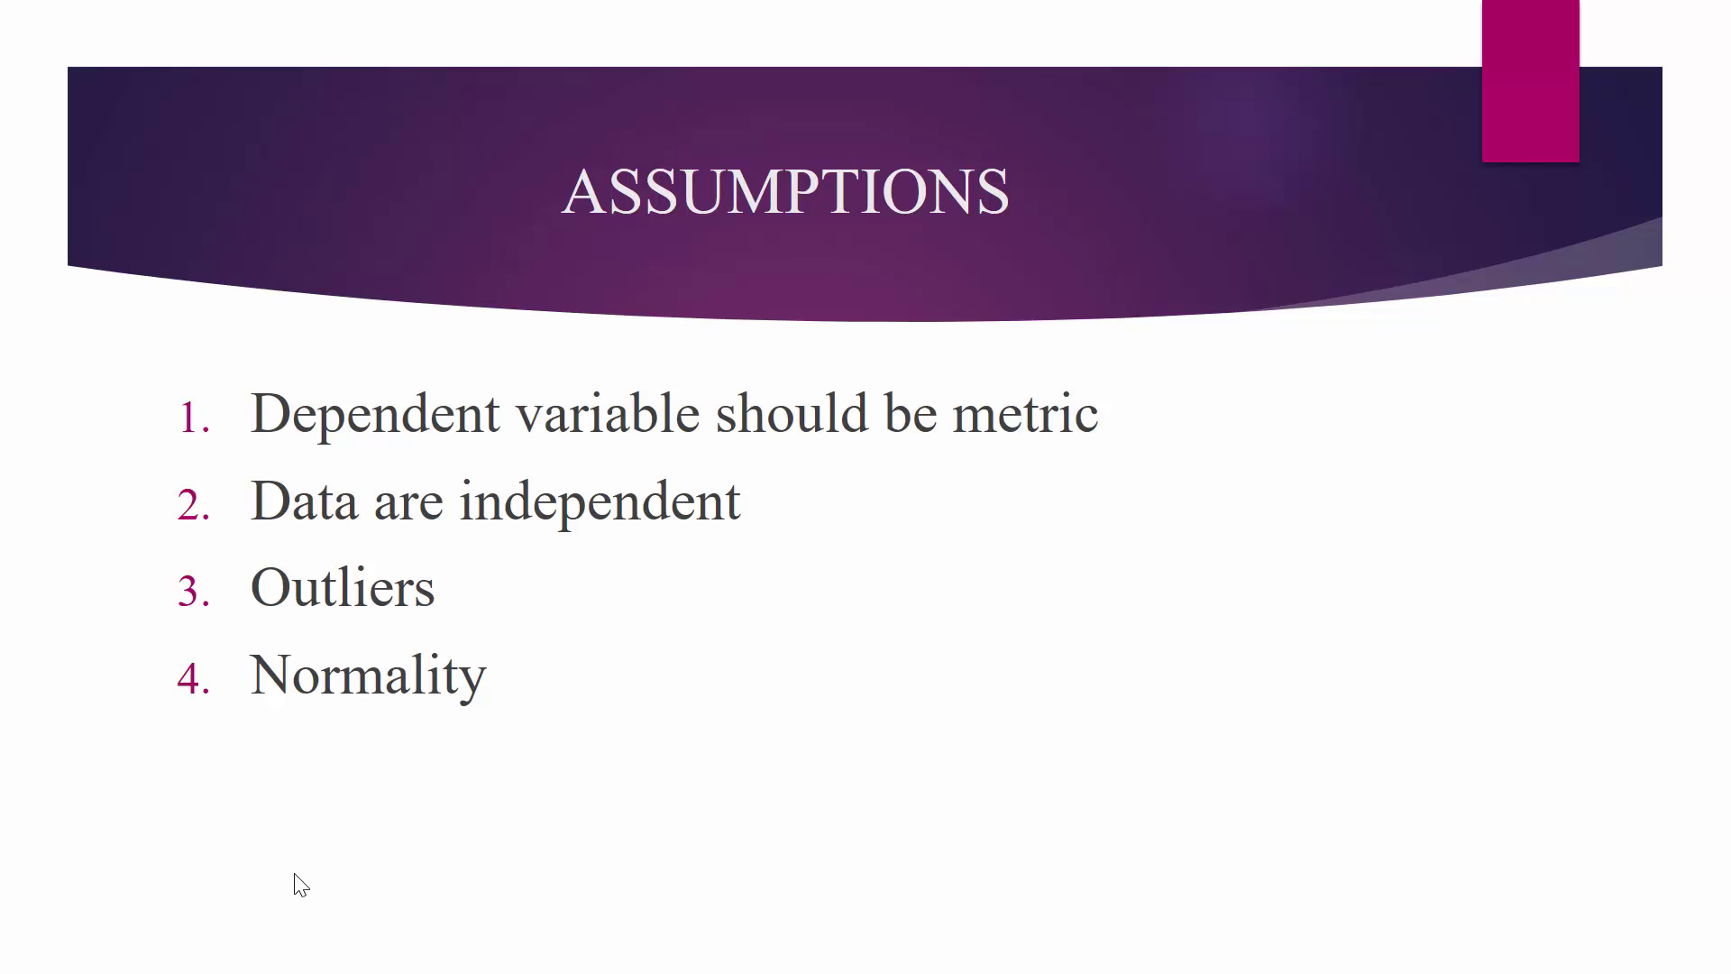
Compare the KM data in SPSS with the metric-variable, independence, outlier and normality requirements on the Assumptions slide
{"action": "key", "text": "alt+Tab"}
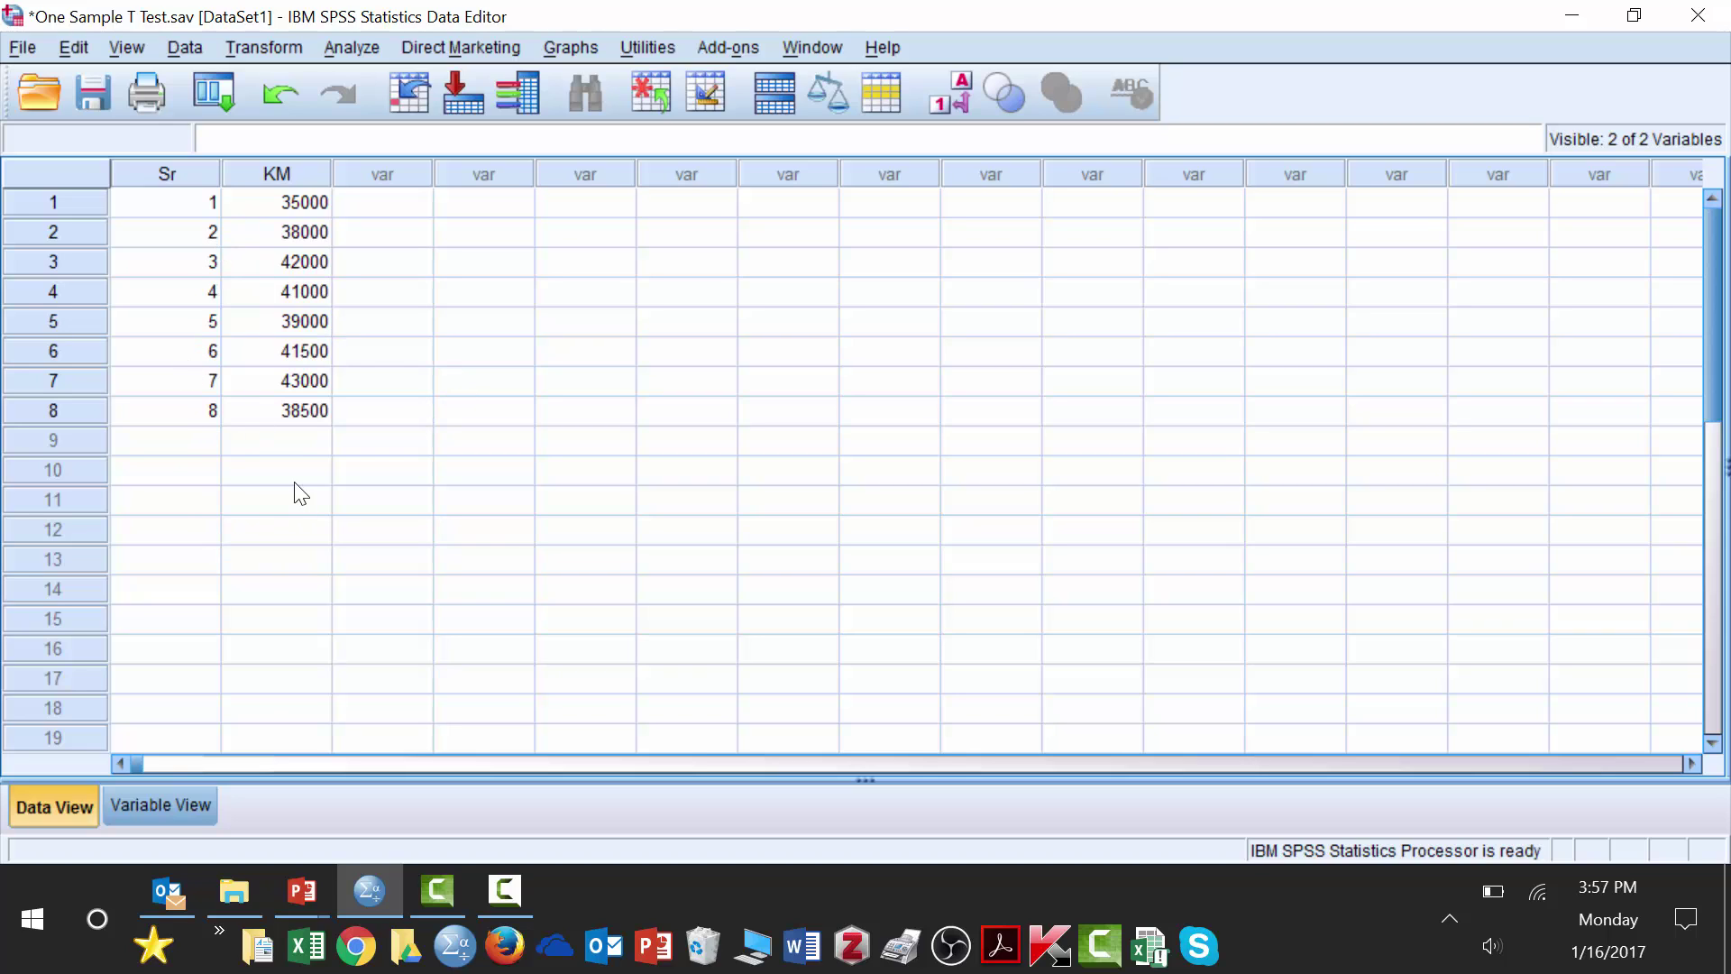
{"action": "left_click", "coordinate": [209, 135]}
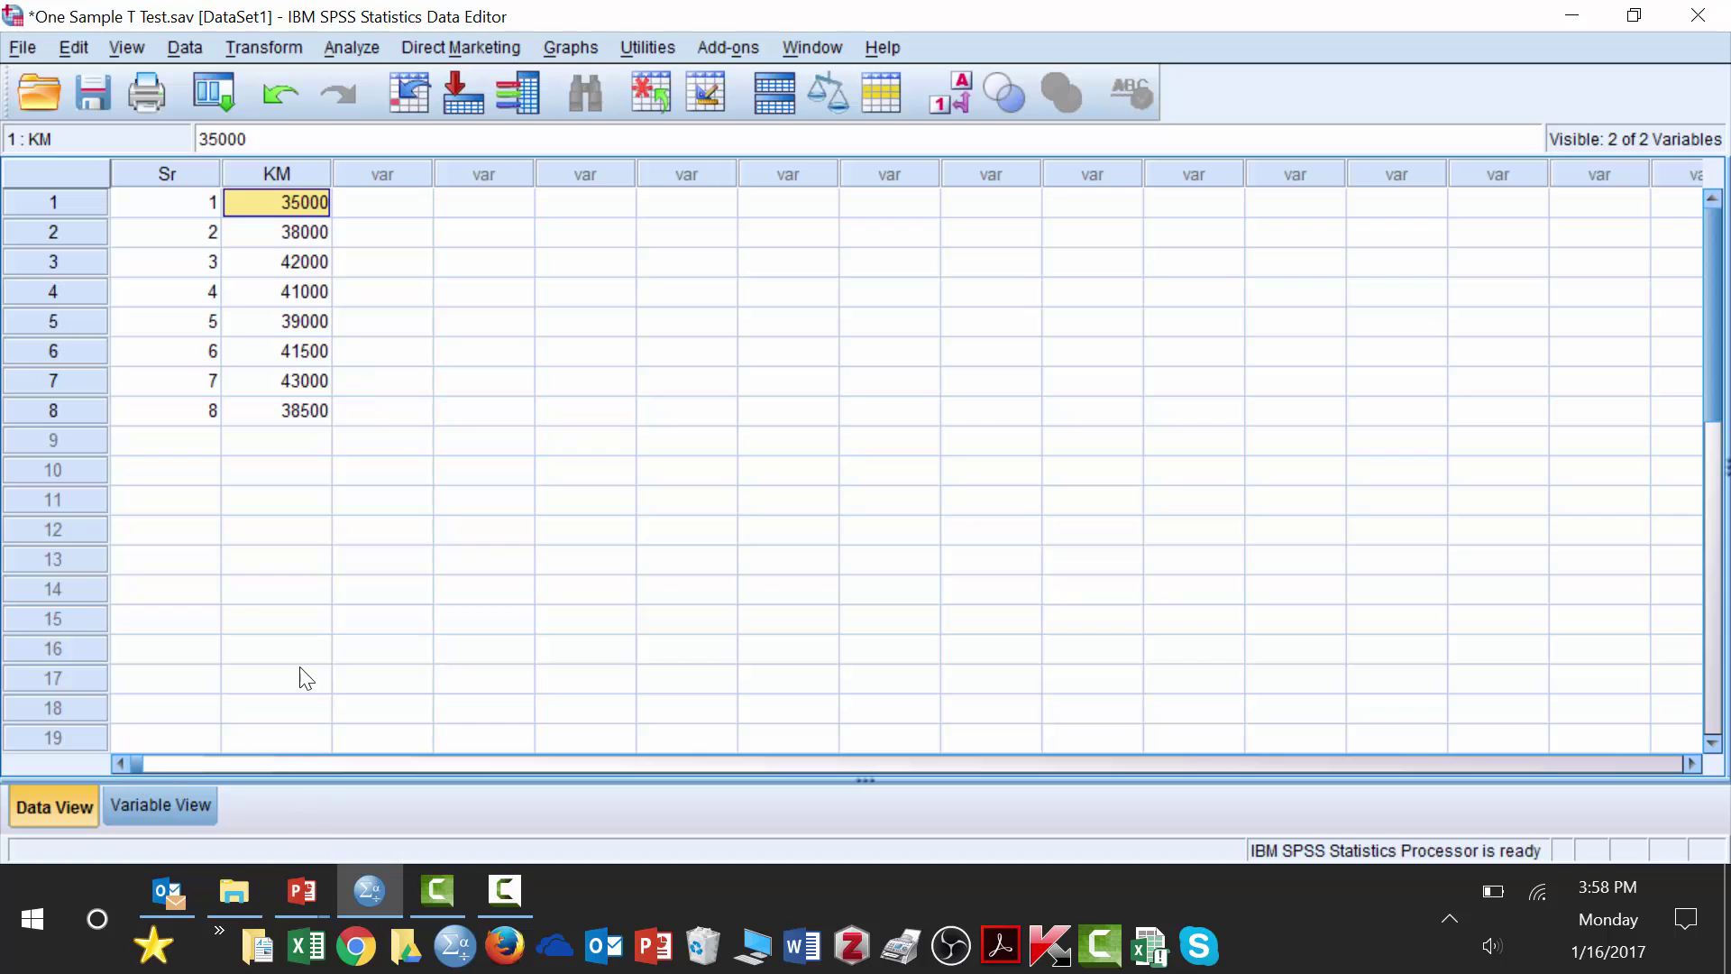
{"action": "key", "text": "alt+Tab"}
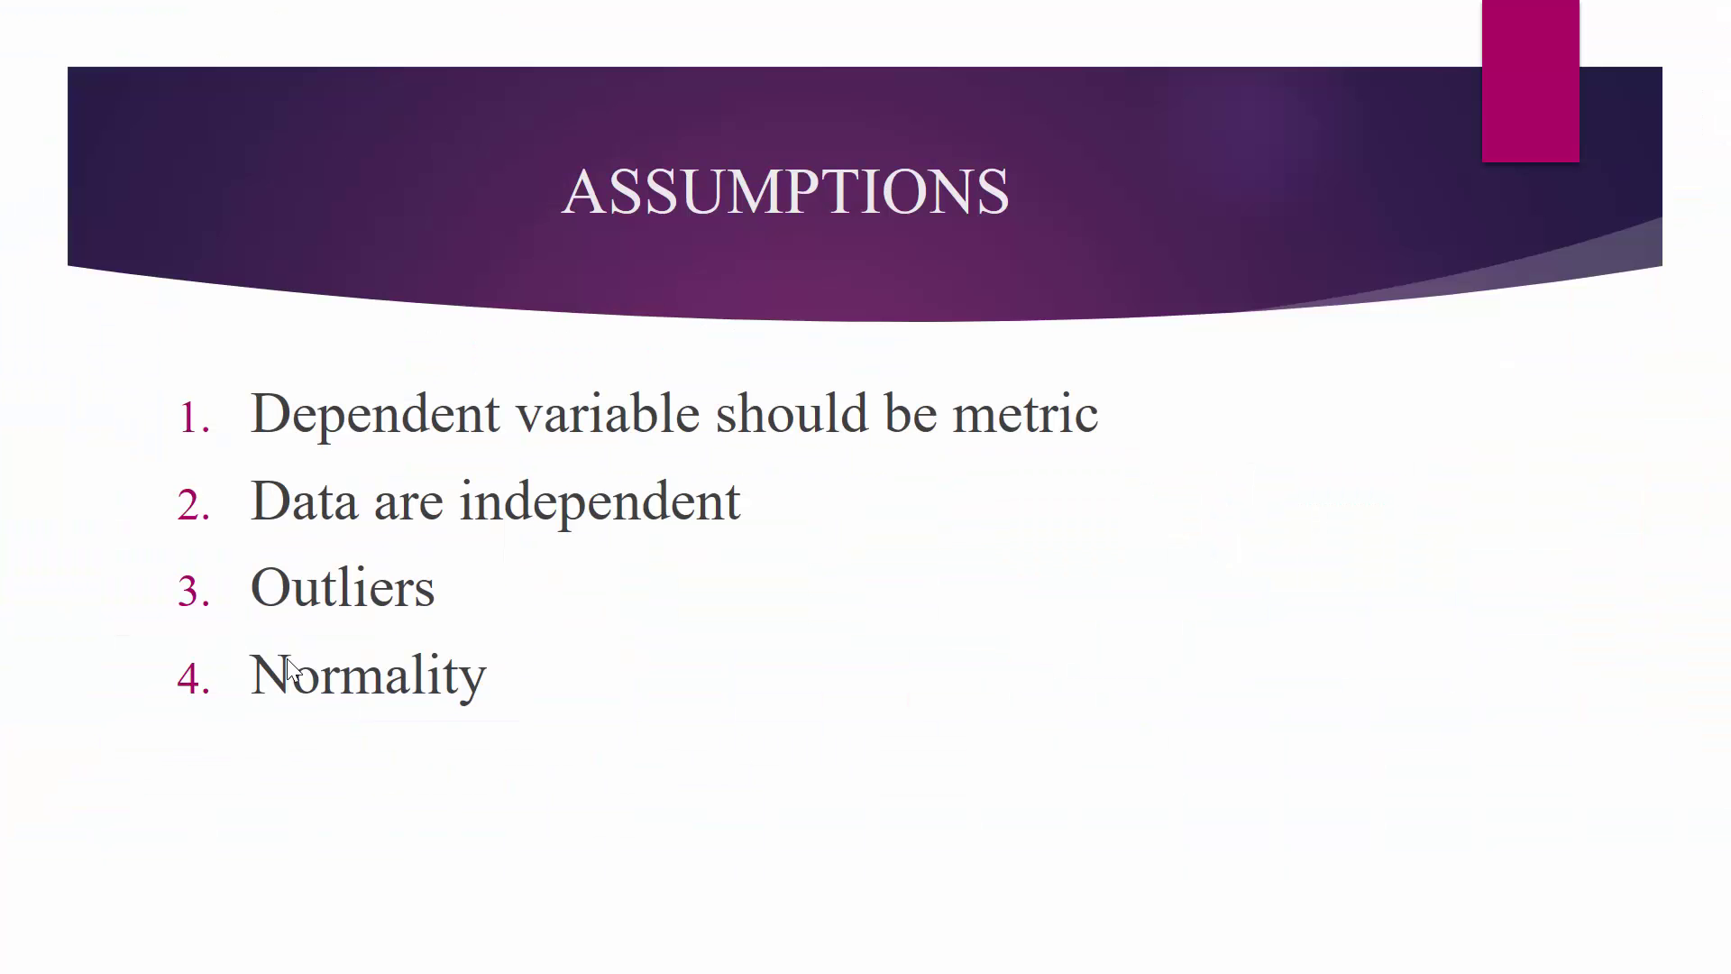
{"action": "key", "text": "alt+Tab"}
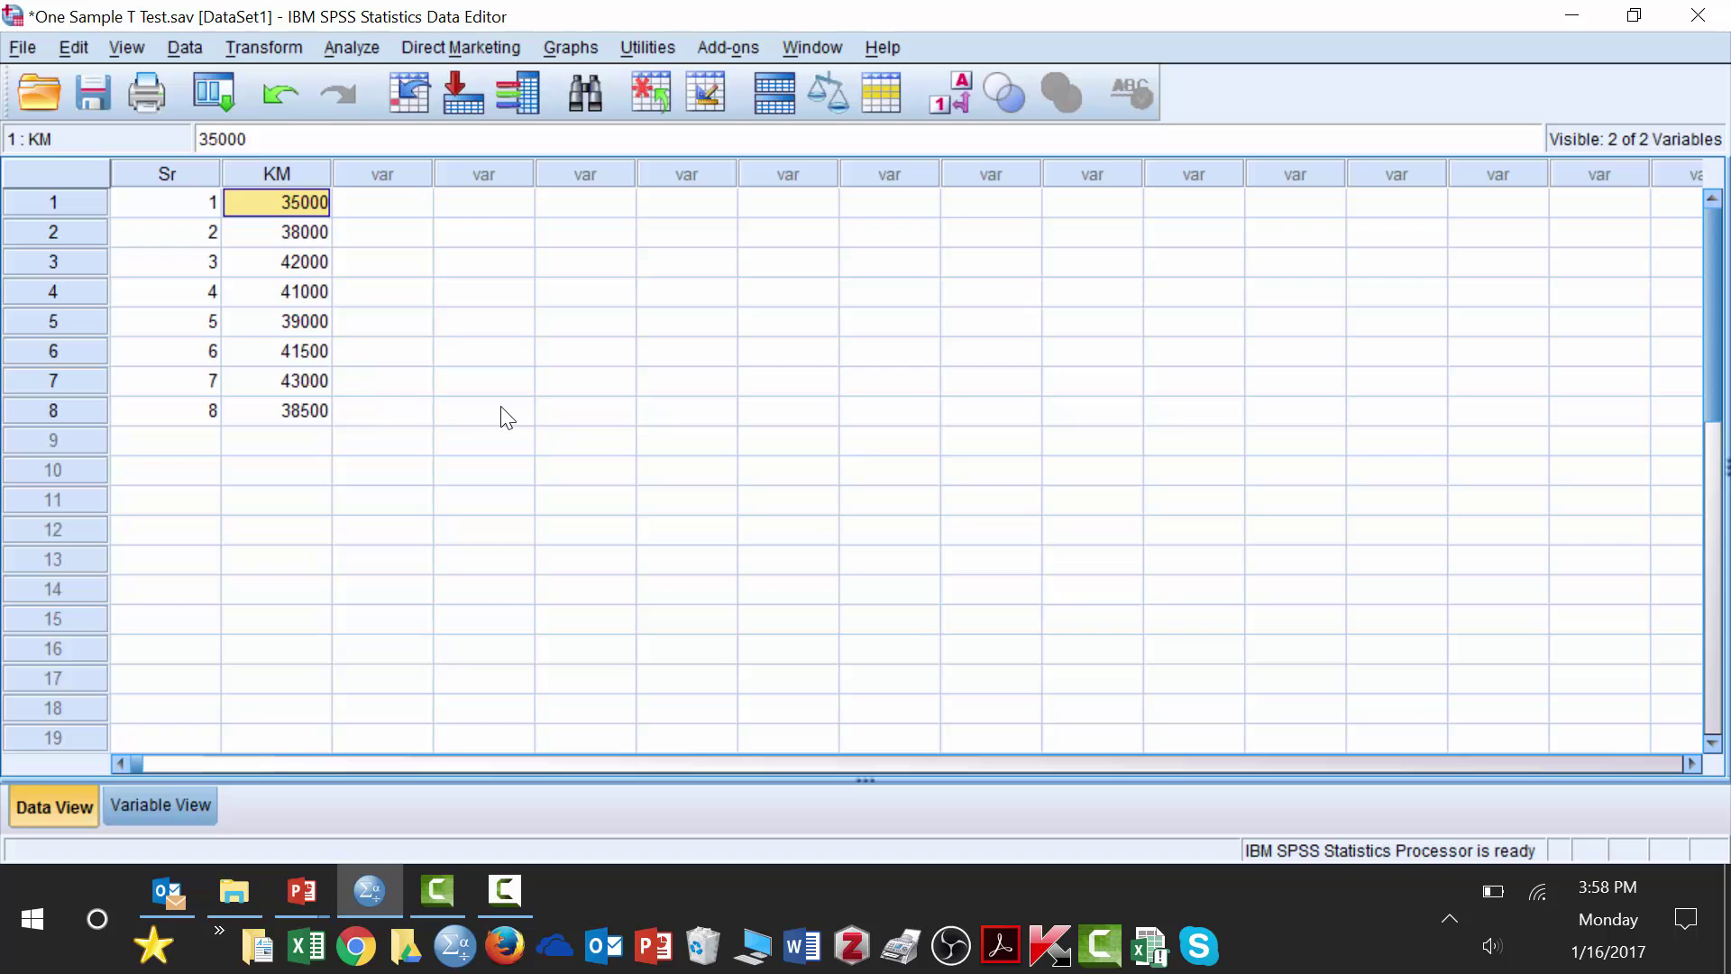
{"action": "key", "text": "alt+Tab"}
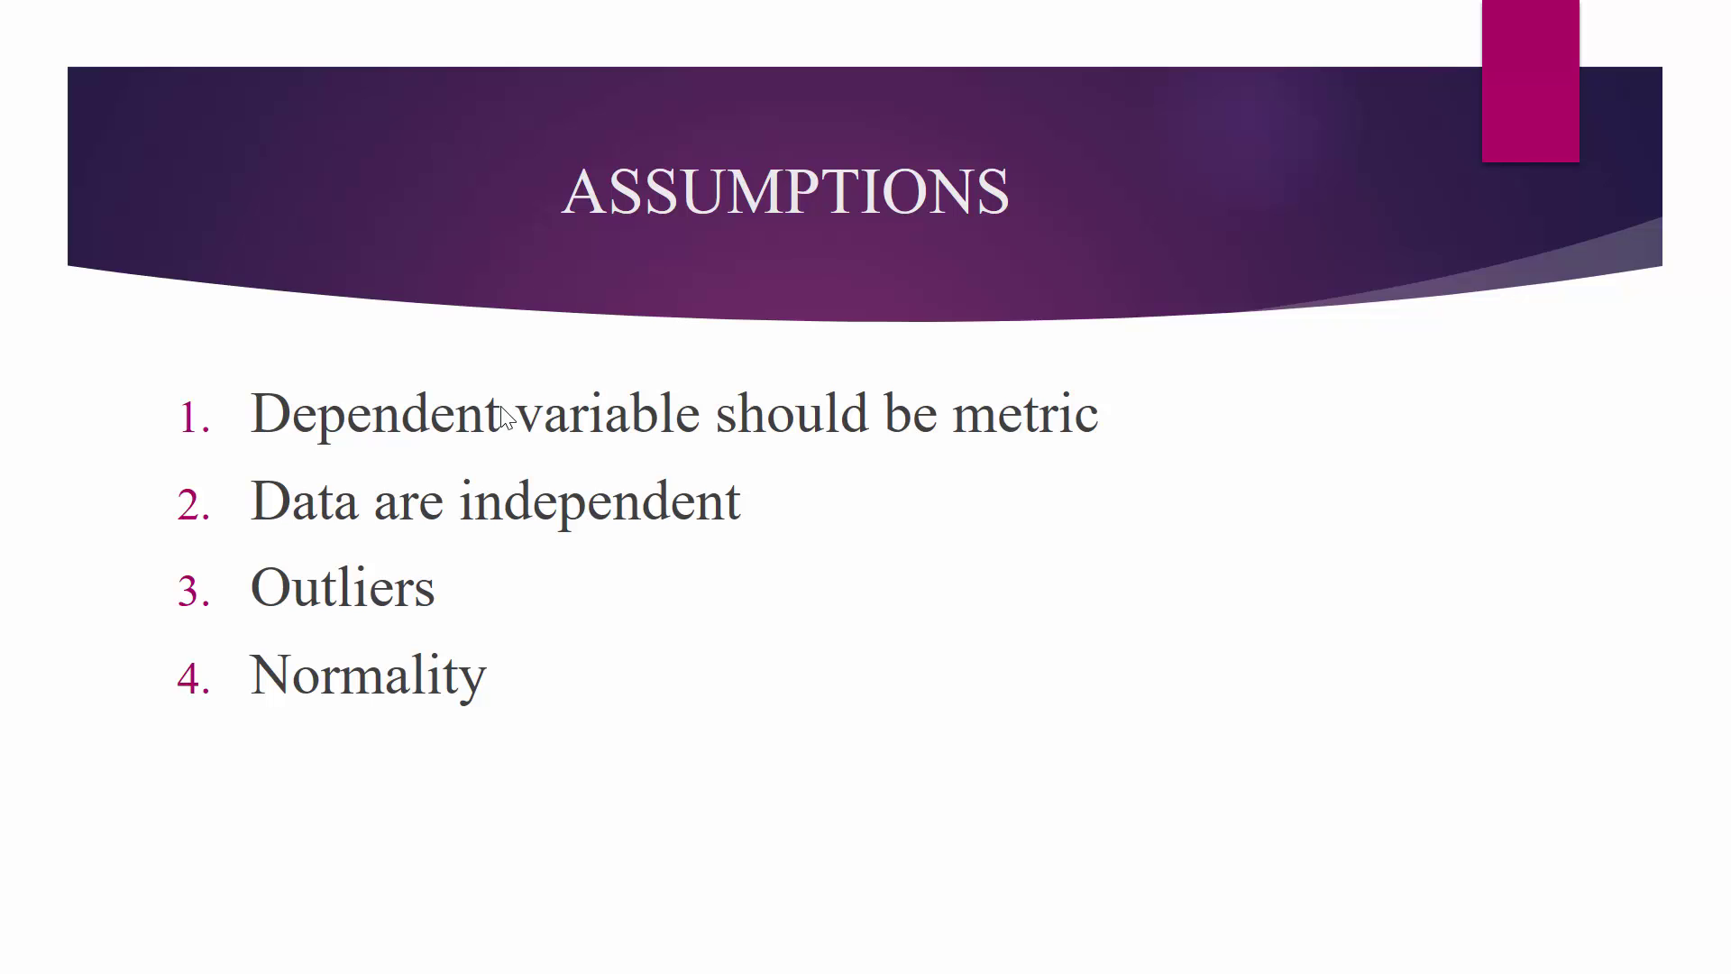
{"action": "key", "text": "alt+Tab"}
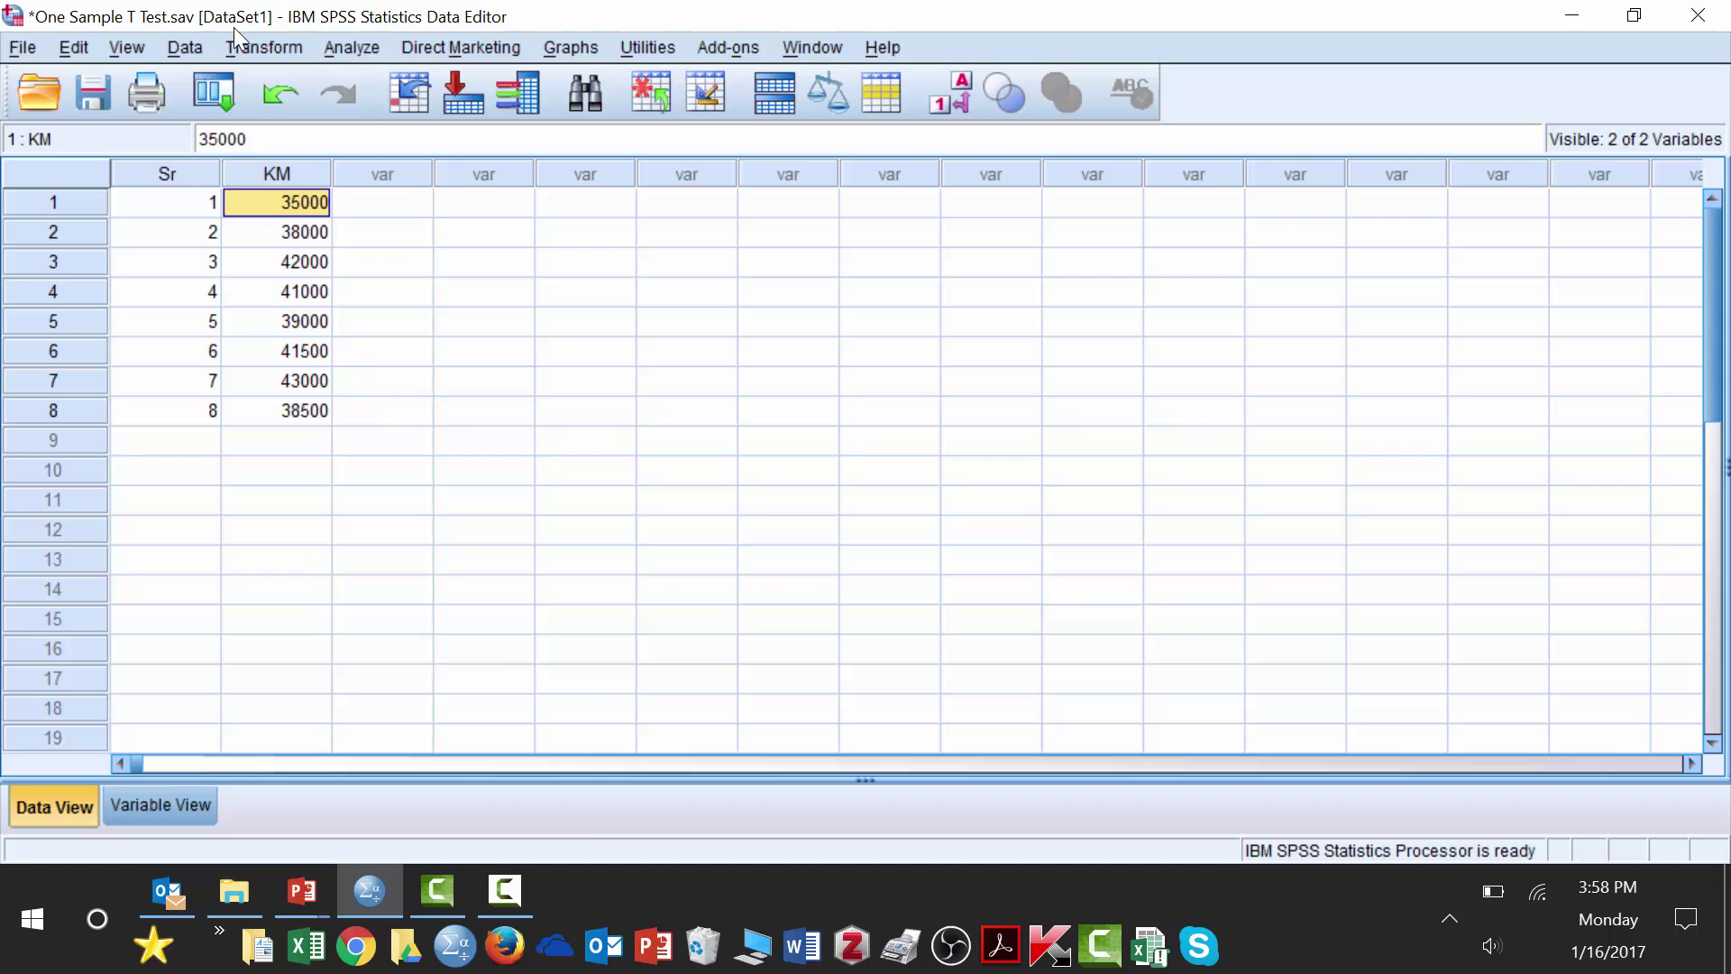
Open the Explore analysis, reset its settings, and assign KM as the dependent variable
{"action": "key", "text": "alt+a"}
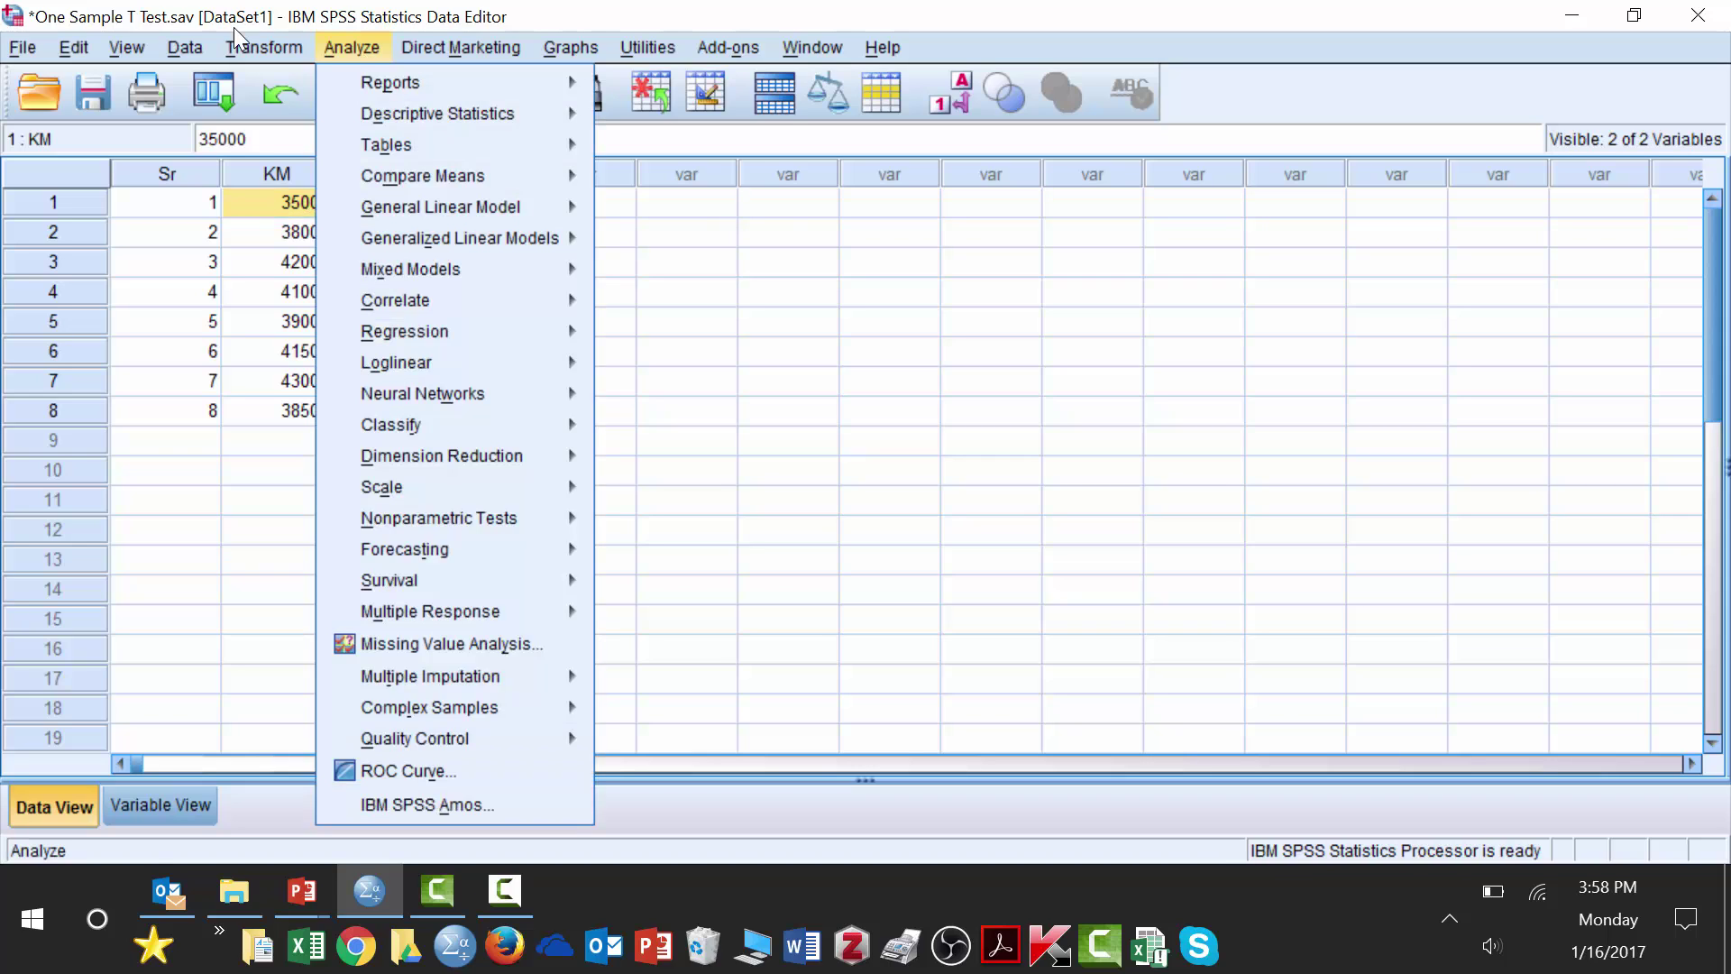
{"action": "mouse_move", "coordinate": [393, 111]}
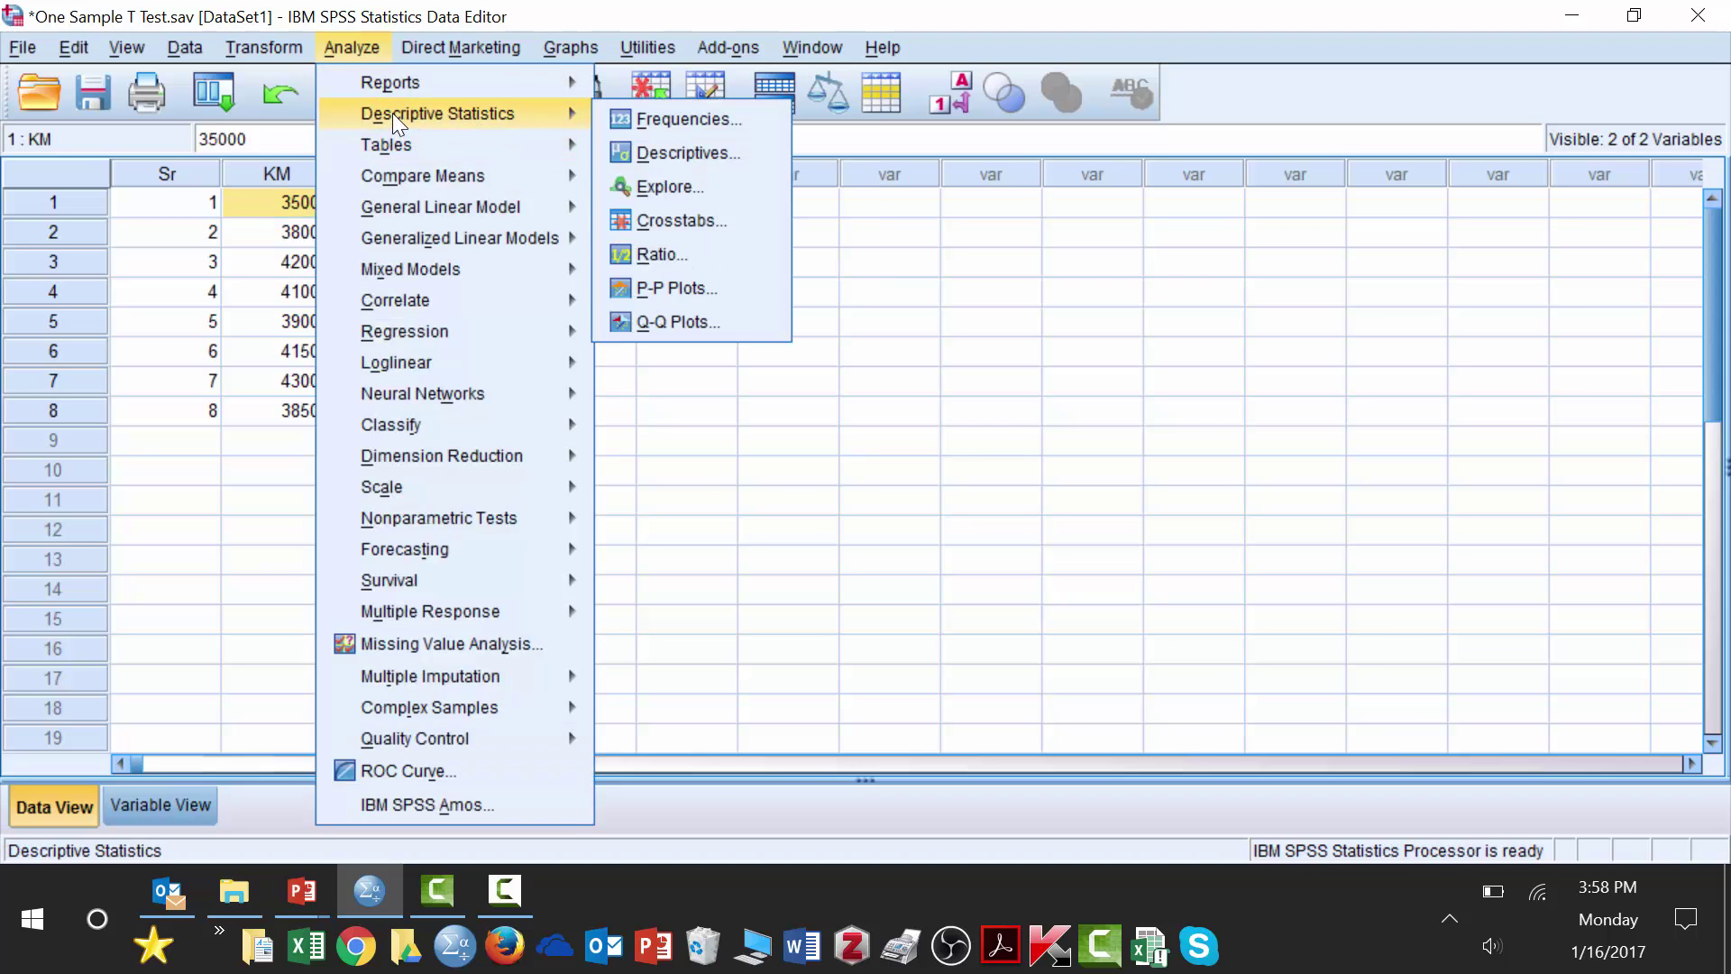
{"action": "left_click", "coordinate": [662, 187]}
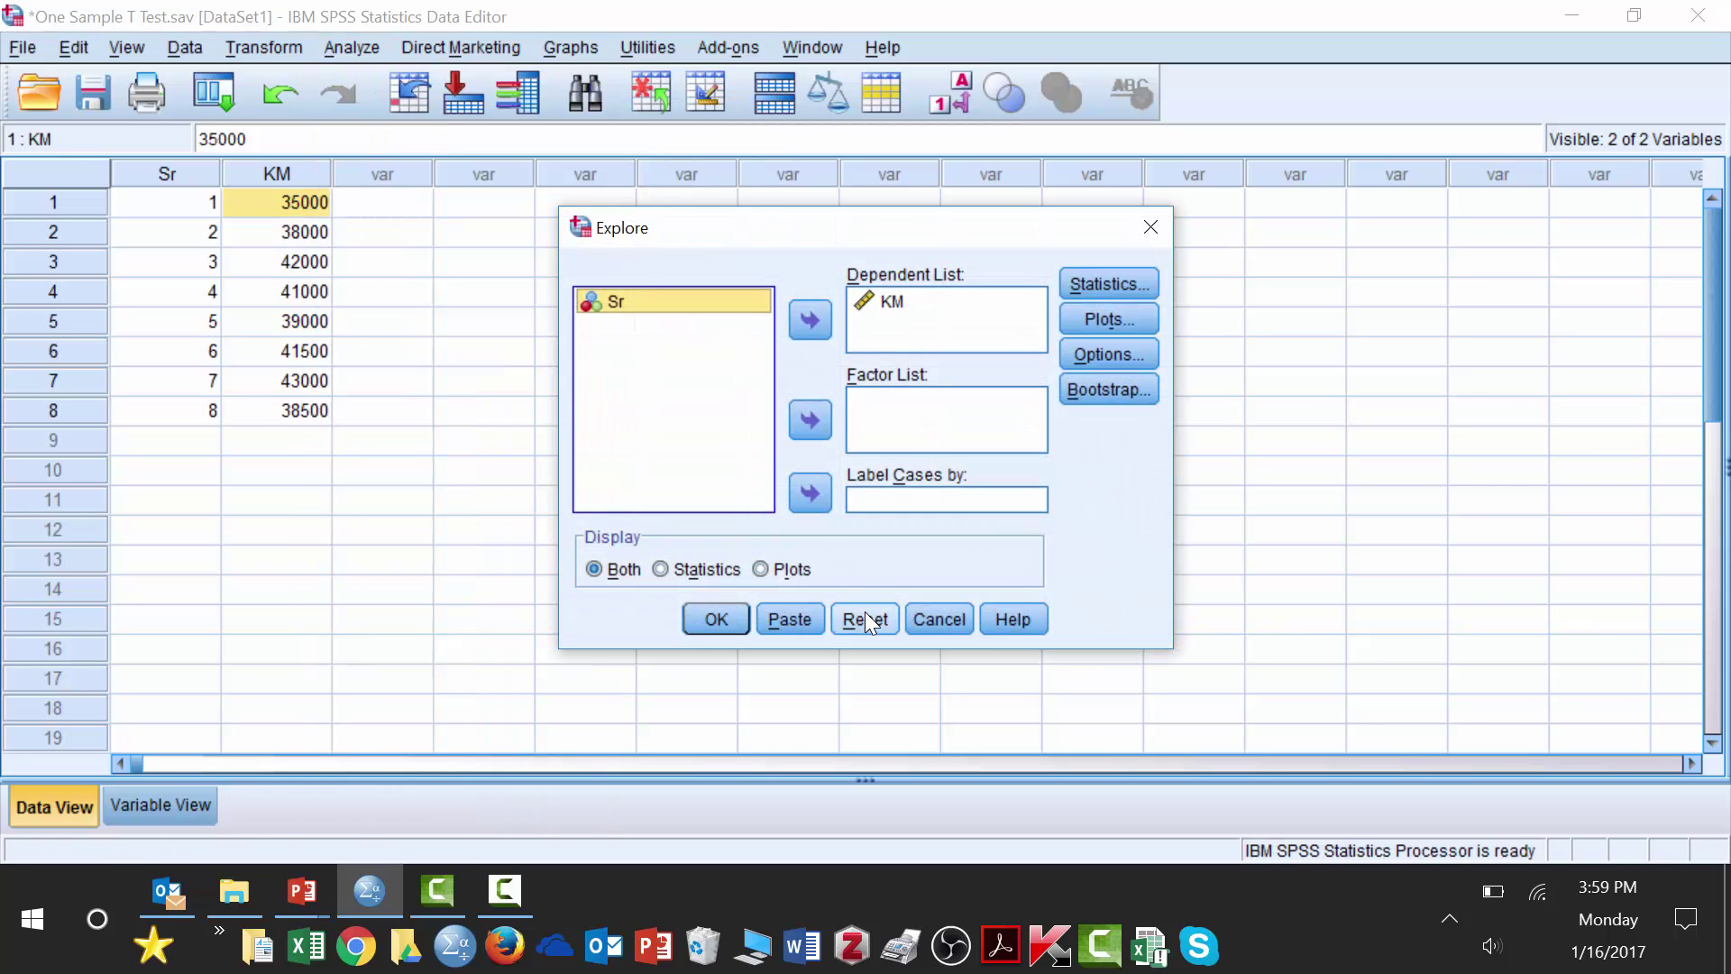
{"action": "left_click", "coordinate": [864, 615]}
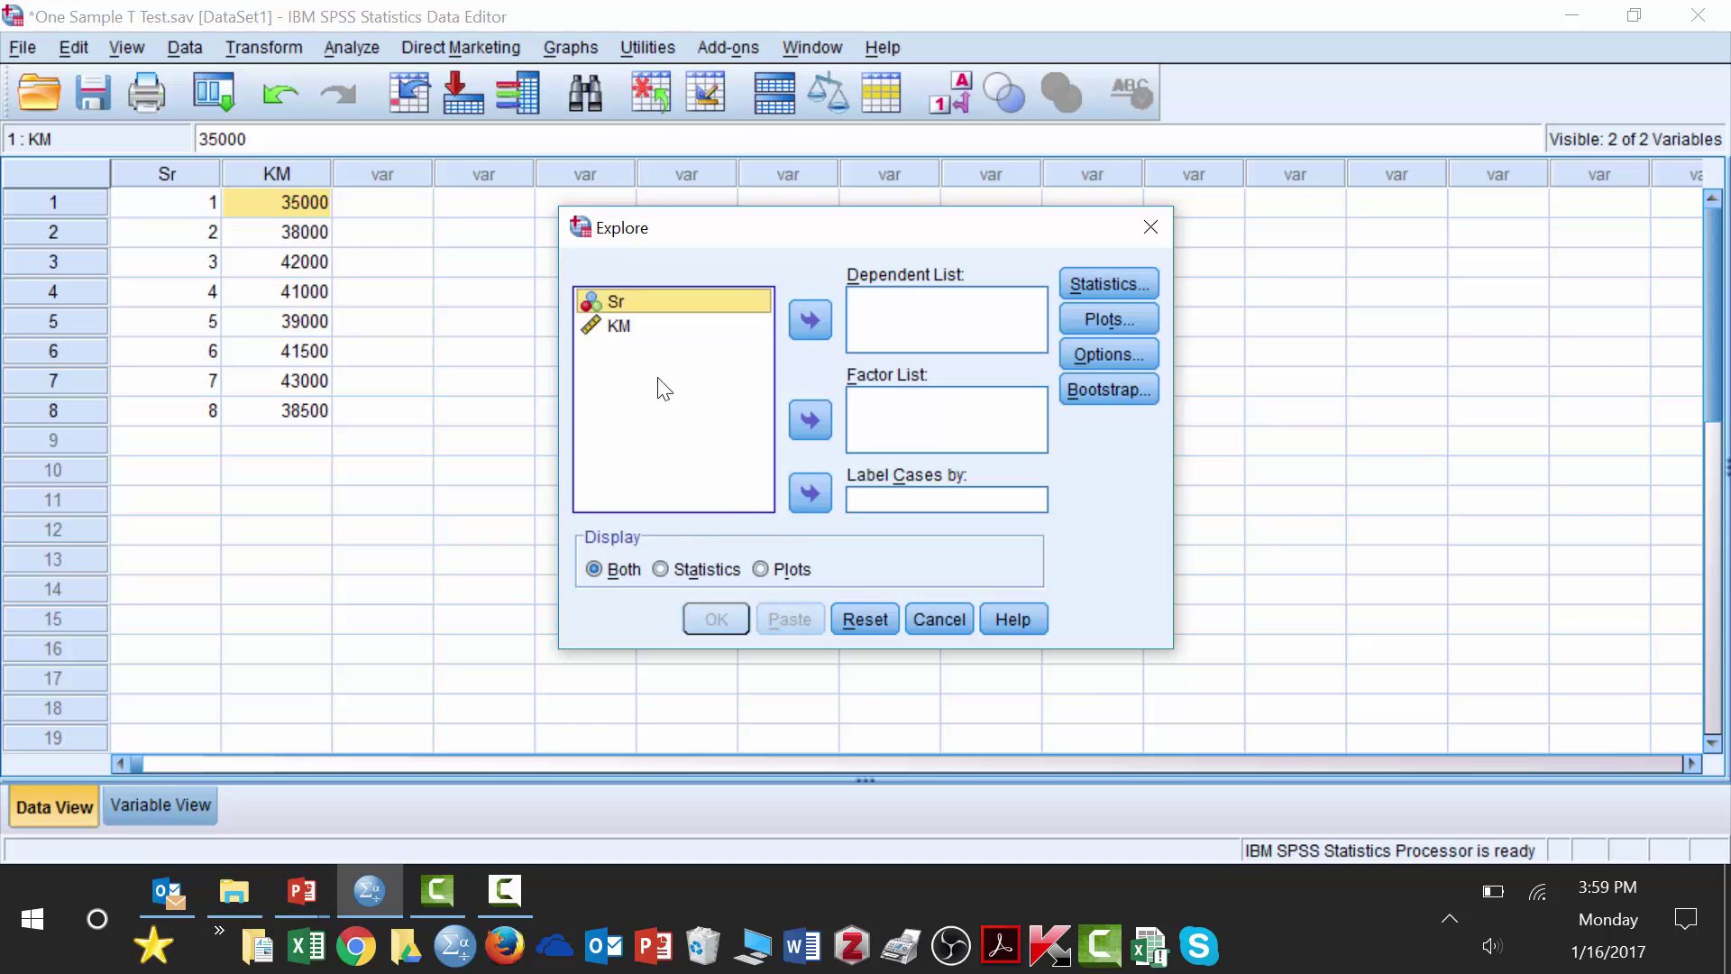
{"action": "left_click", "coordinate": [622, 326]}
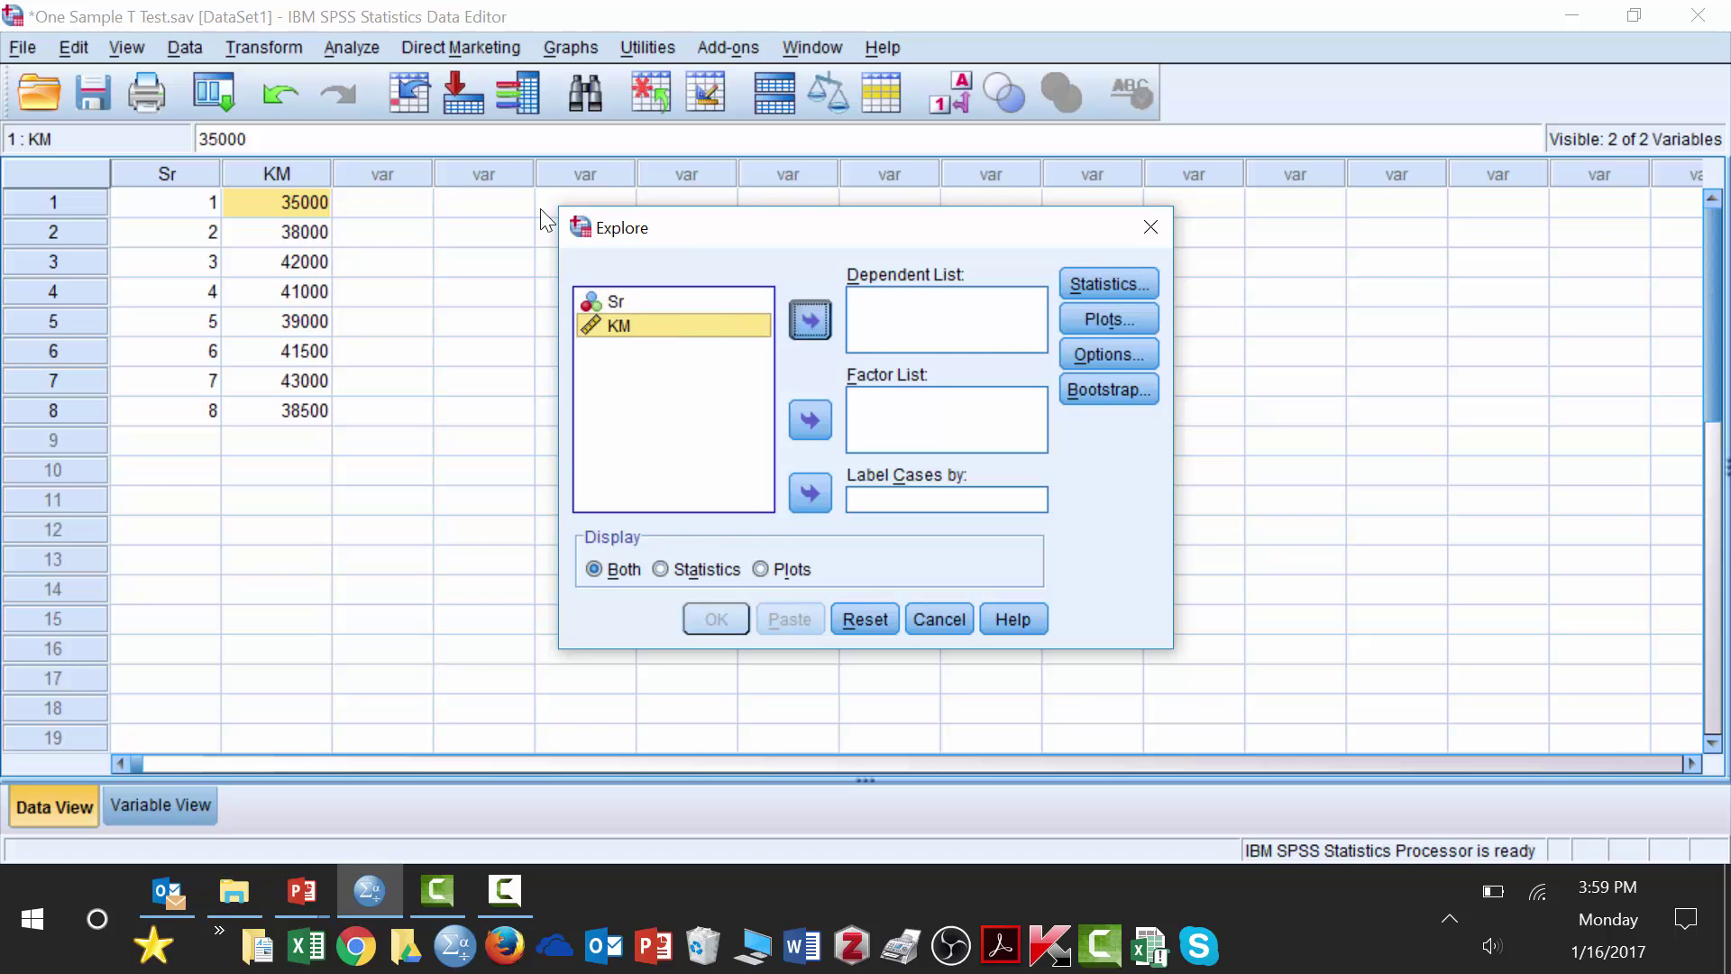
{"action": "left_click", "coordinate": [811, 321]}
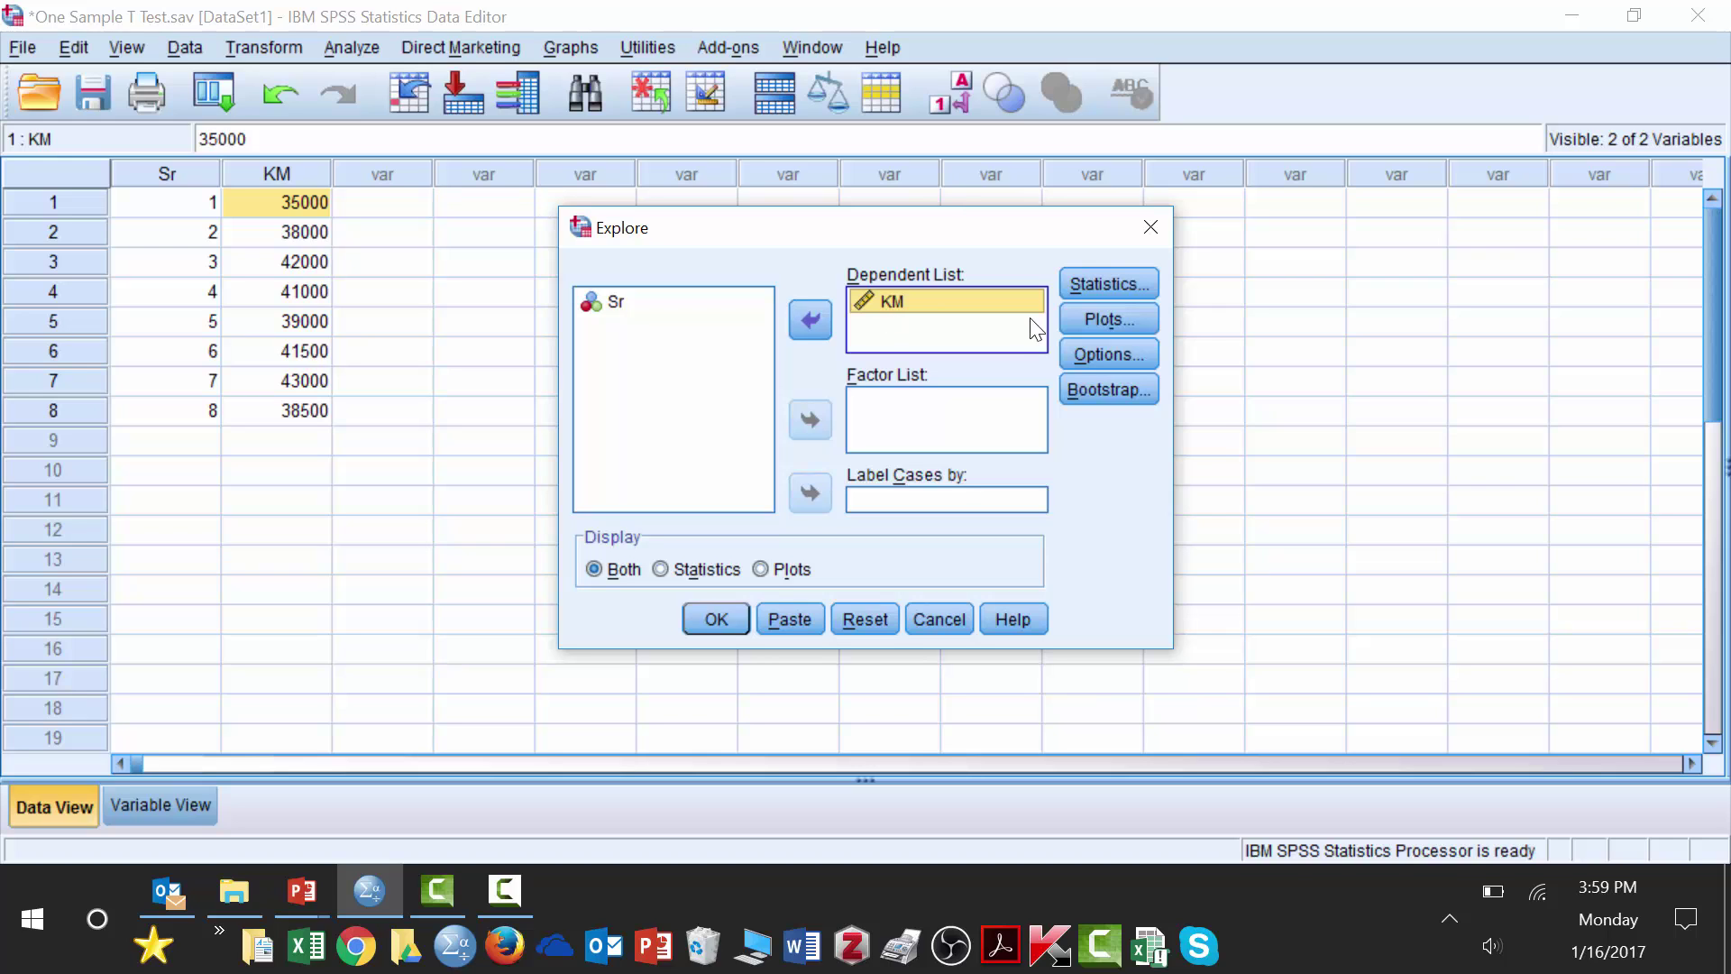
Include outliers in the Explore statistics alongside the descriptives
{"action": "left_click", "coordinate": [1109, 283]}
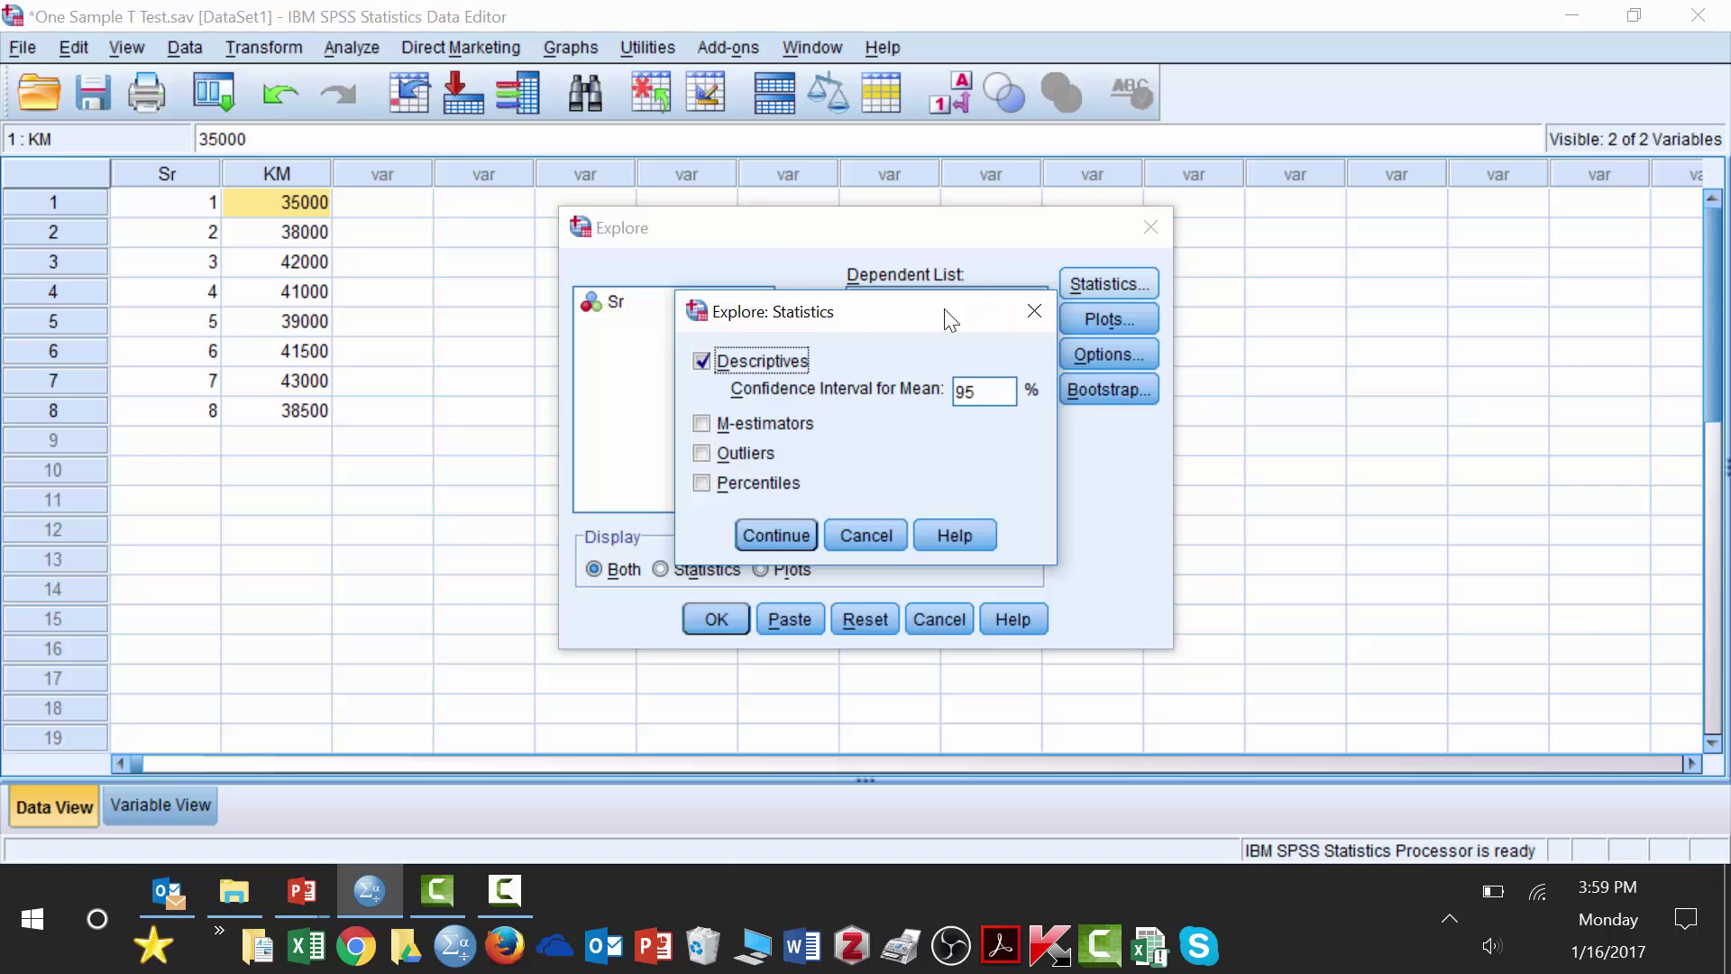
{"action": "left_click", "coordinate": [712, 459]}
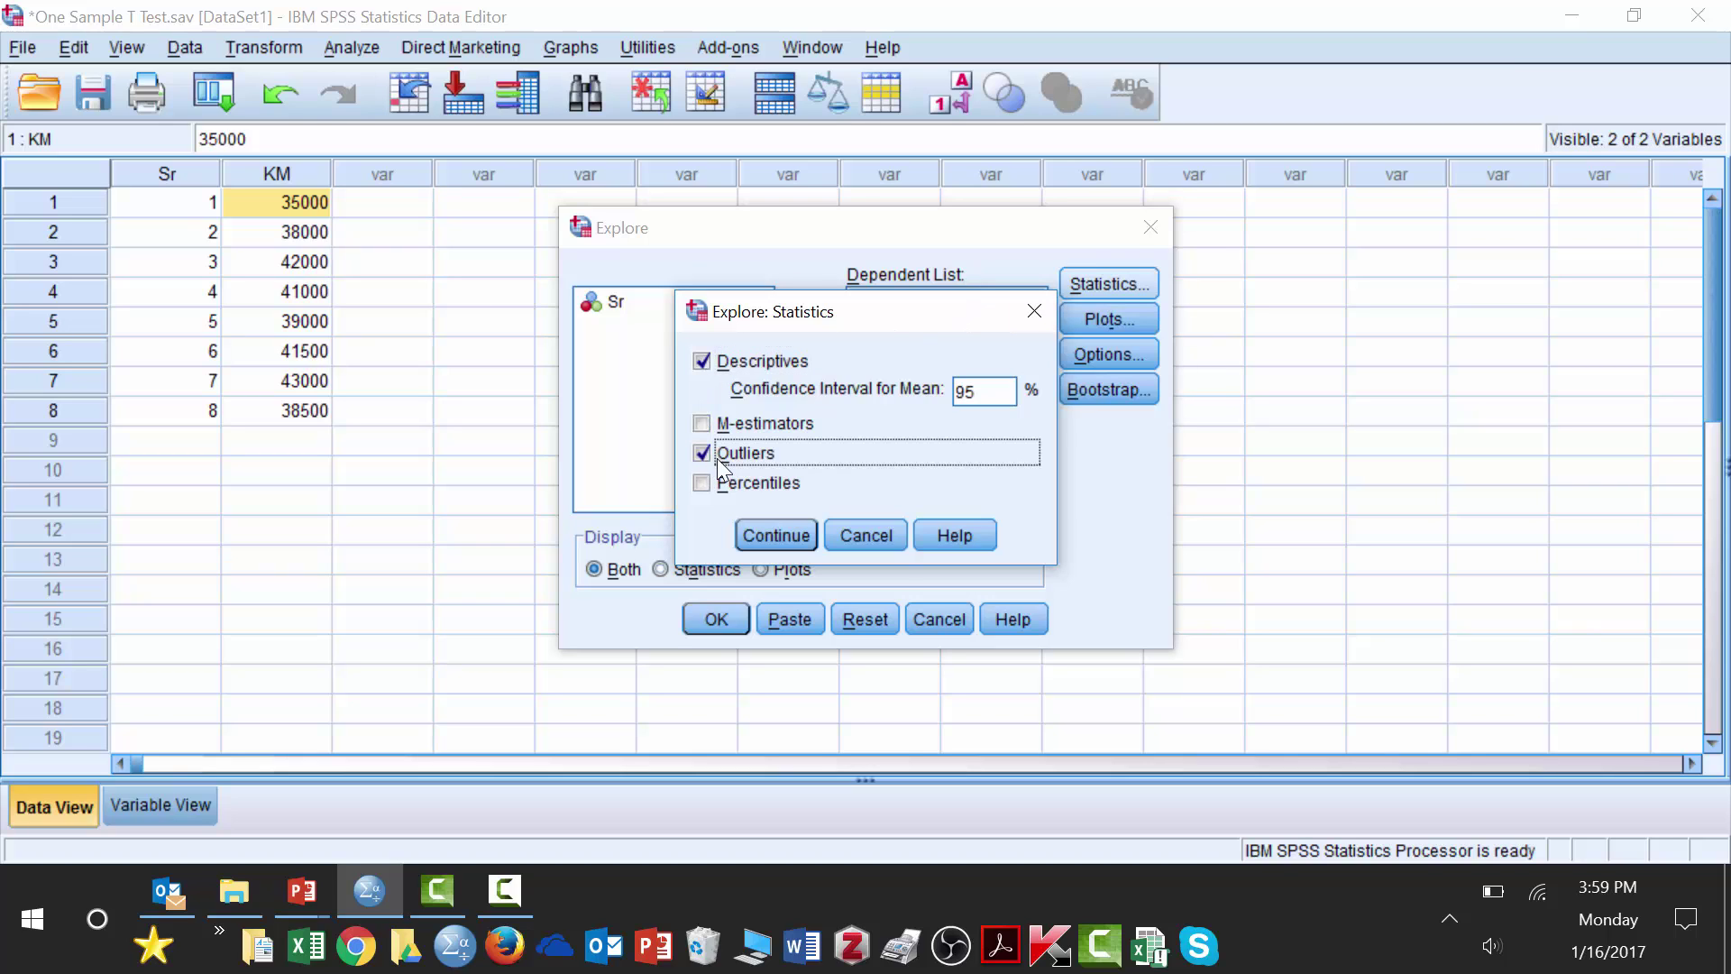
{"action": "left_click", "coordinate": [788, 534]}
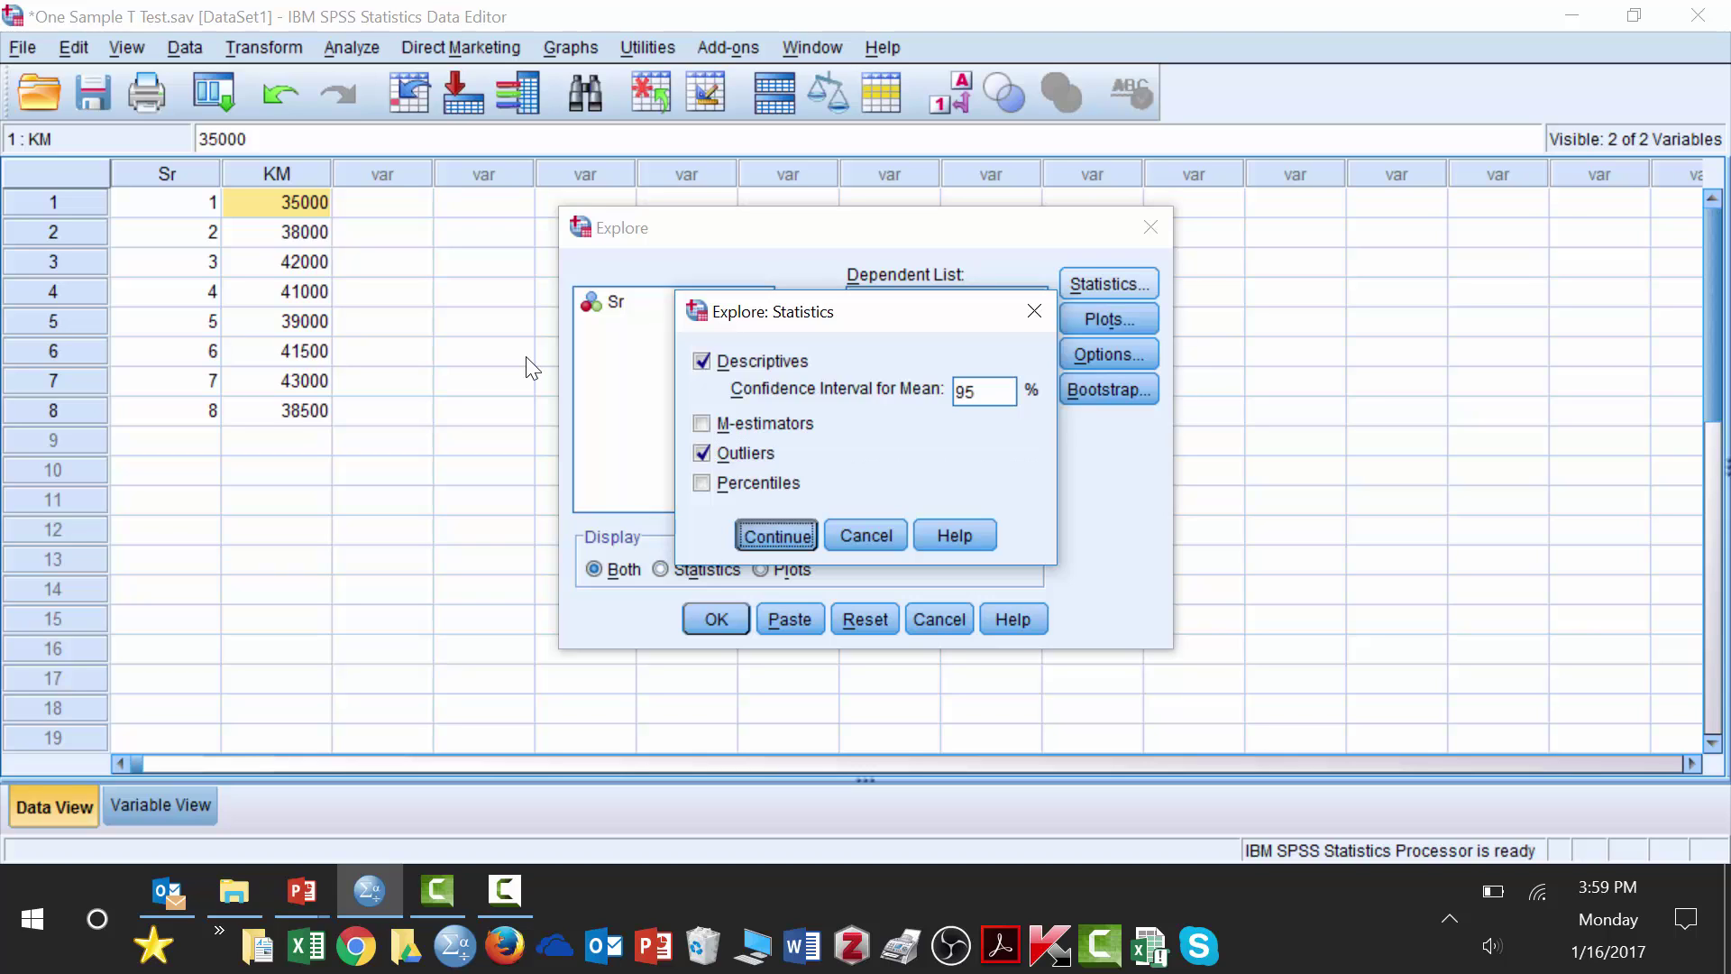
Turn off the stem-and-leaf plot and run Explore with only plots displayed
{"action": "left_click", "coordinate": [1084, 321]}
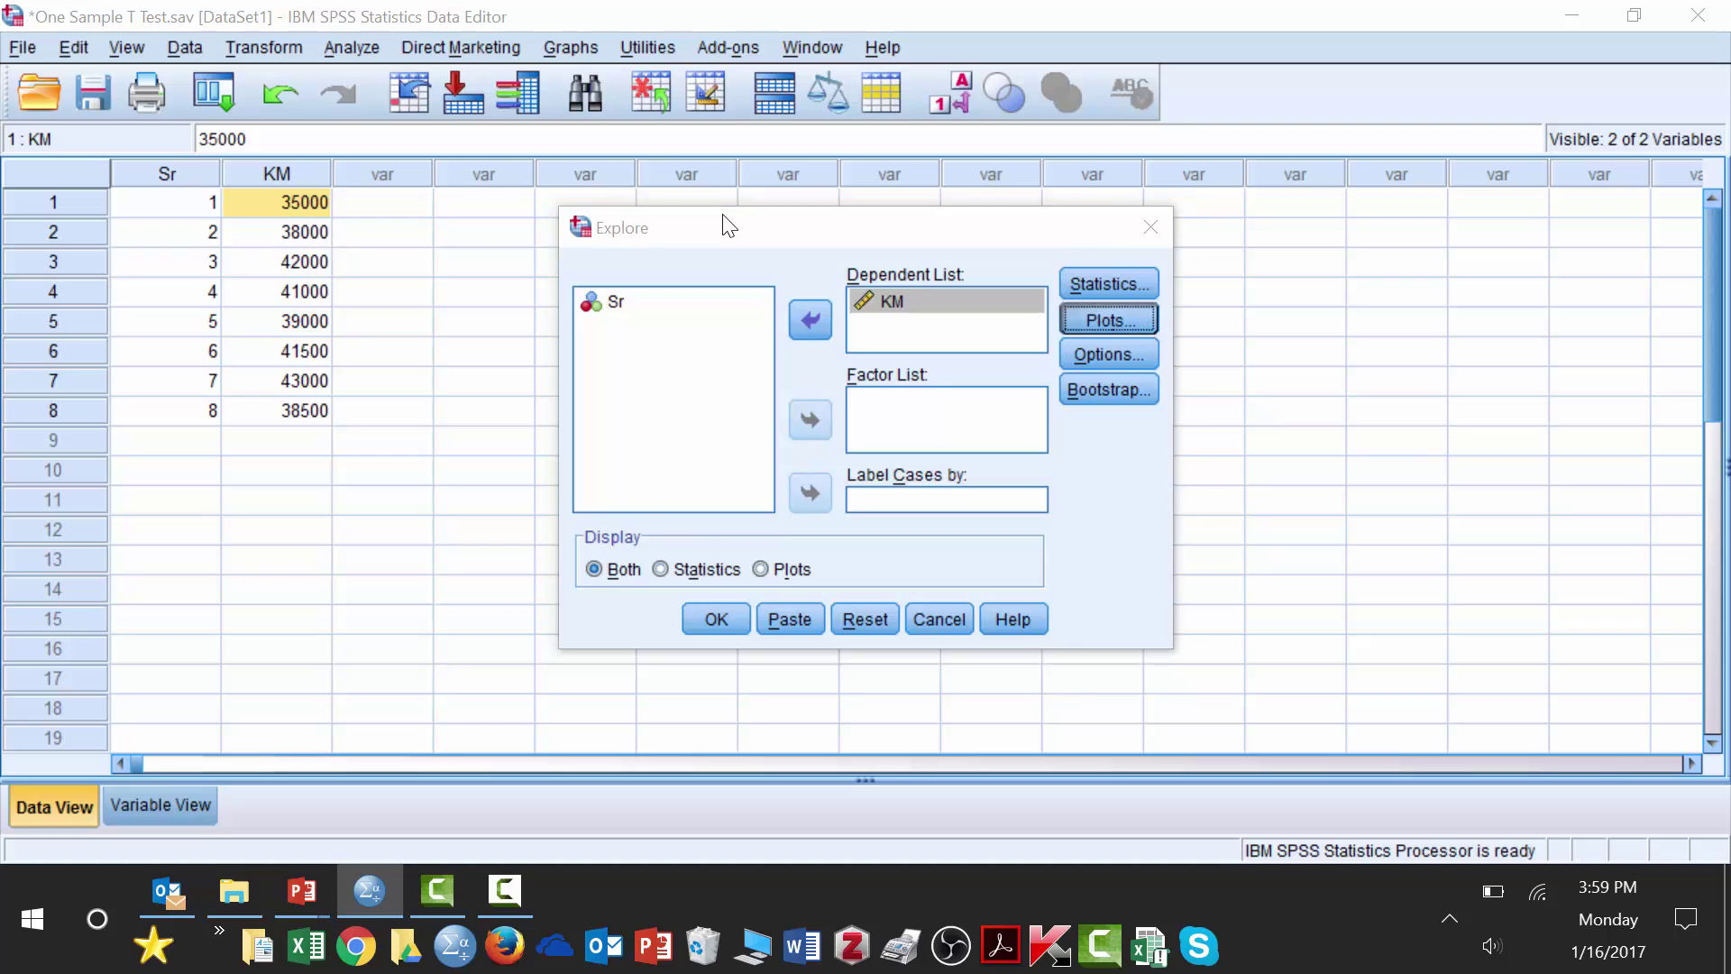
{"action": "key", "text": "Tab"}
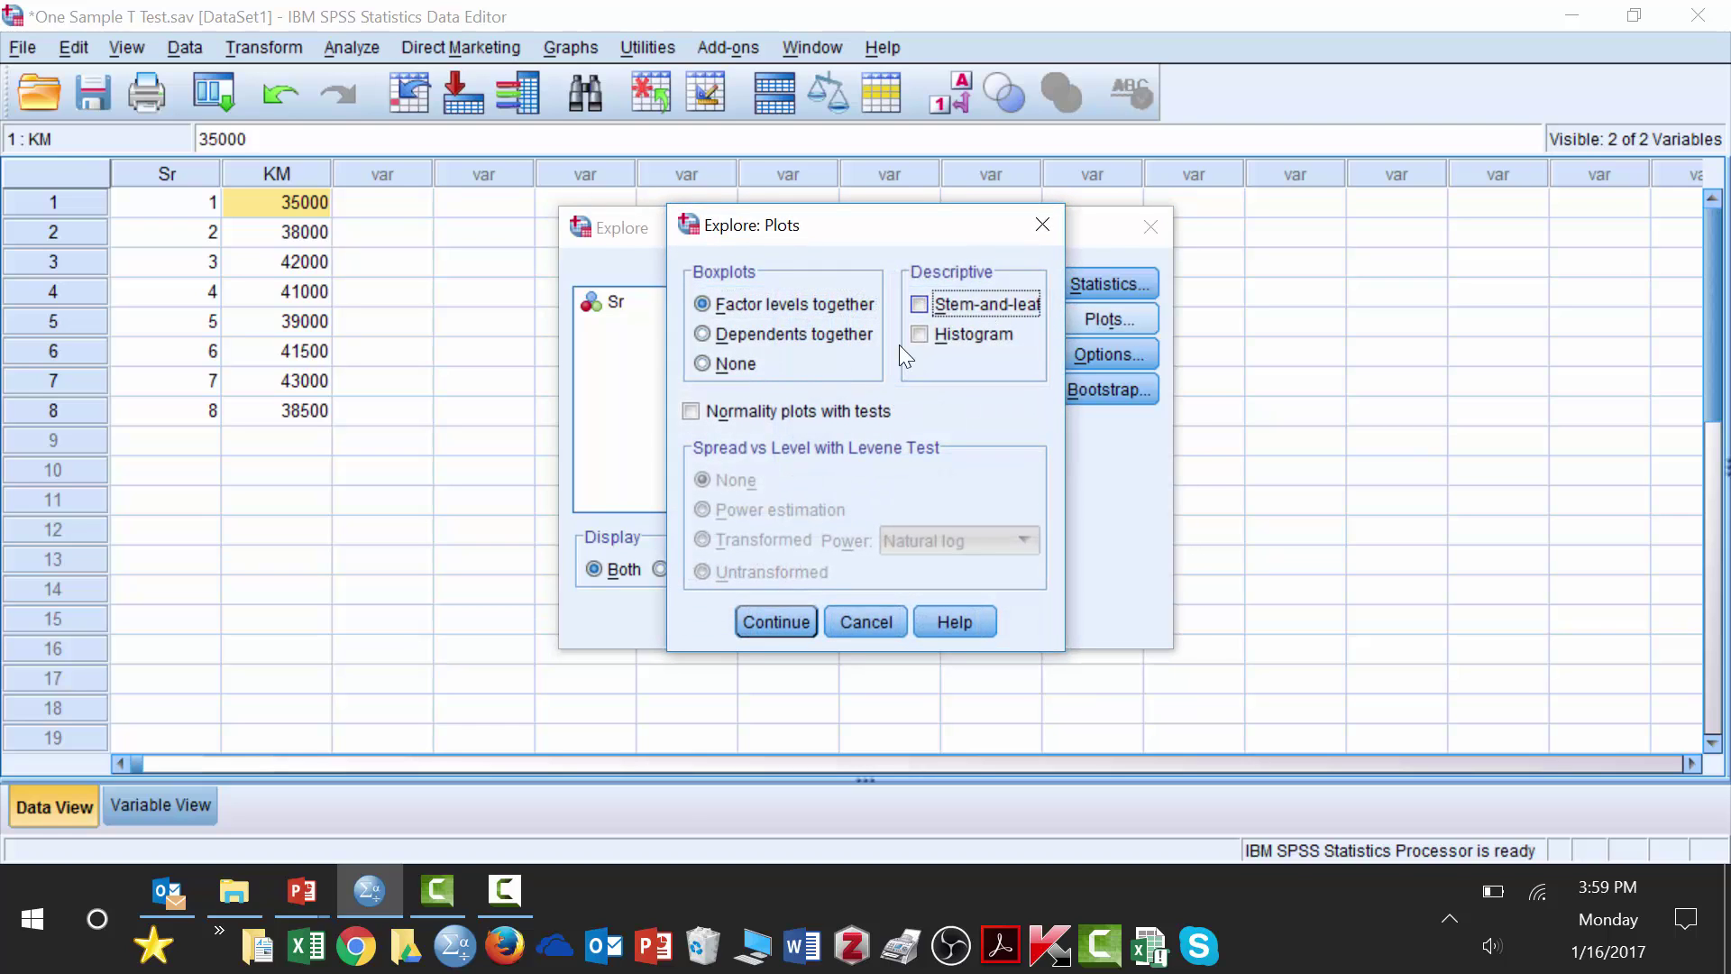
{"action": "left_click", "coordinate": [776, 621]}
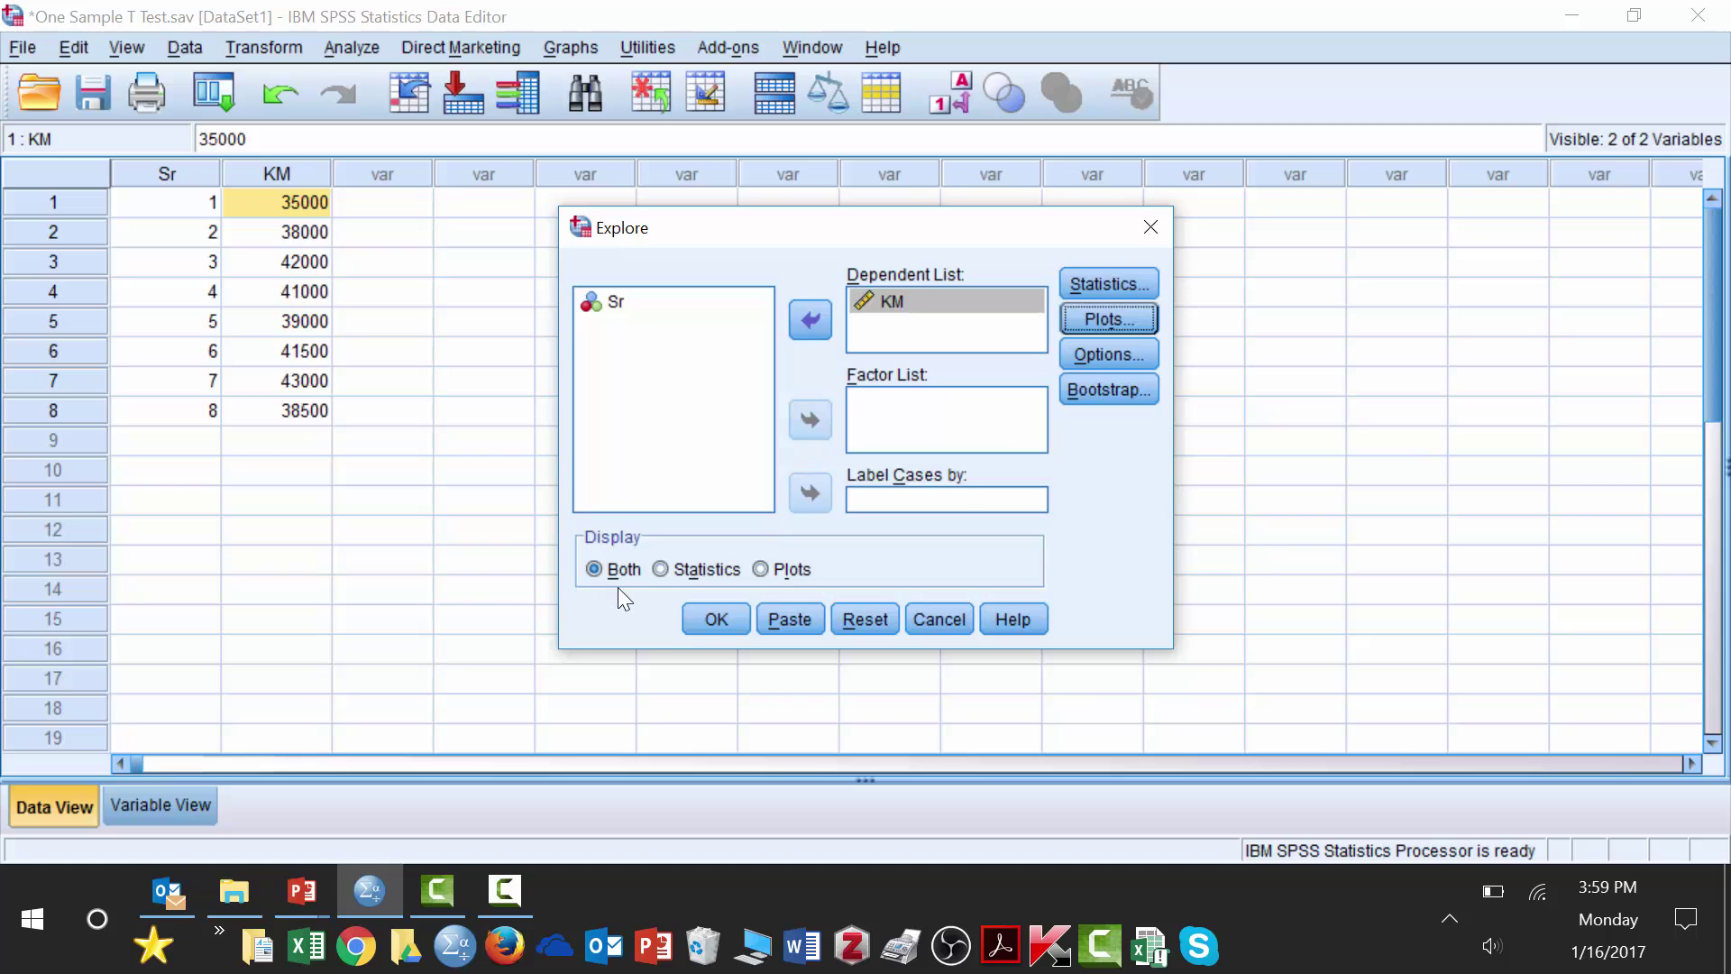
{"action": "left_click", "coordinate": [760, 569]}
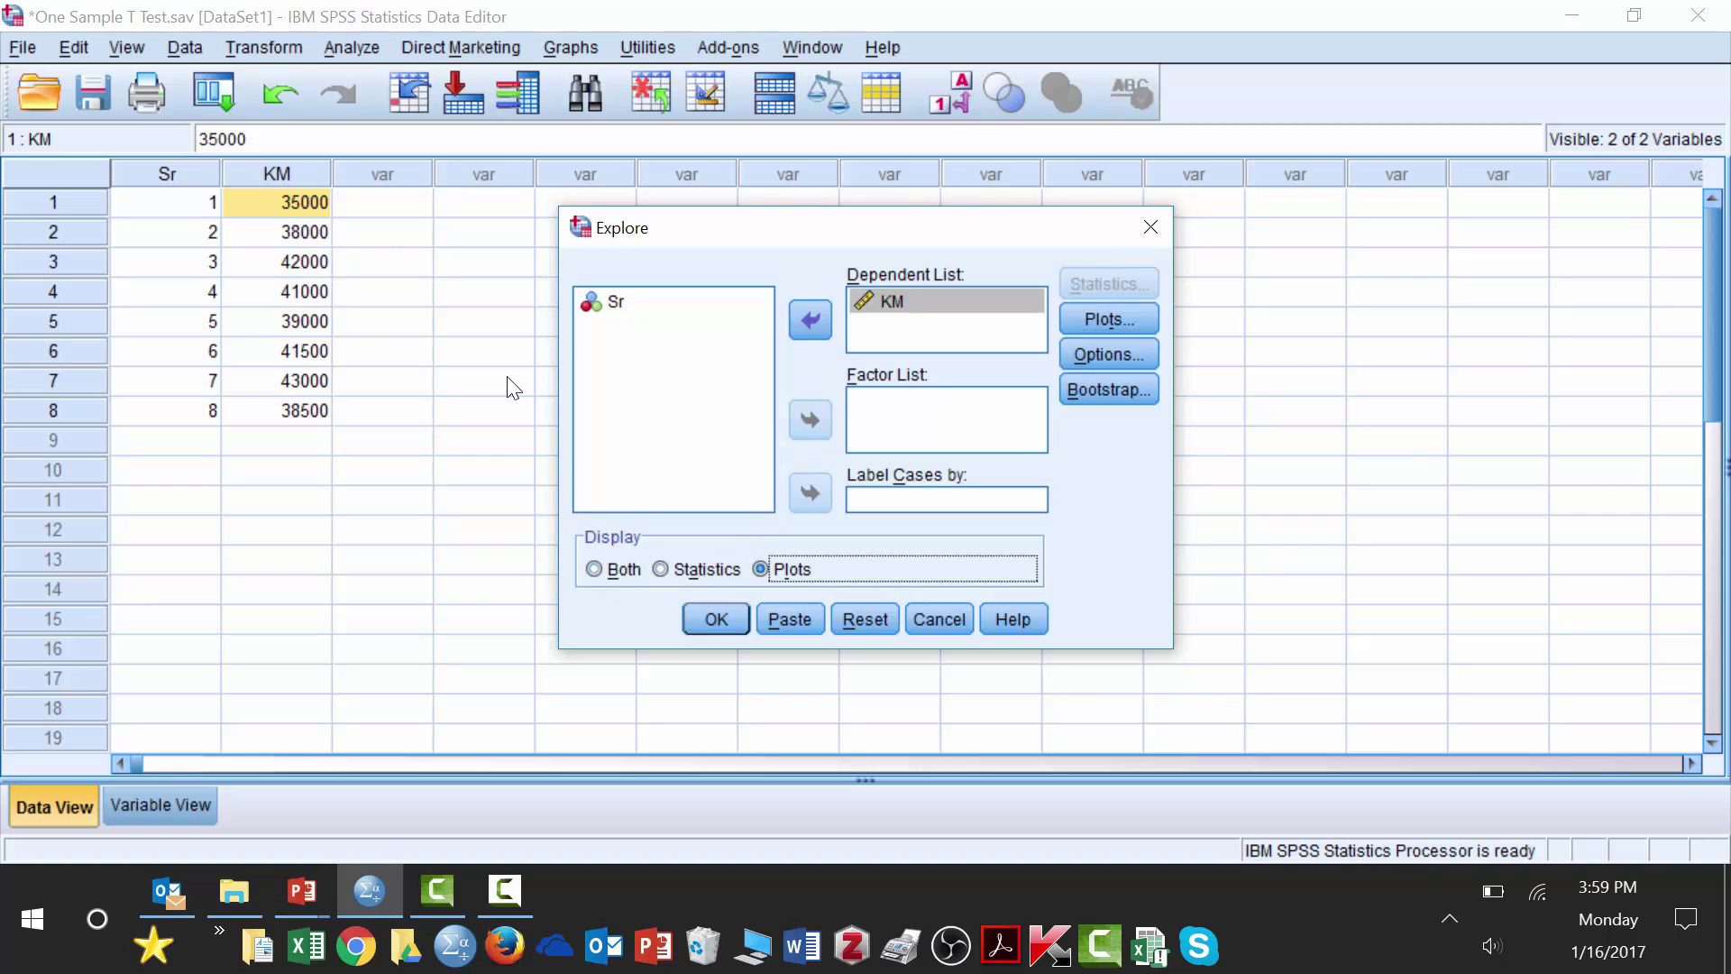
{"action": "left_click", "coordinate": [711, 610]}
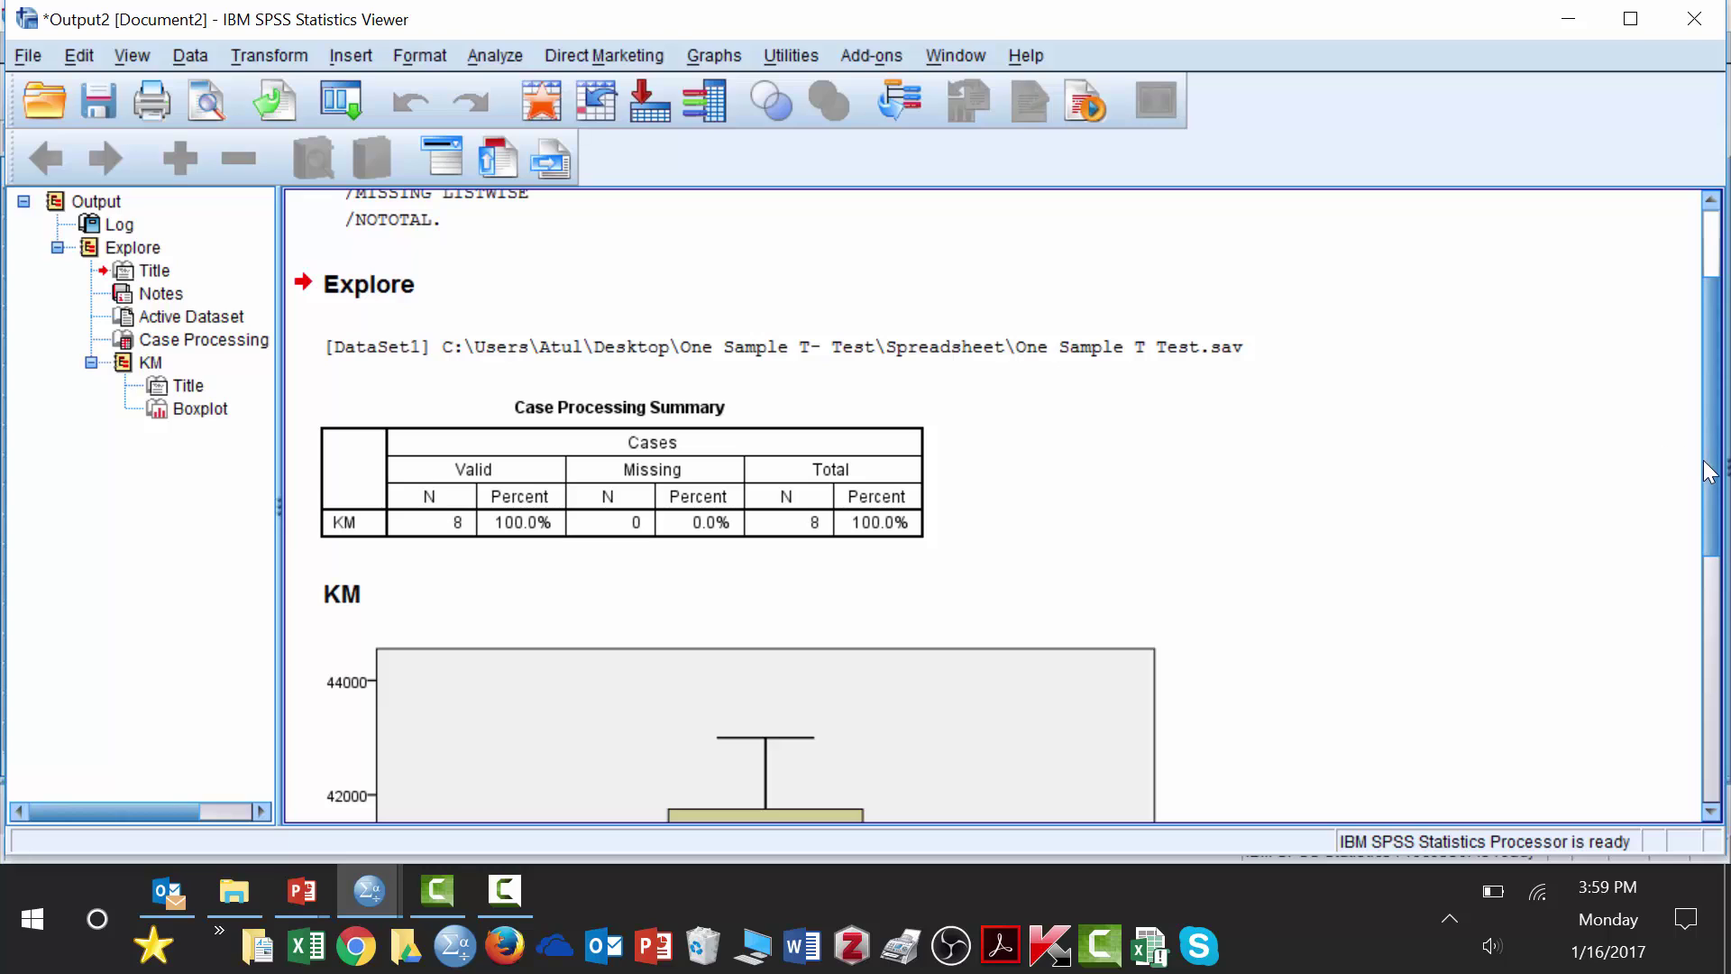
Examine the KM boxplot in the output for outliers, and refer back to the data and the Assumptions slide
{"action": "scroll", "coordinate": [1722, 559], "scroll_direction": "down", "scroll_amount": 1}
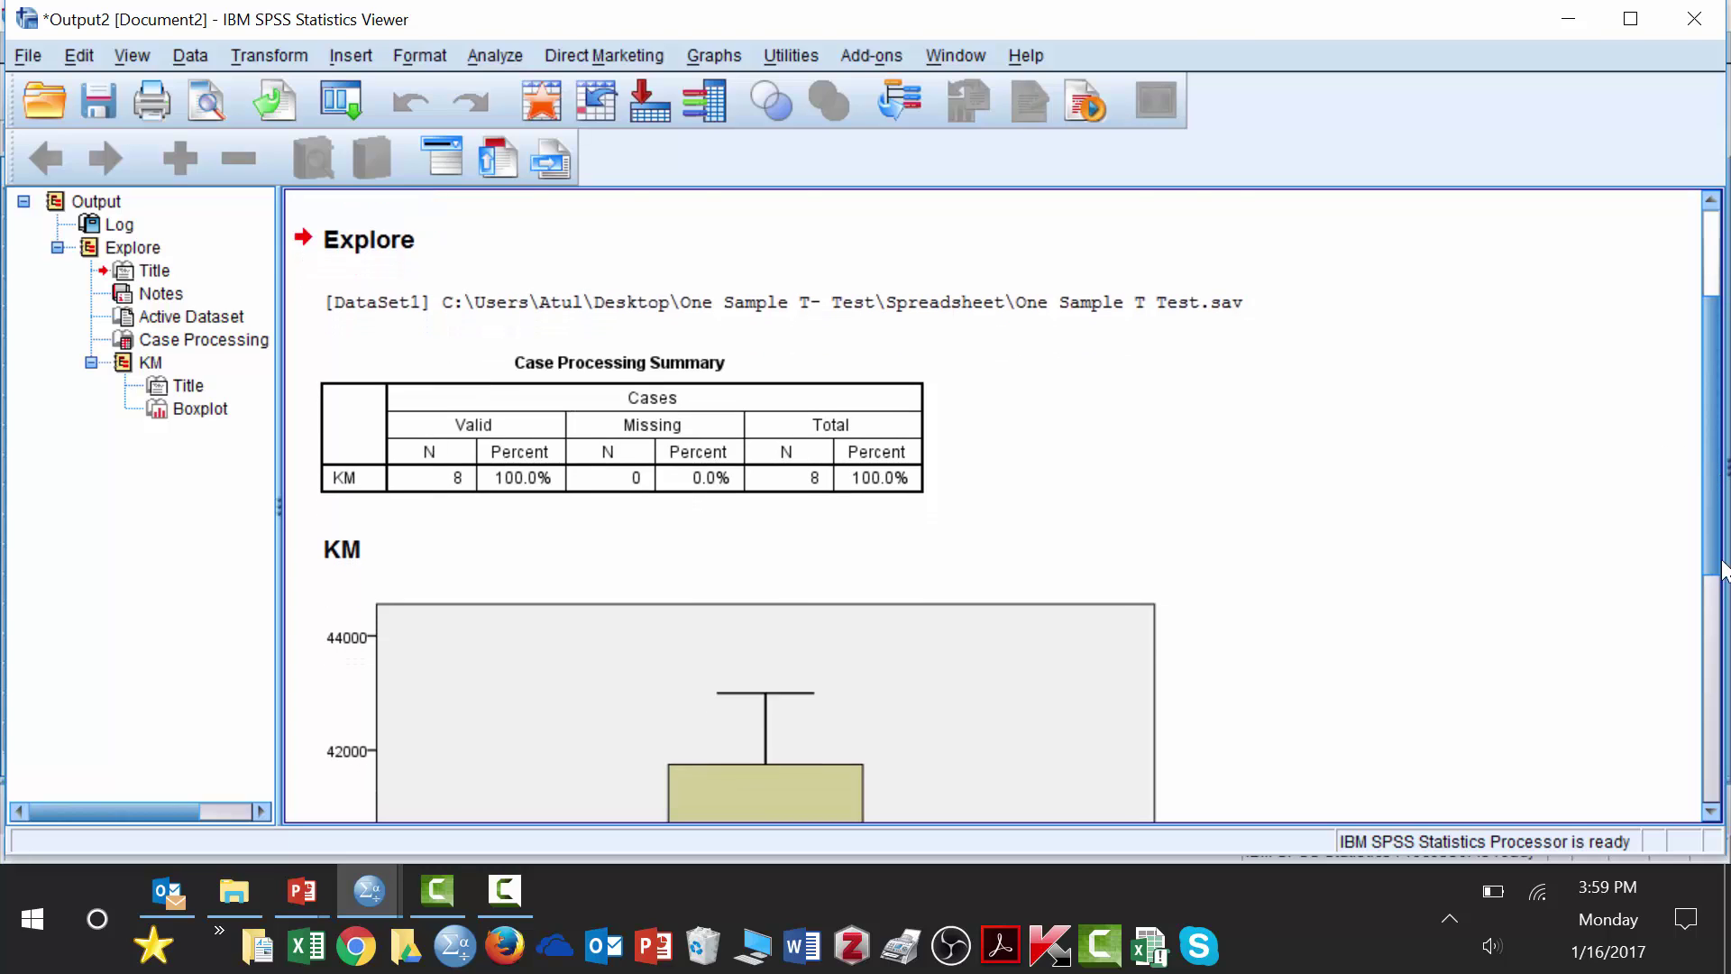
{"action": "scroll", "coordinate": [1723, 568], "scroll_direction": "down", "scroll_amount": 7}
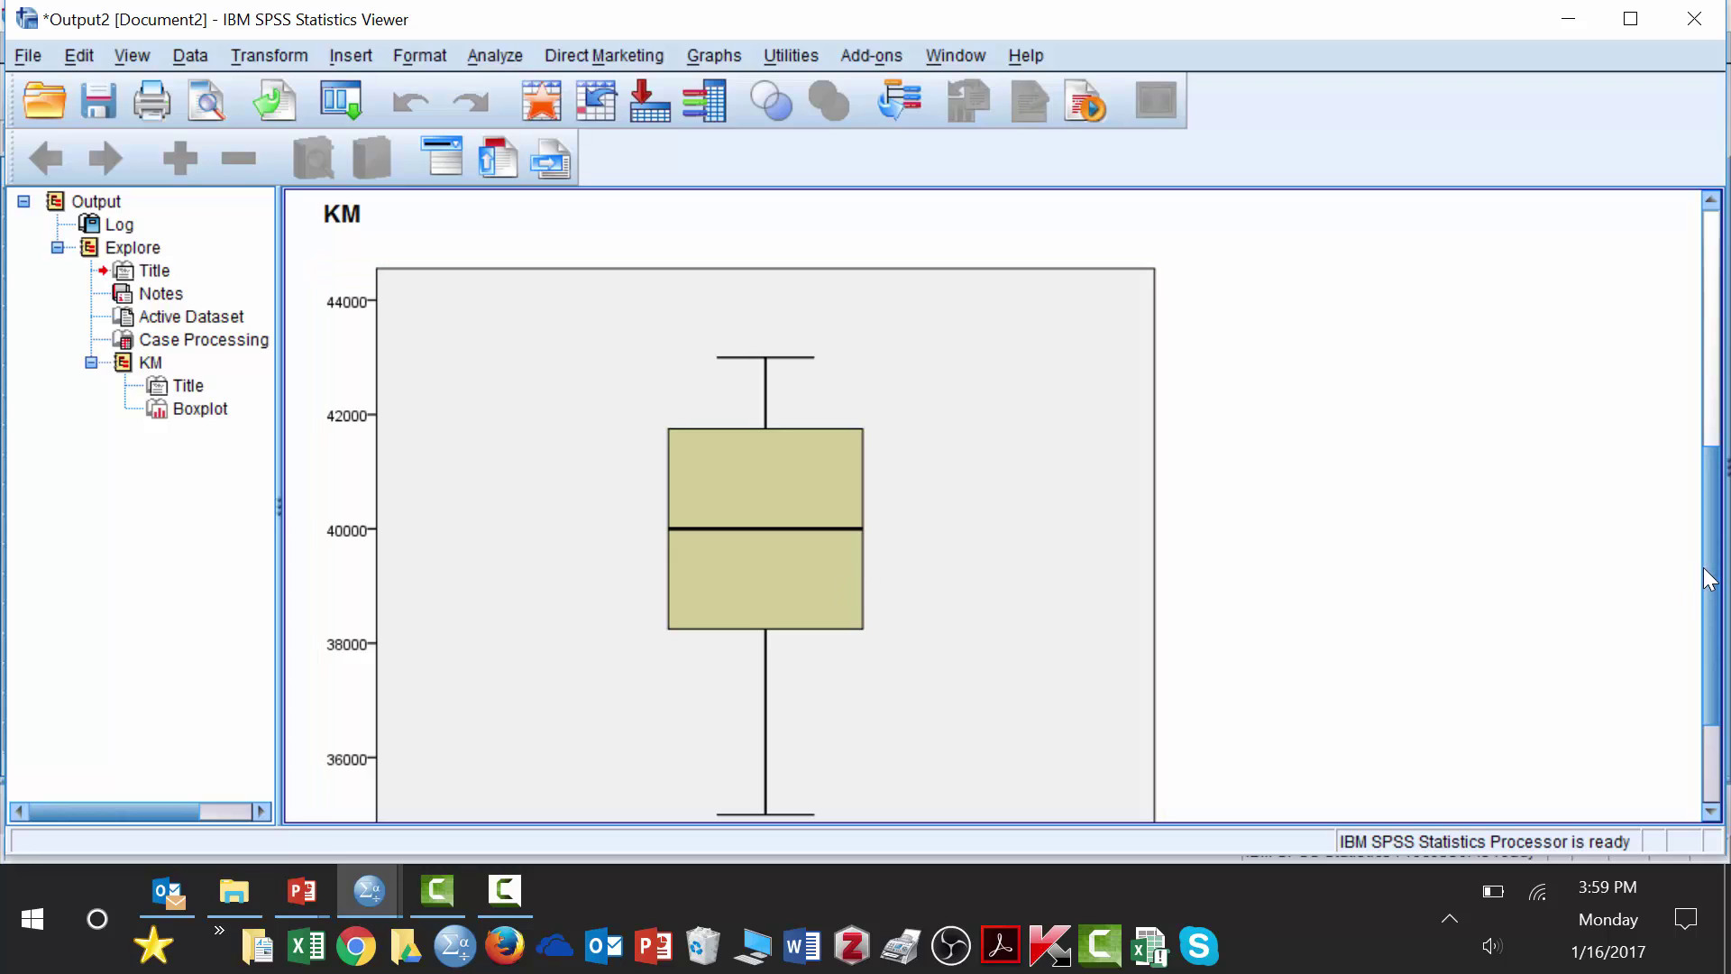
{"action": "left_click", "coordinate": [782, 385]}
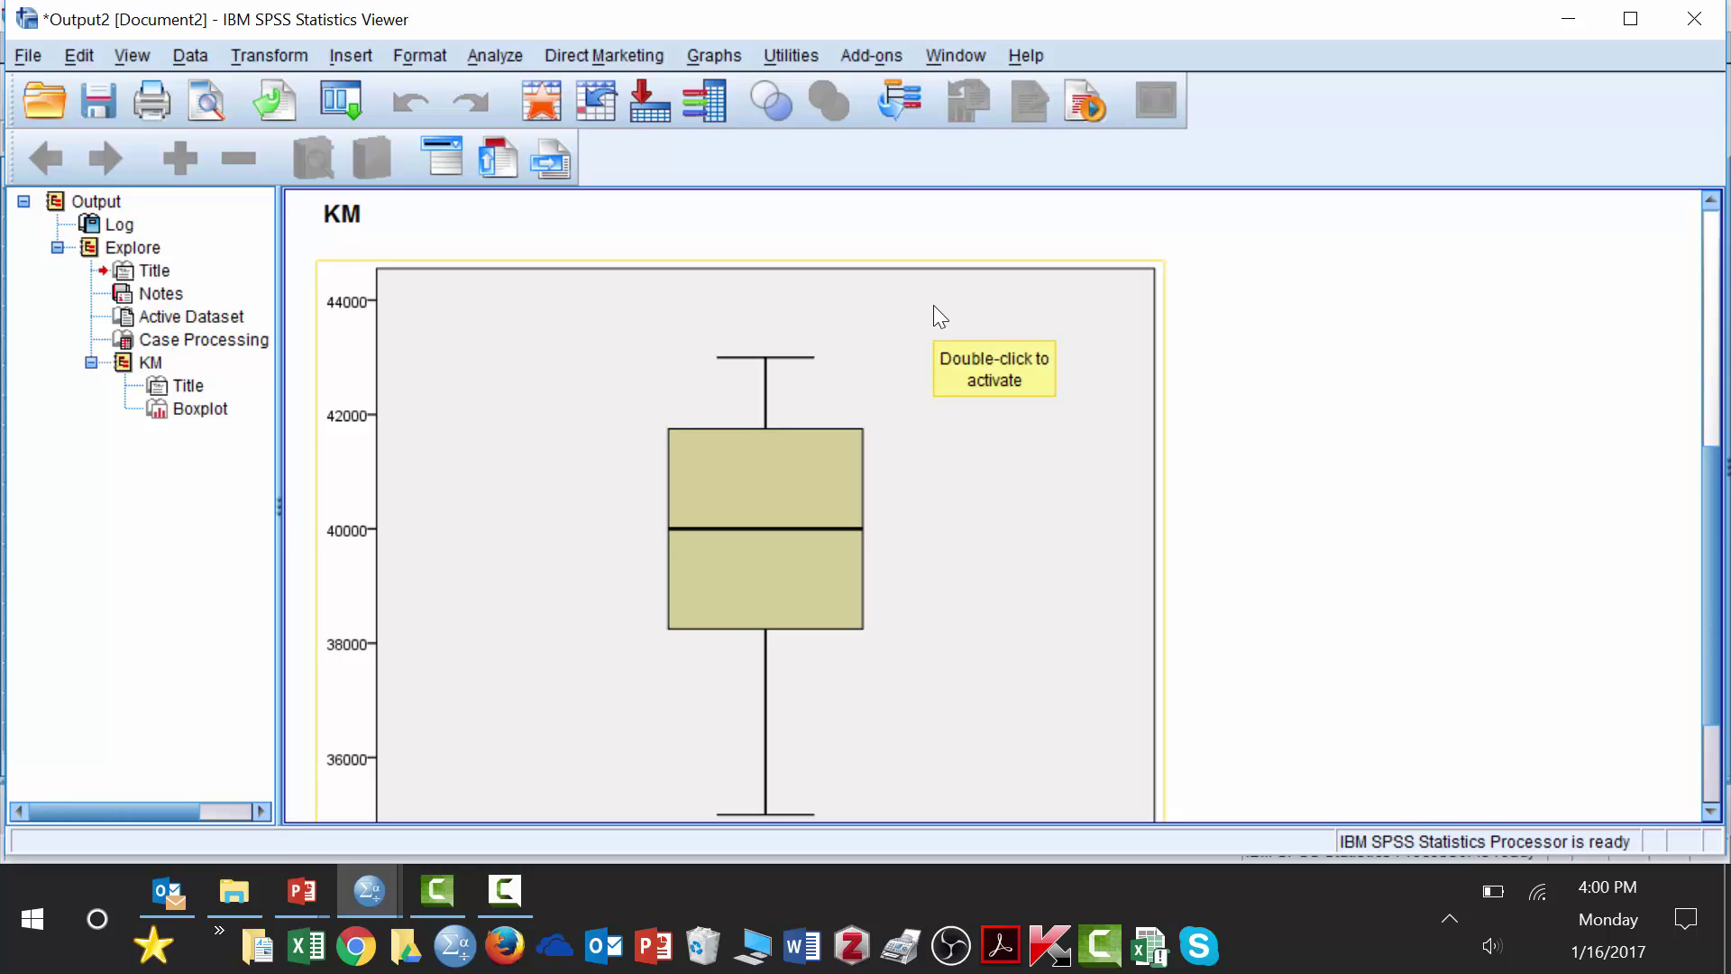
{"action": "mouse_move", "coordinate": [1721, 496]}
{"action": "left_mouse_down"}
{"action": "mouse_move", "coordinate": [1722, 537]}
{"action": "mouse_move", "coordinate": [1721, 485]}
{"action": "left_mouse_up"}
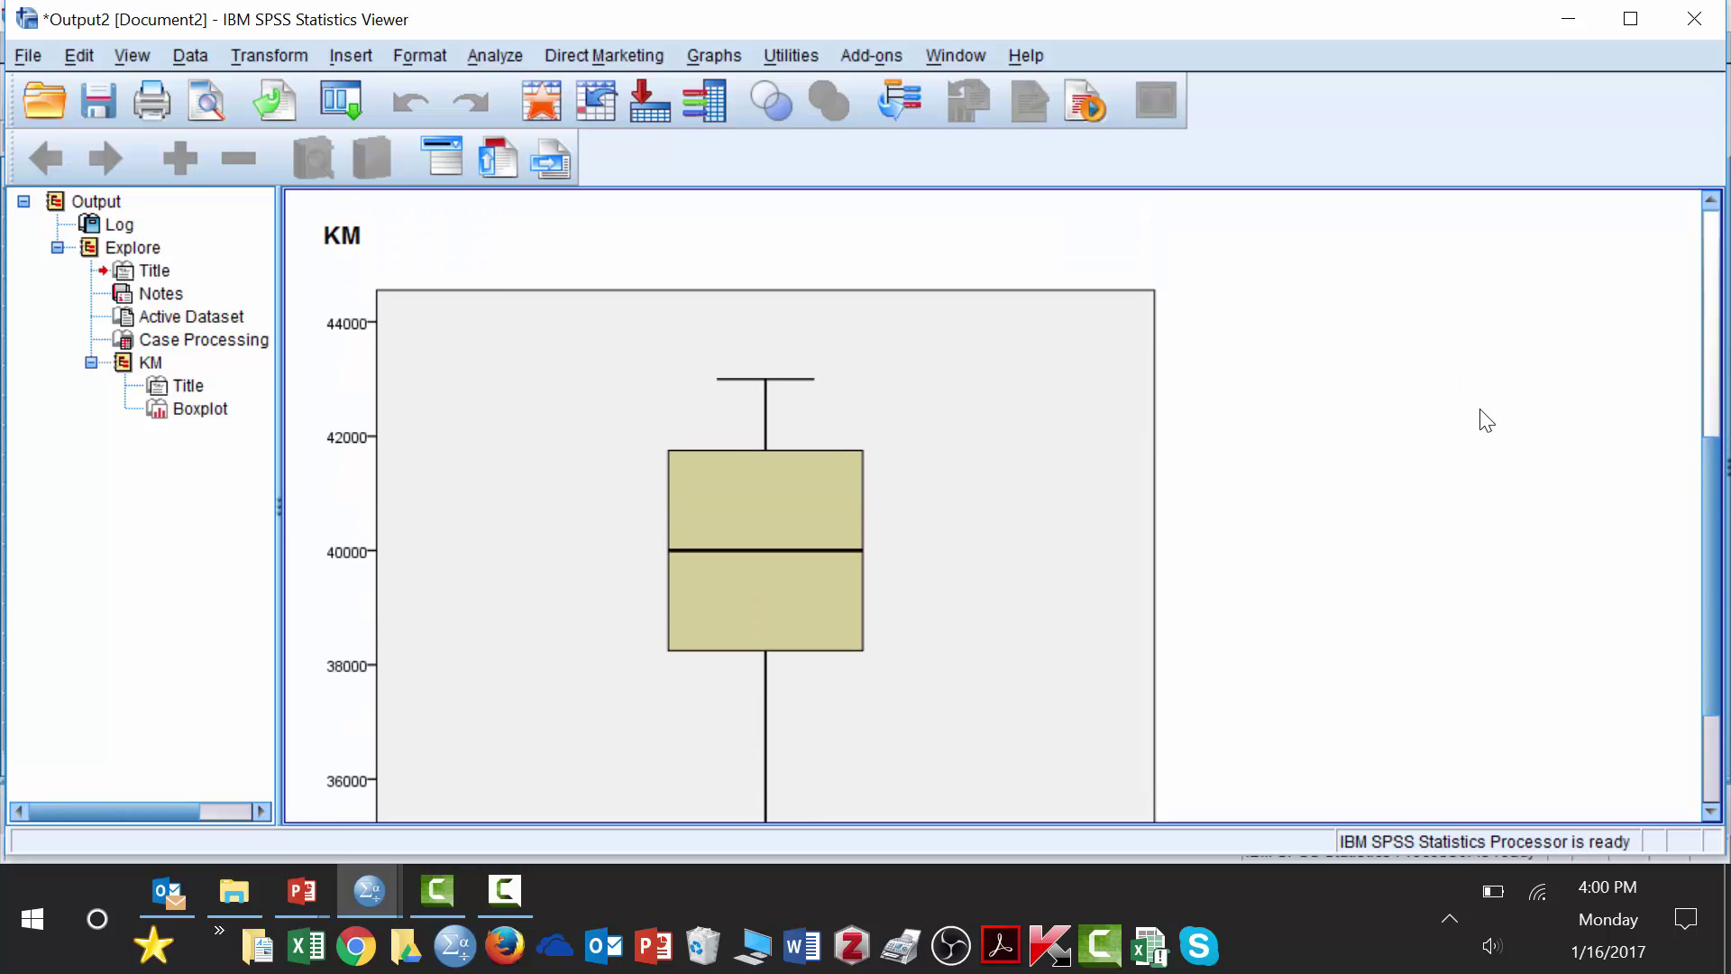
{"action": "key", "text": "alt+Tab"}
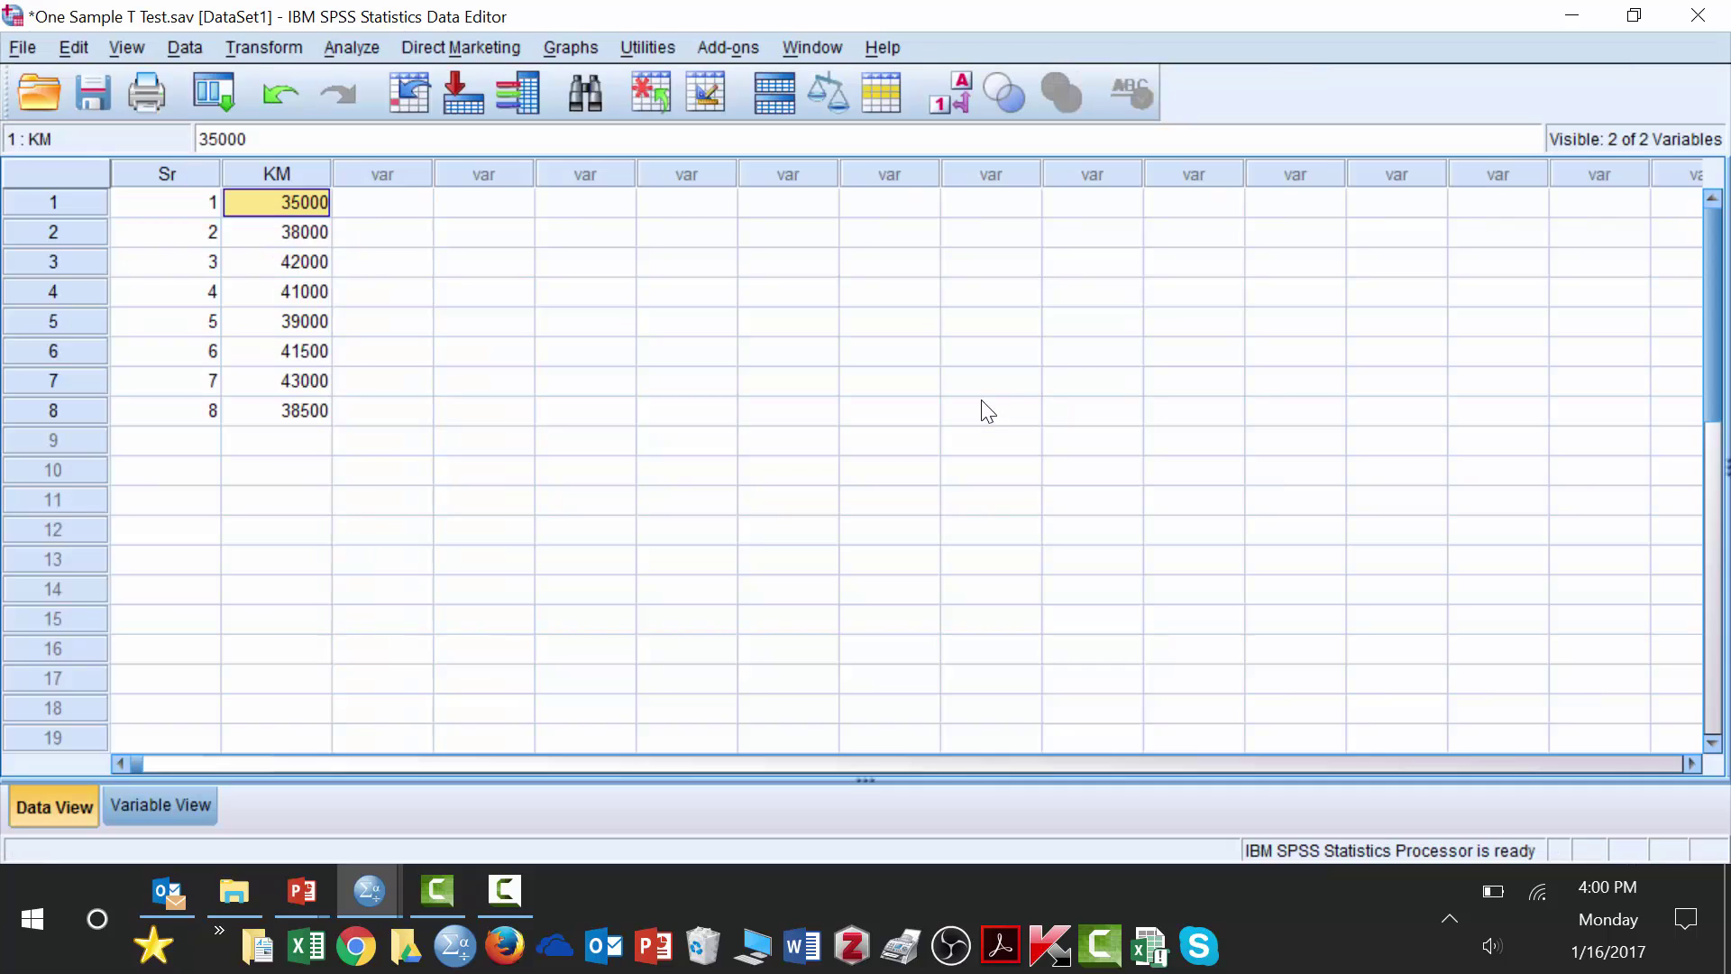
{"action": "key", "text": "alt+Tab+Tab"}
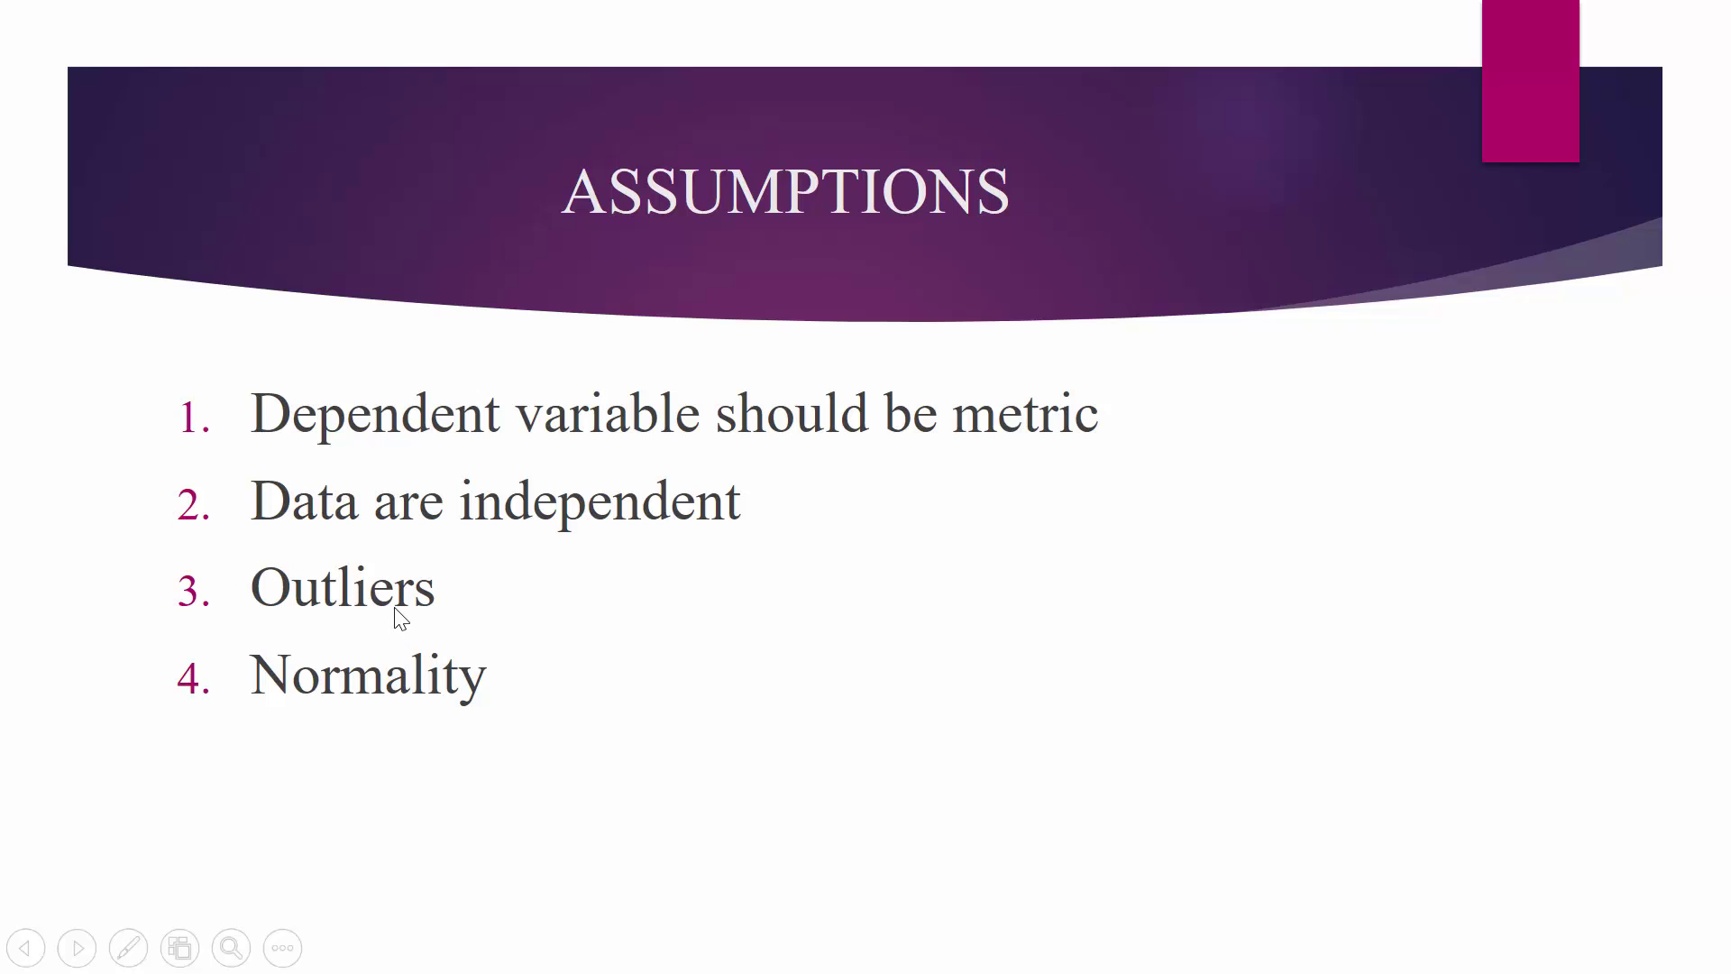
Return to the SPSS data, reopen Explore for KM and enable normality plots with tests
{"action": "key", "text": "alt+Tab"}
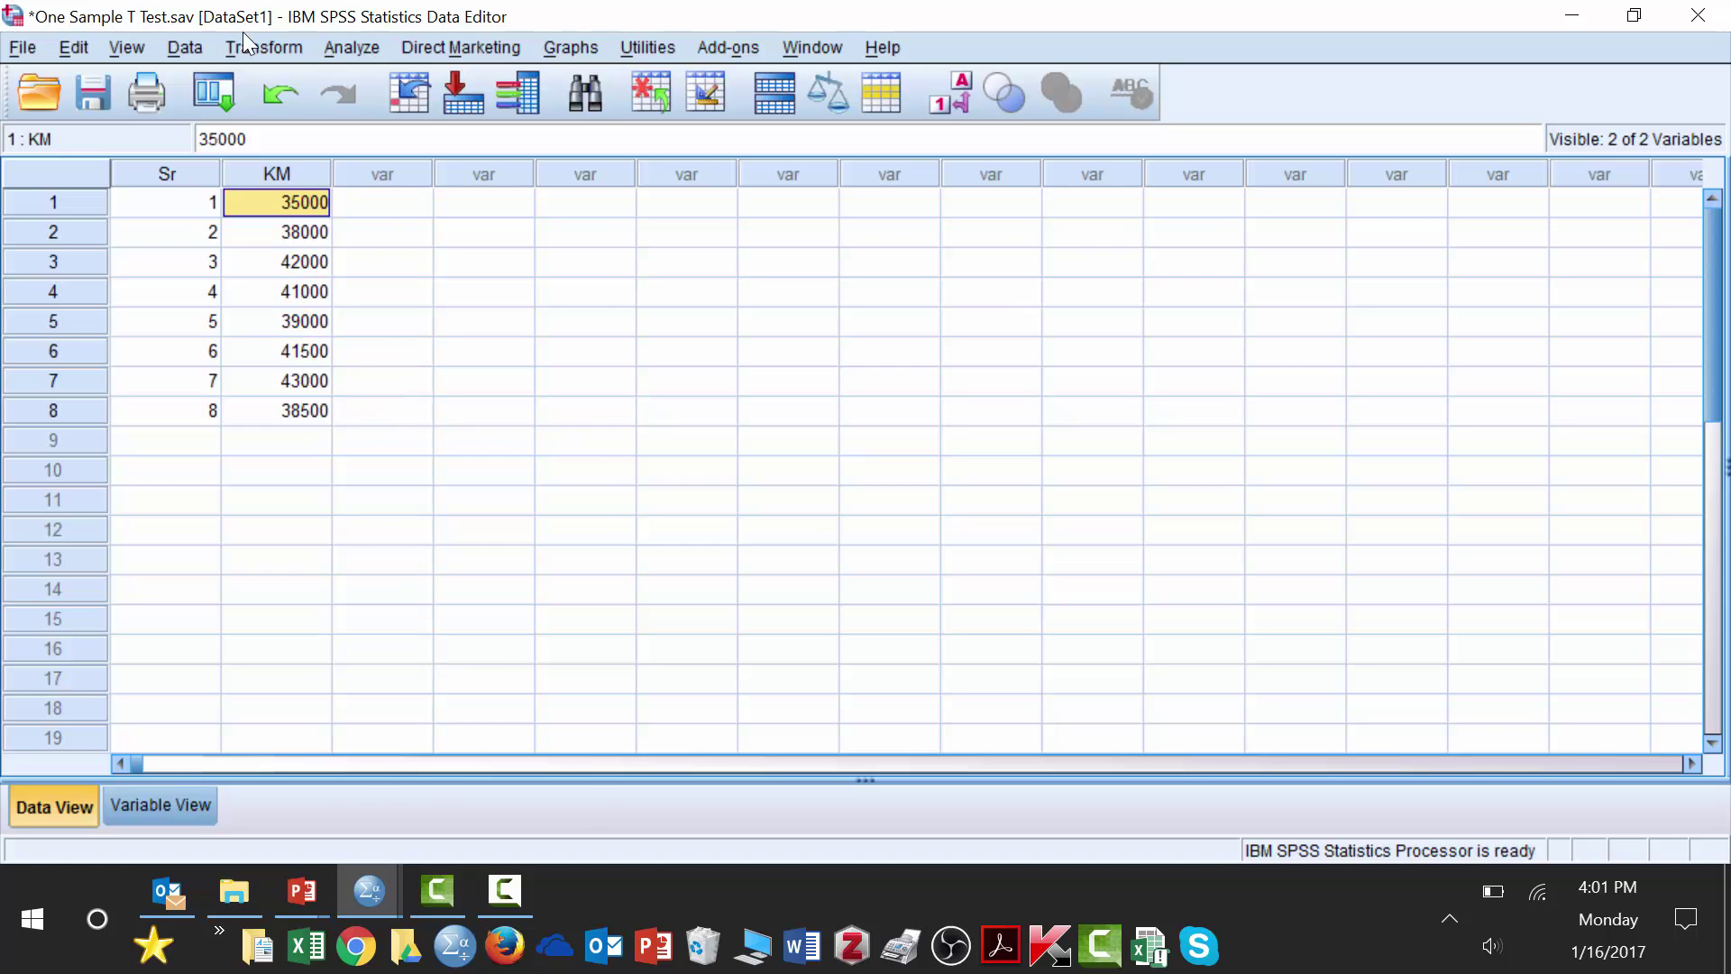
{"action": "key", "text": "alt+a"}
{"action": "mouse_move", "coordinate": [415, 115]}
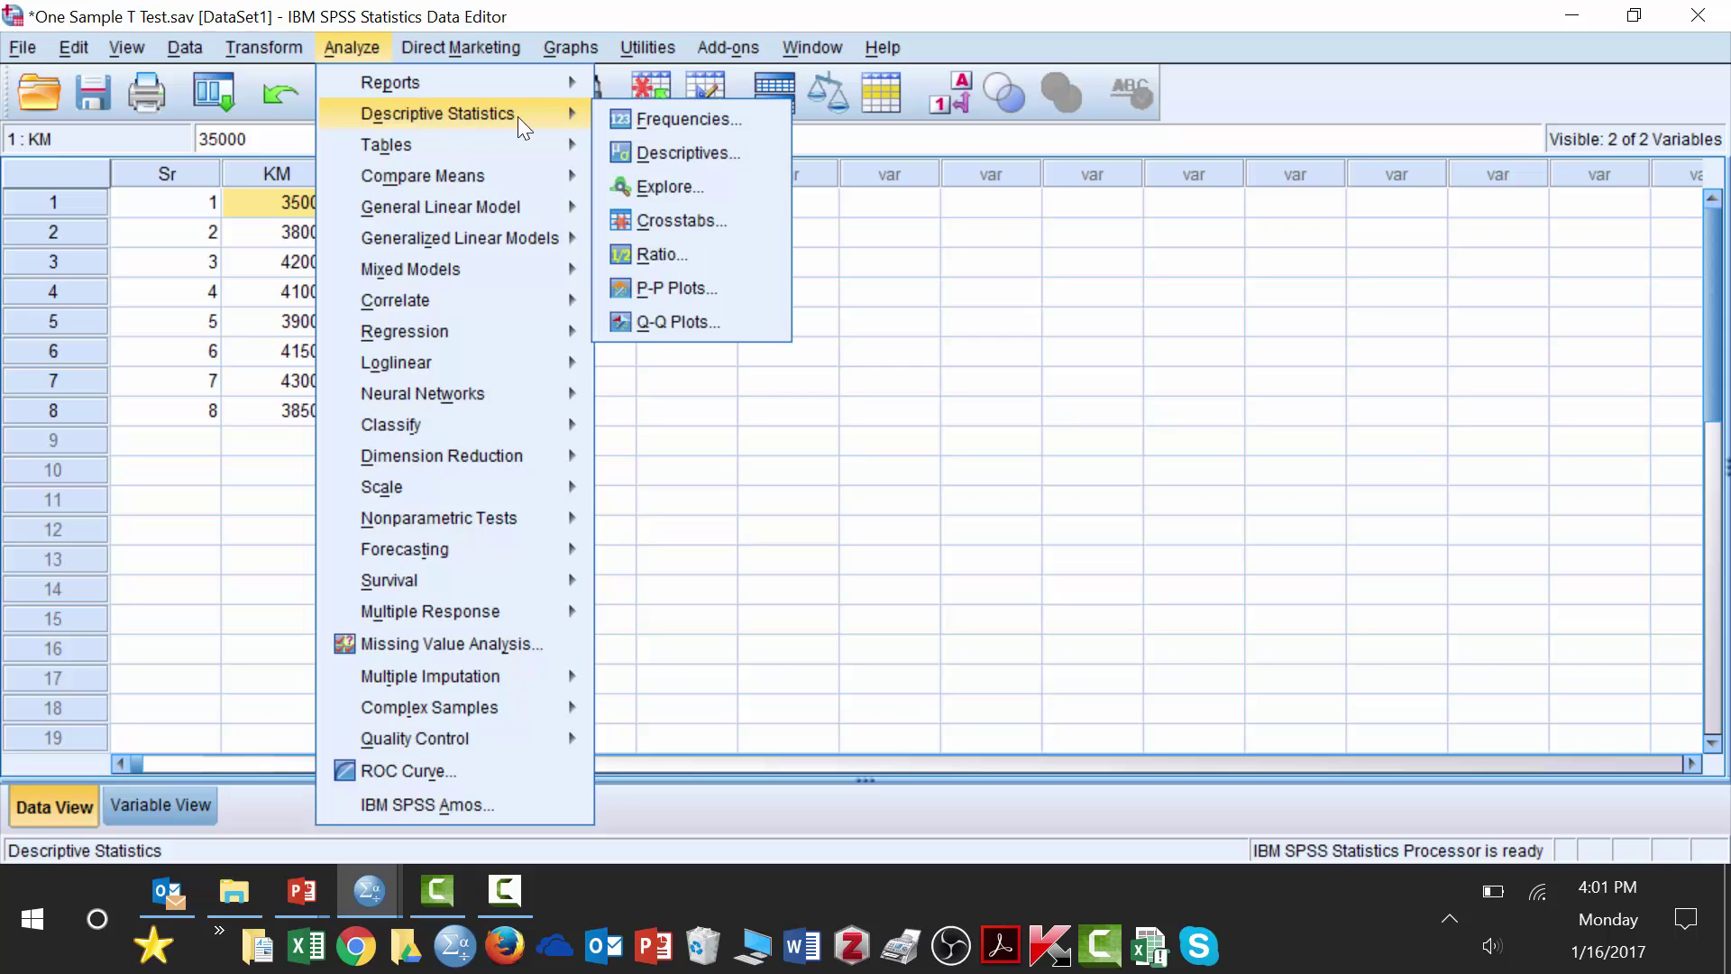
{"action": "left_click", "coordinate": [670, 187]}
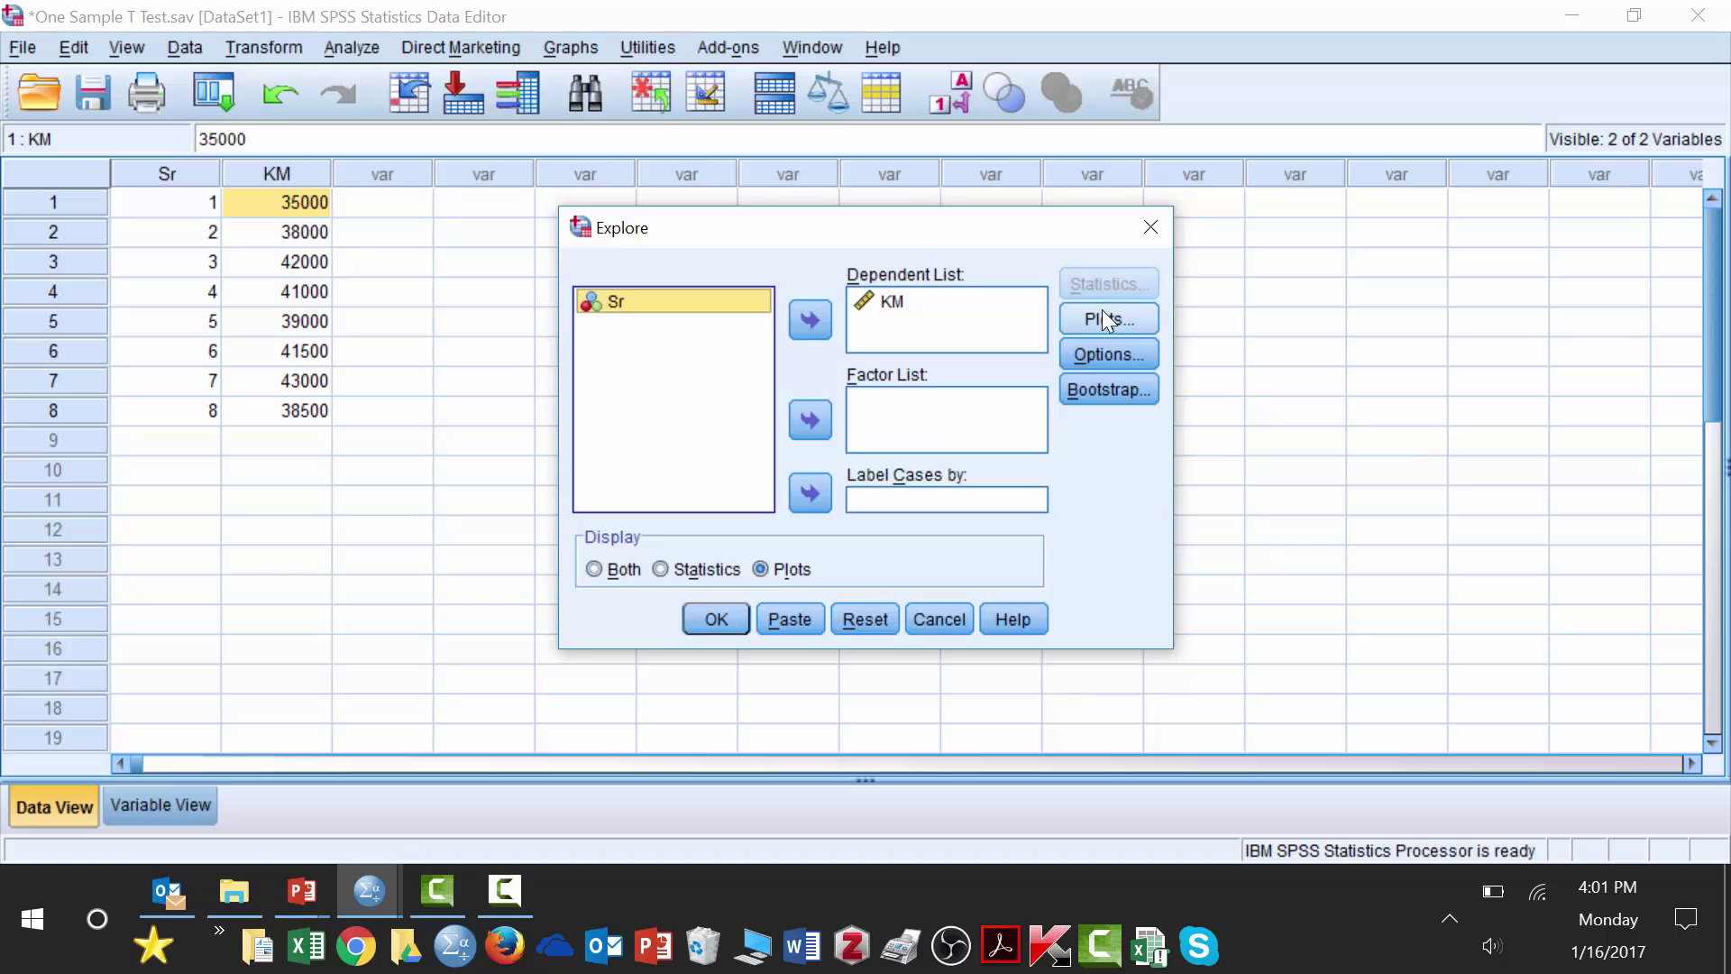
{"action": "left_click", "coordinate": [911, 305]}
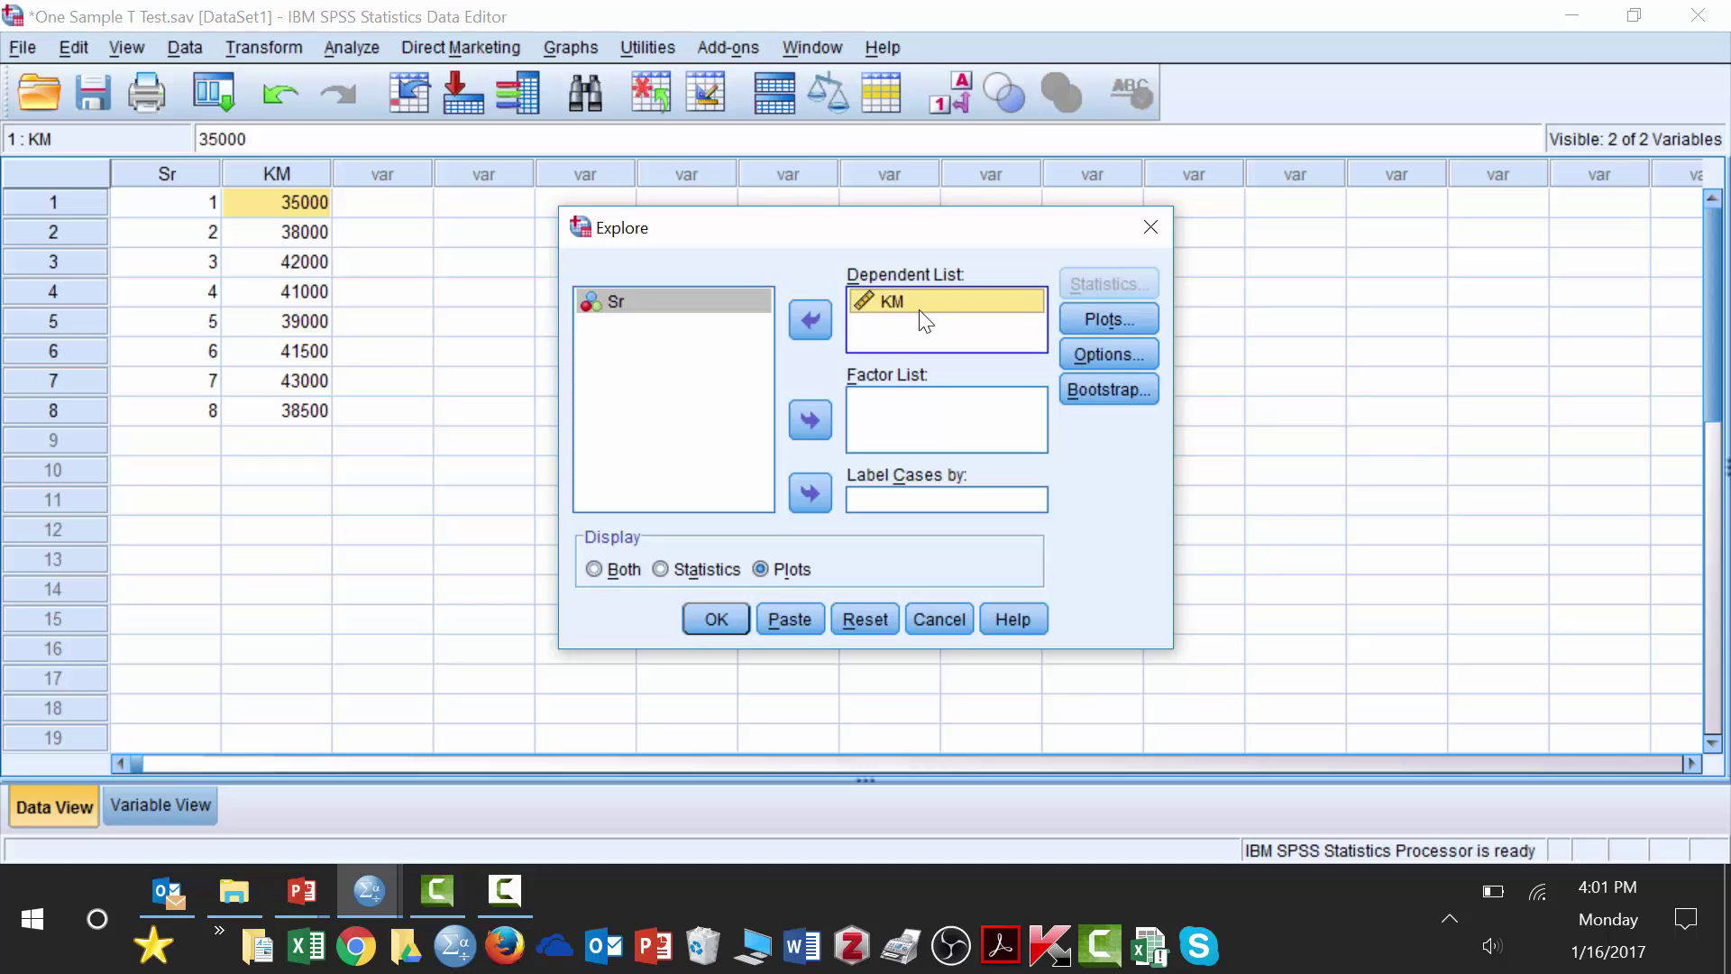
{"action": "left_click", "coordinate": [1091, 319]}
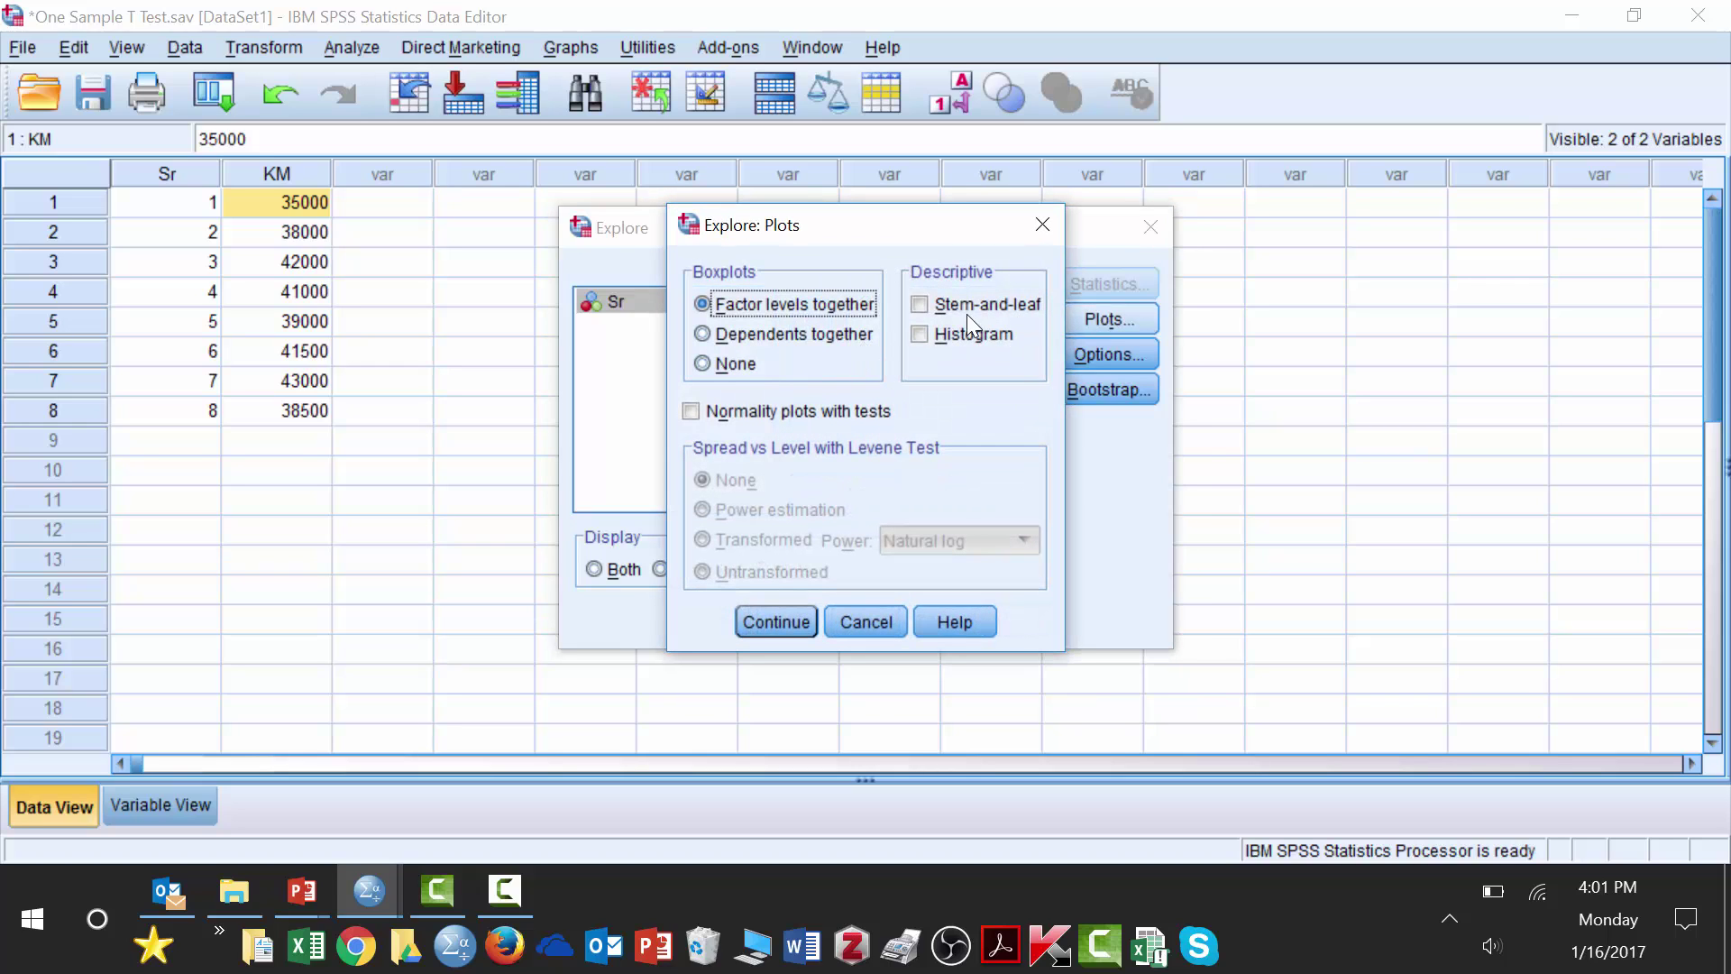
{"action": "left_click", "coordinate": [723, 417]}
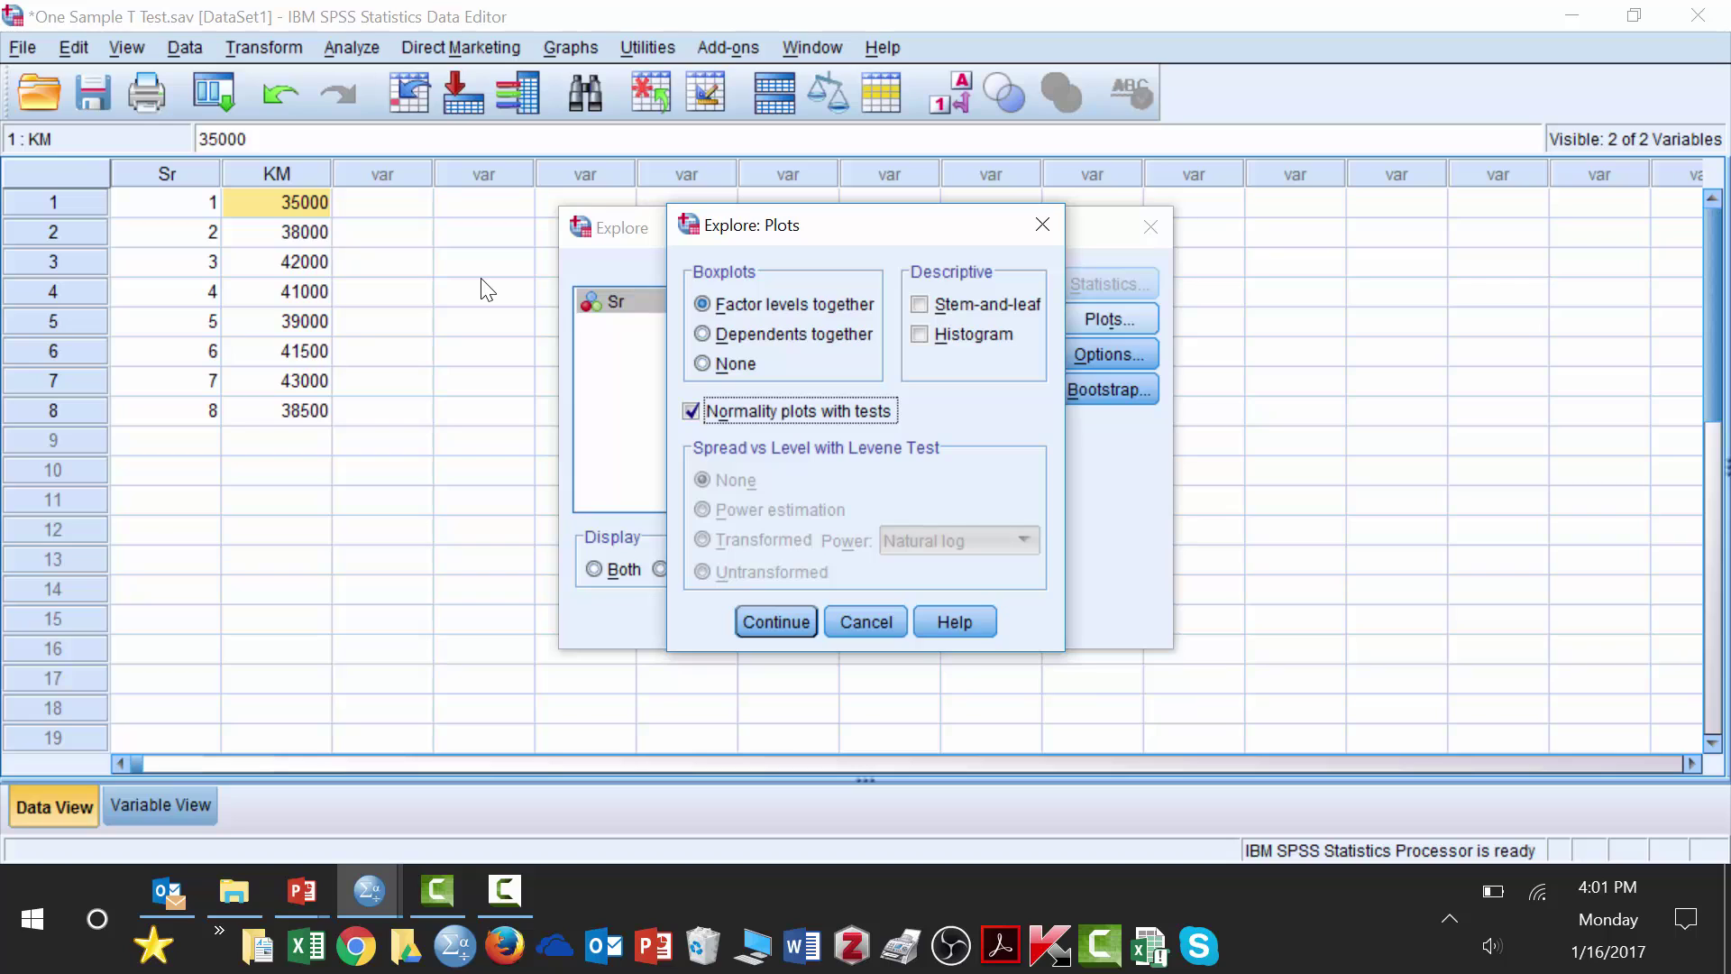
{"action": "left_click", "coordinate": [774, 621]}
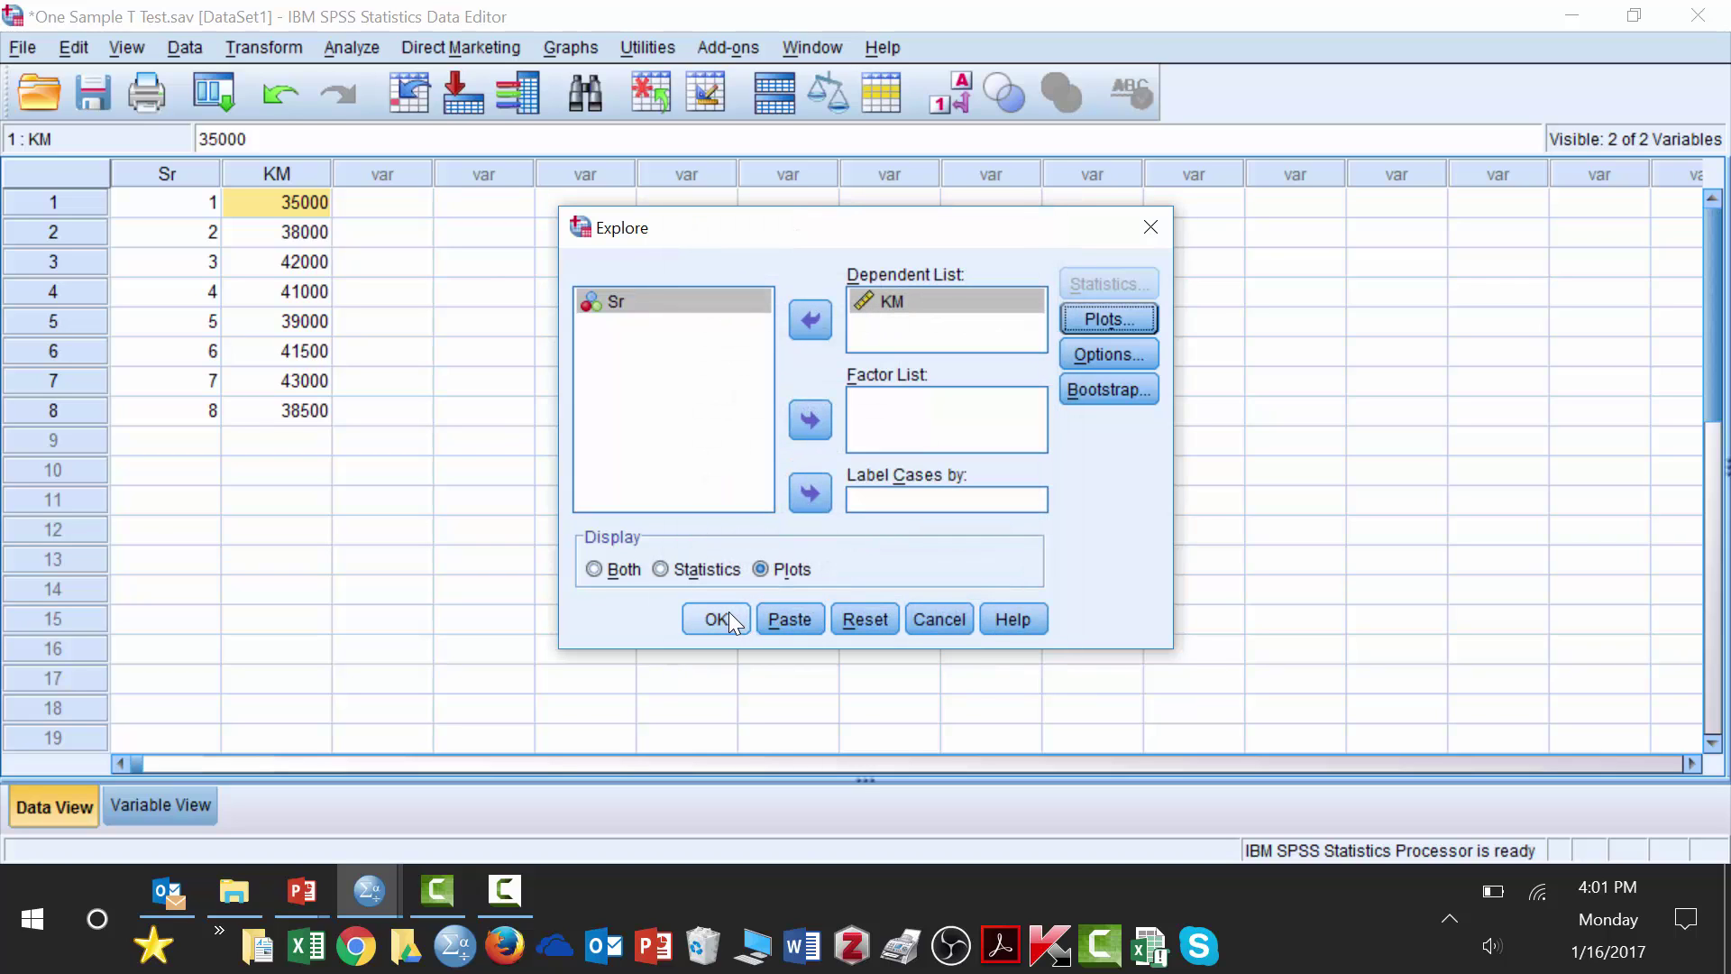
Run Explore on KM with only statistics displayed and view the resulting Descriptives and Extreme Values tables
{"action": "left_click", "coordinate": [660, 569]}
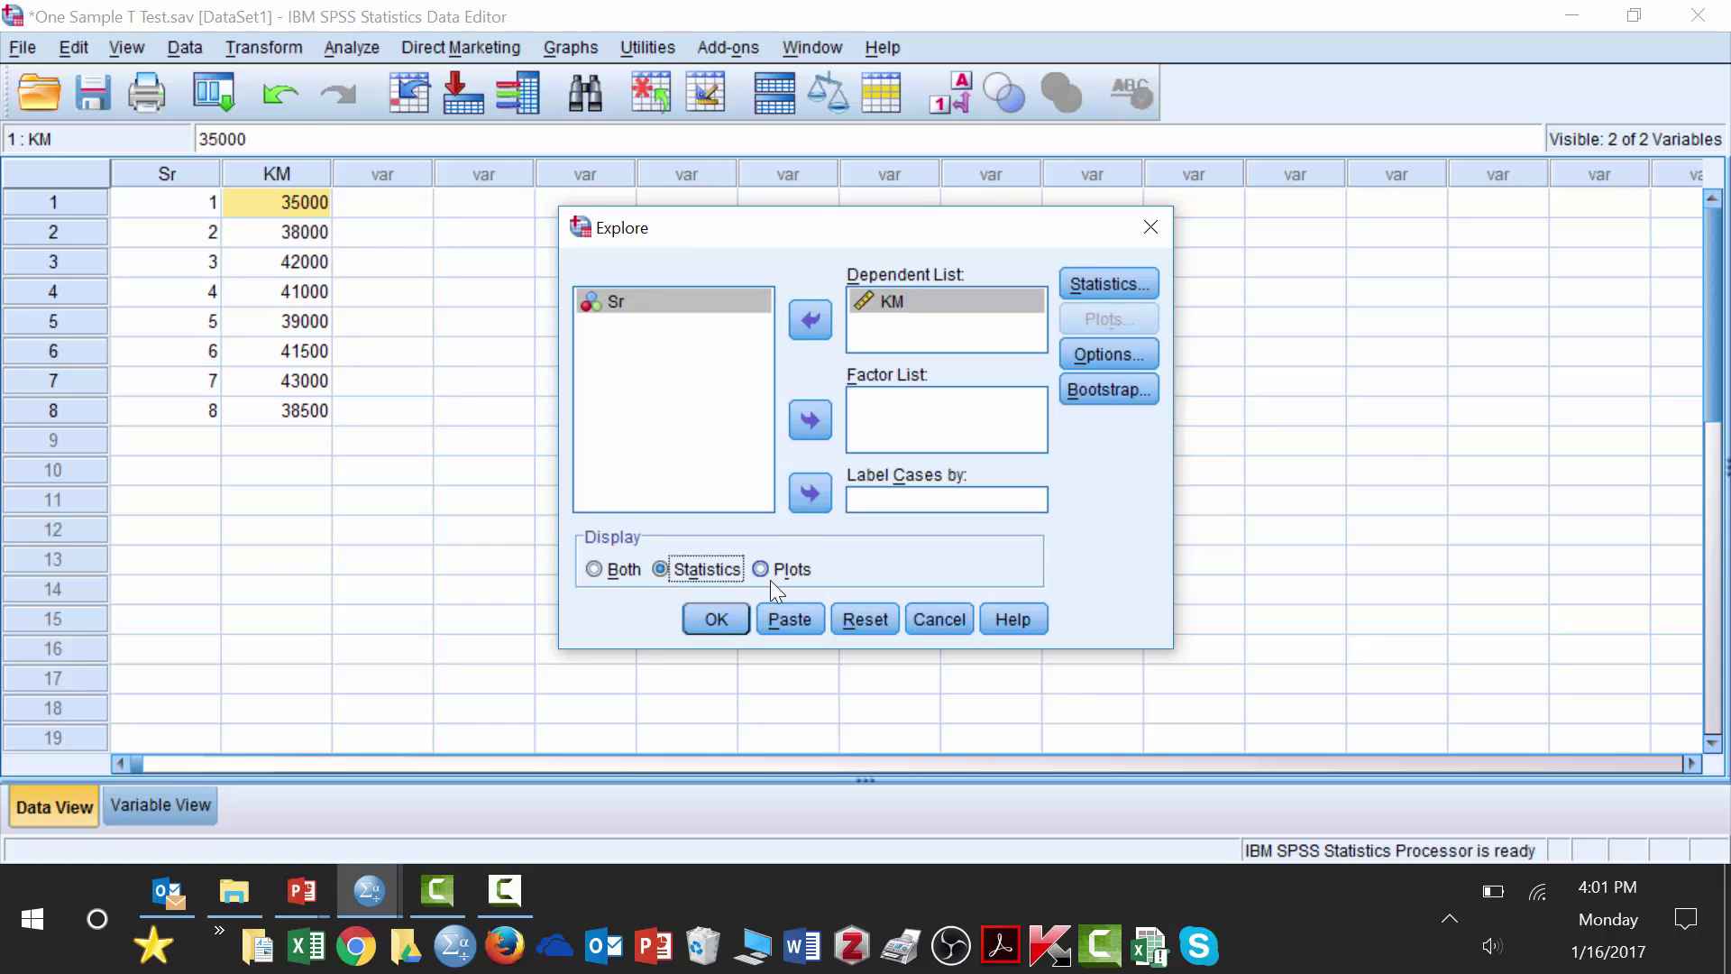
{"action": "left_click", "coordinate": [715, 621]}
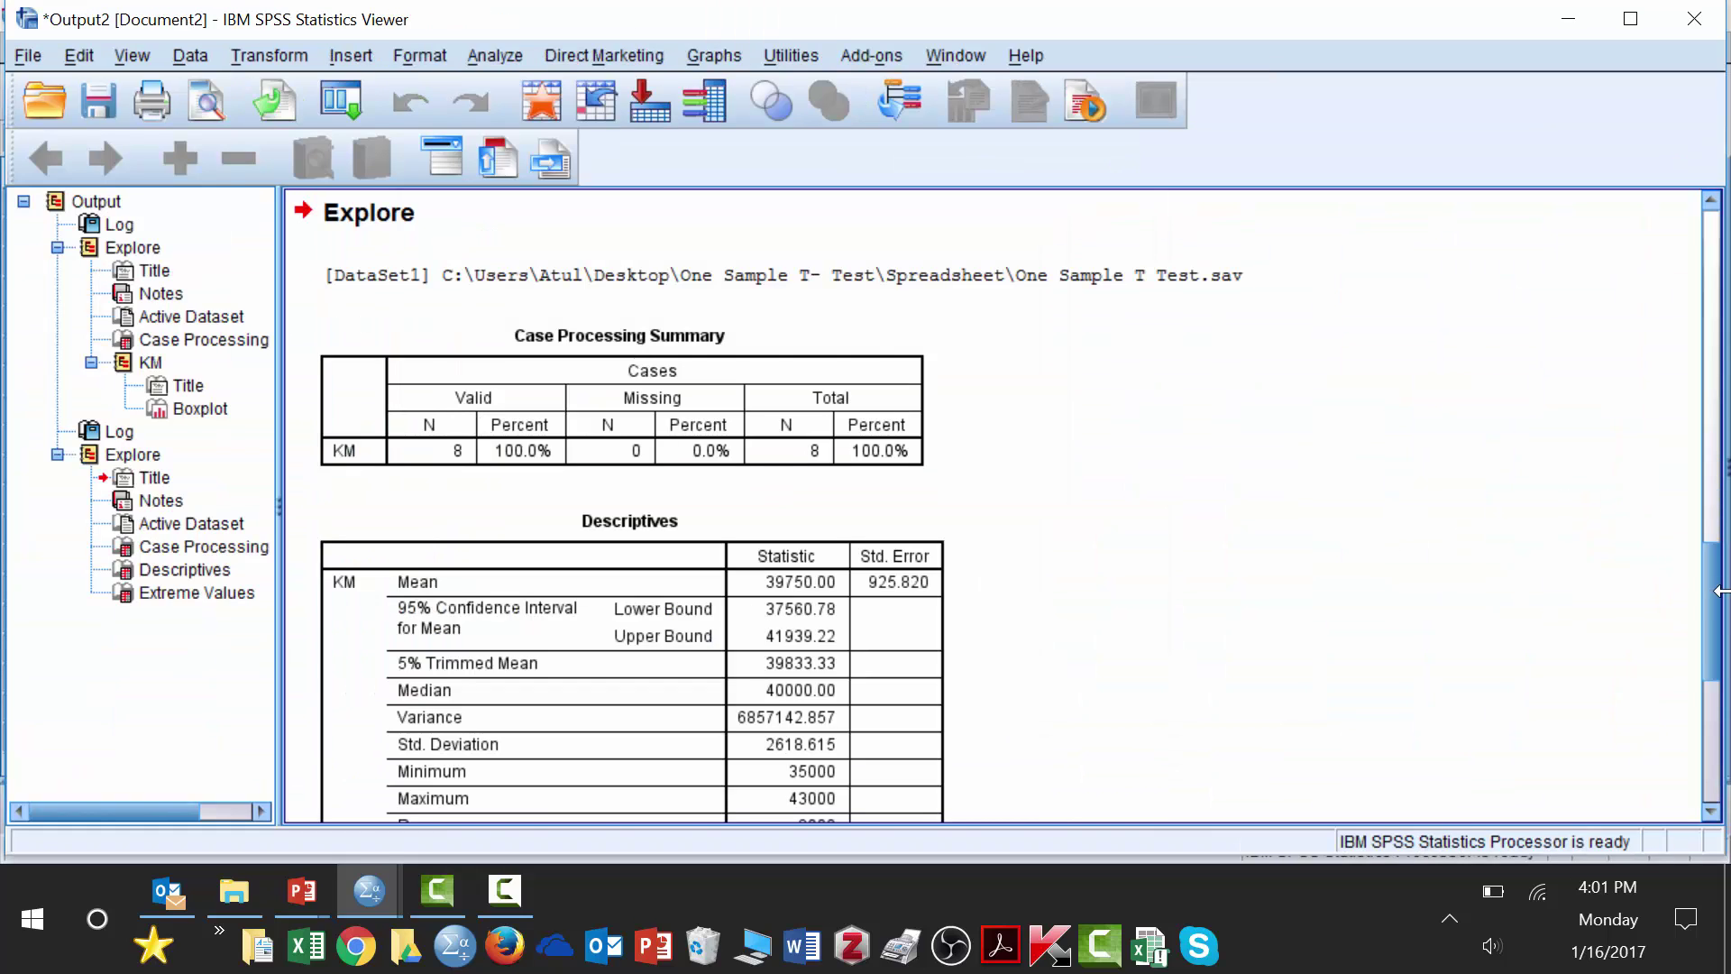
{"action": "left_click_drag", "start_coordinate": [1721, 606], "coordinate": [1721, 702]}
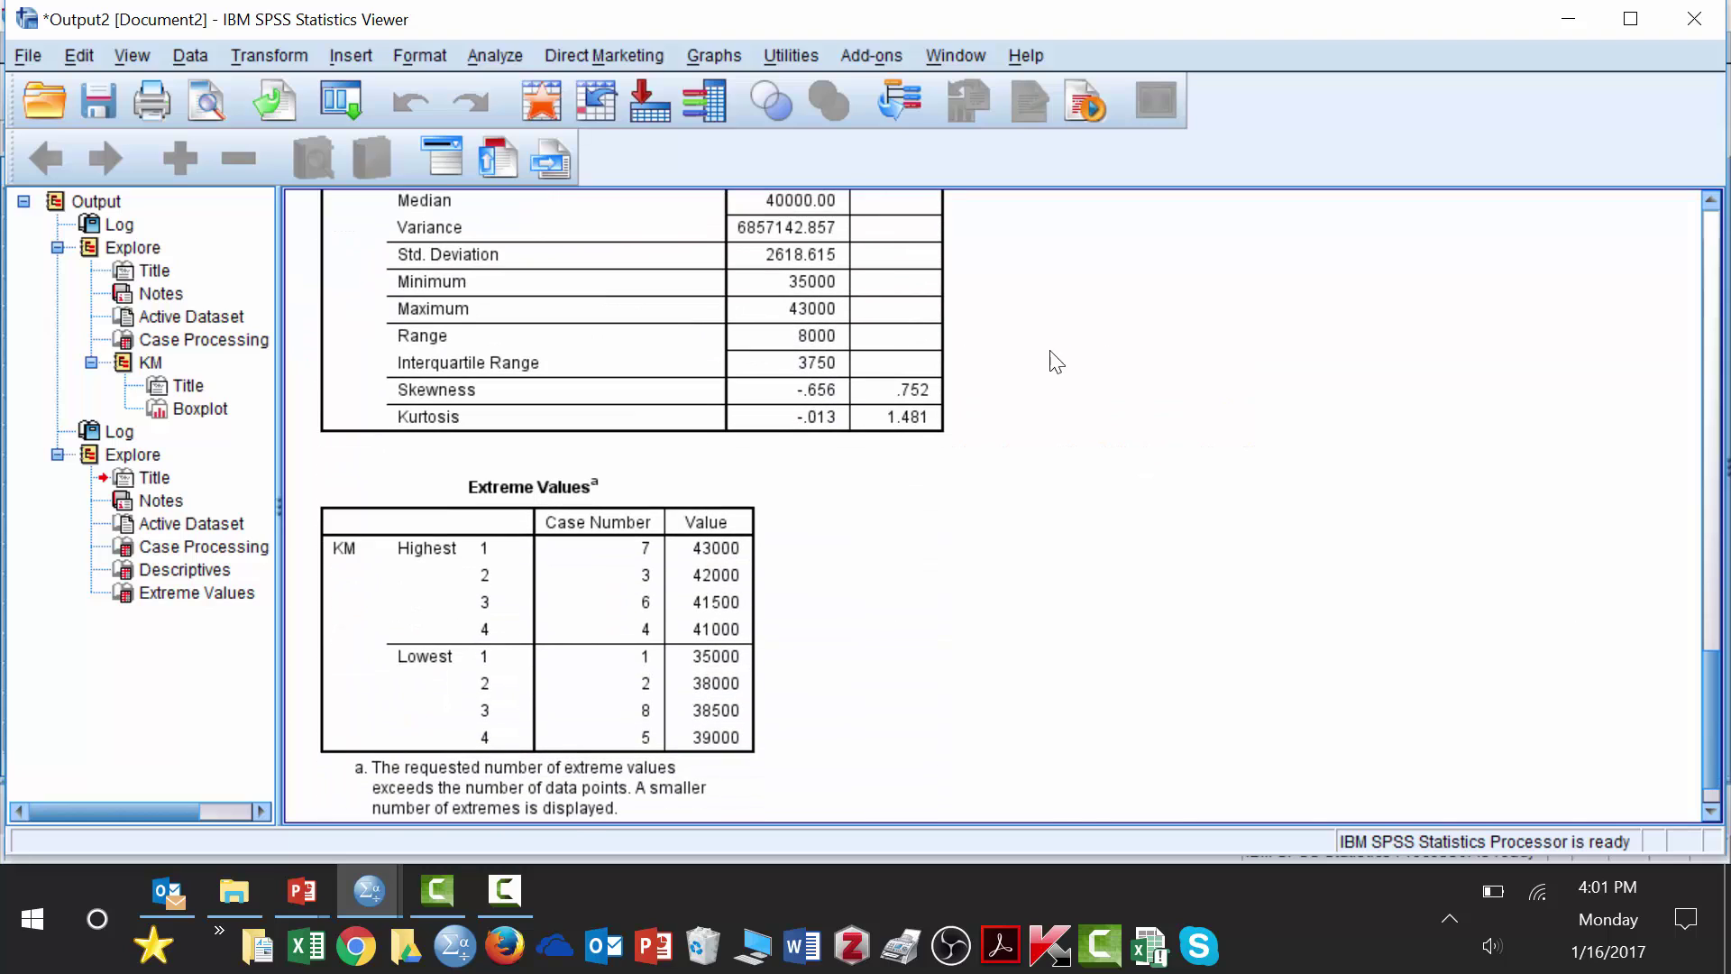
Rerun Explore on KM with both statistics and plots displayed, and bring up the Tests of Normality table
{"action": "left_click", "coordinate": [337, 105]}
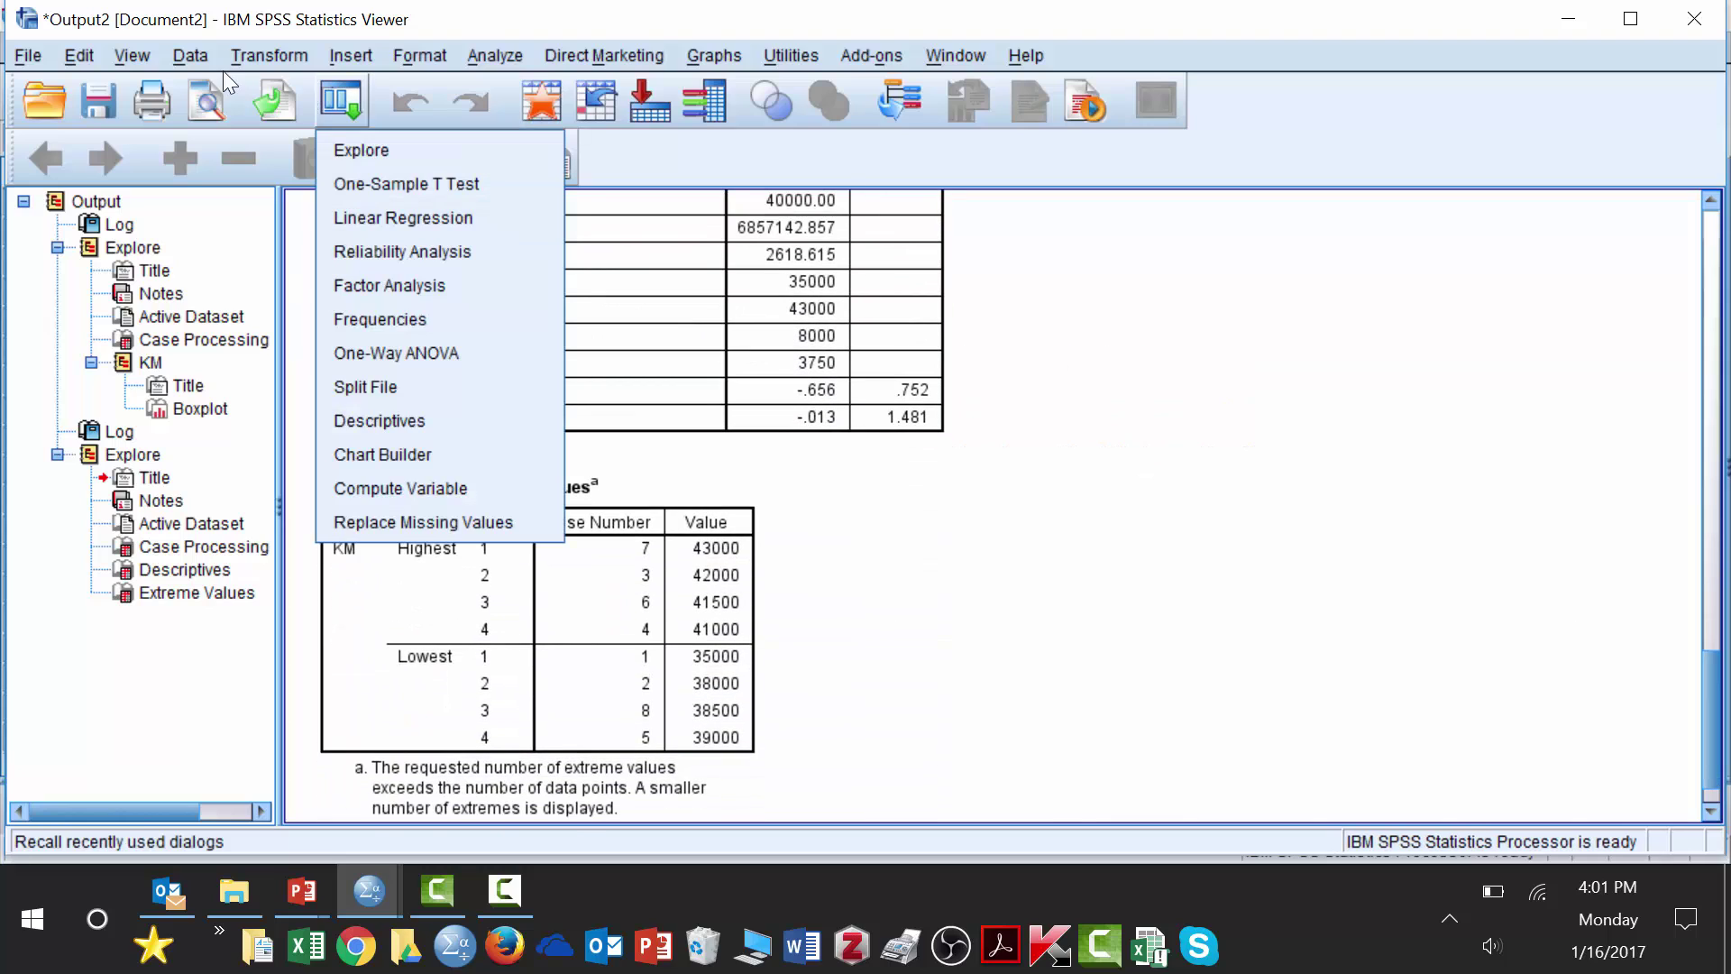
{"action": "left_click", "coordinate": [352, 149]}
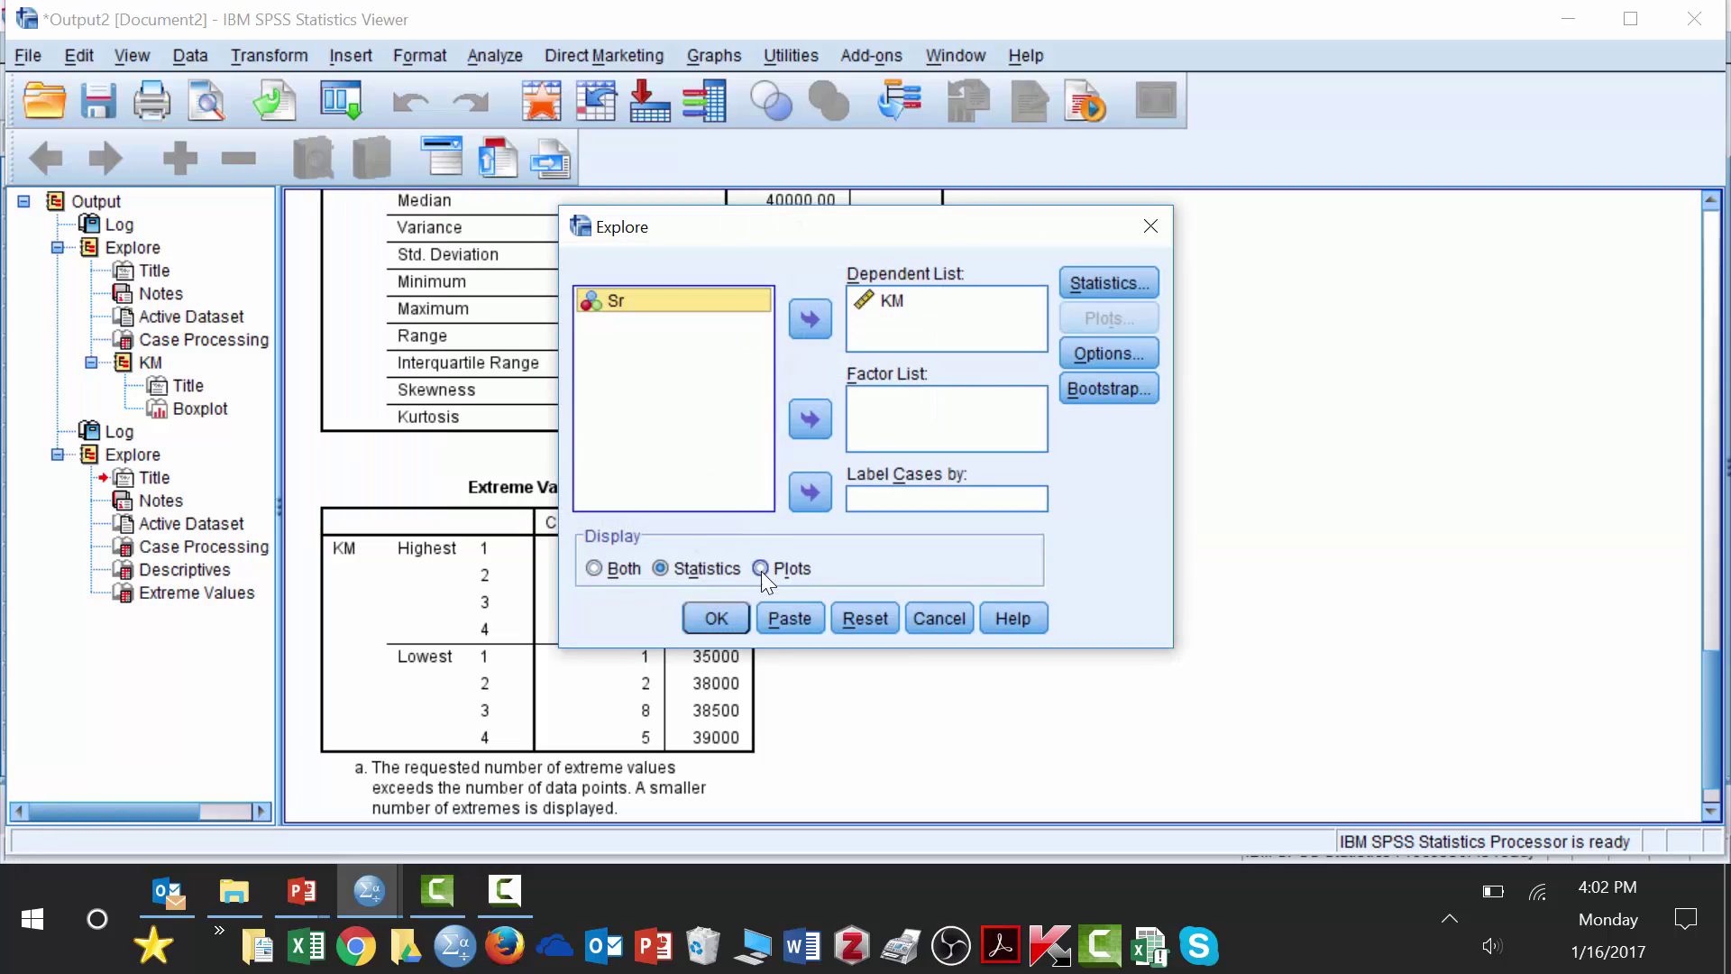
{"action": "left_click", "coordinate": [608, 571]}
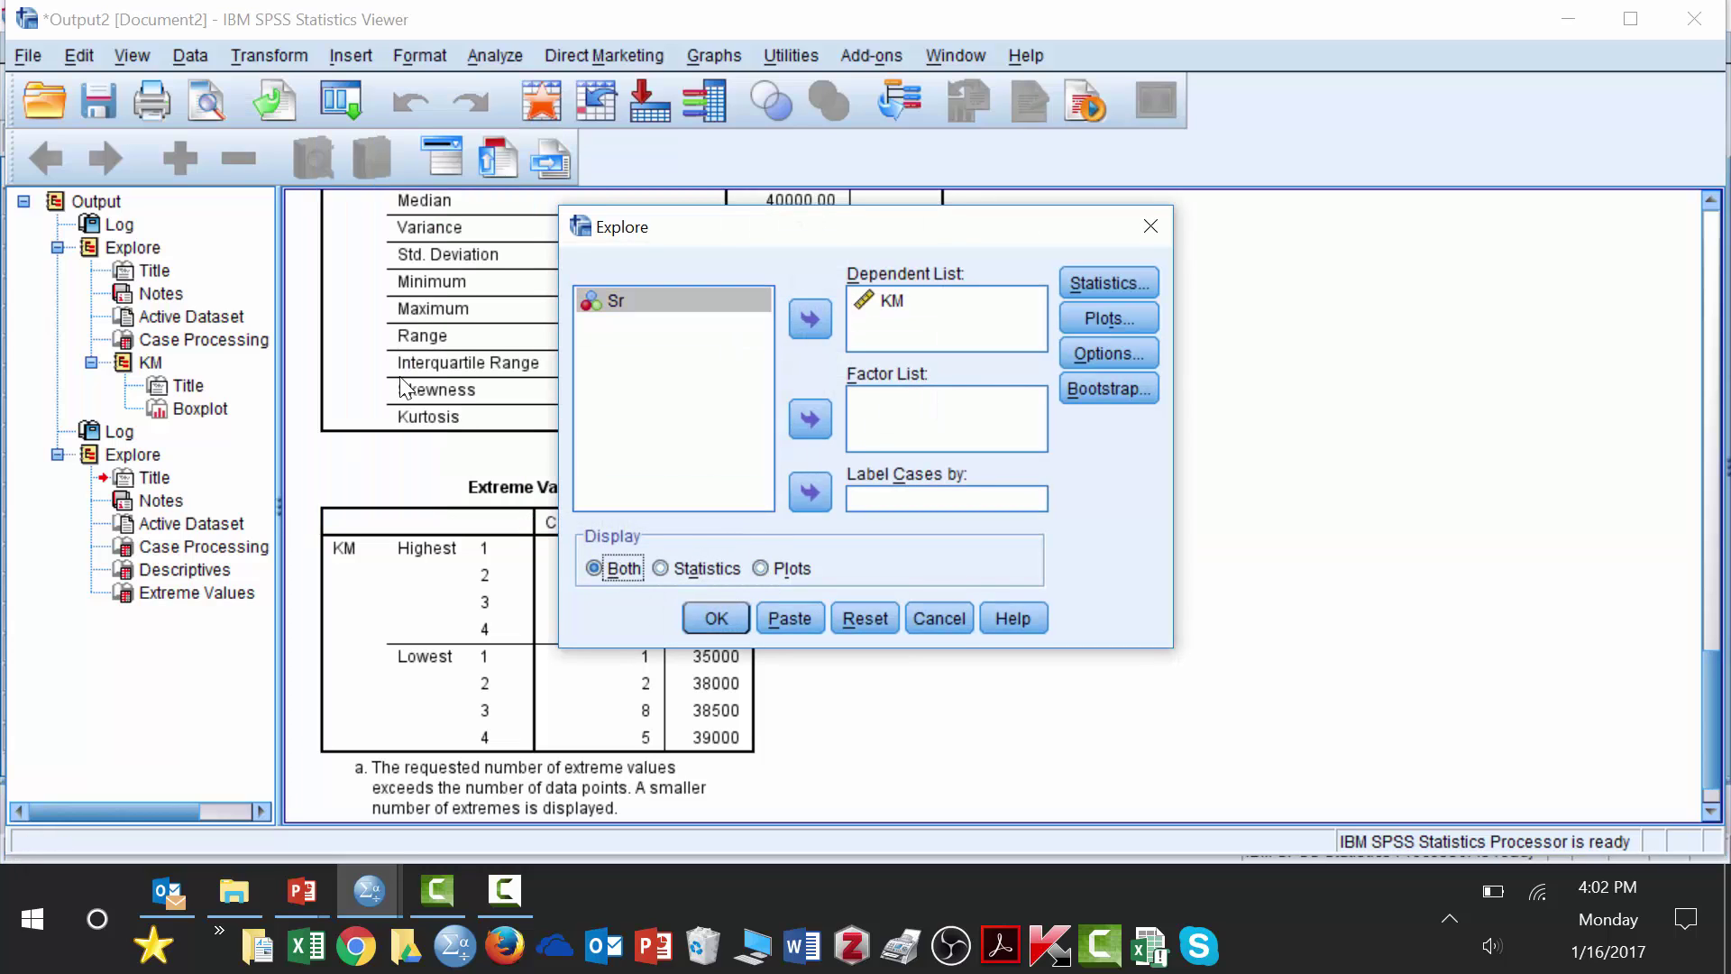
{"action": "left_click", "coordinate": [1109, 318]}
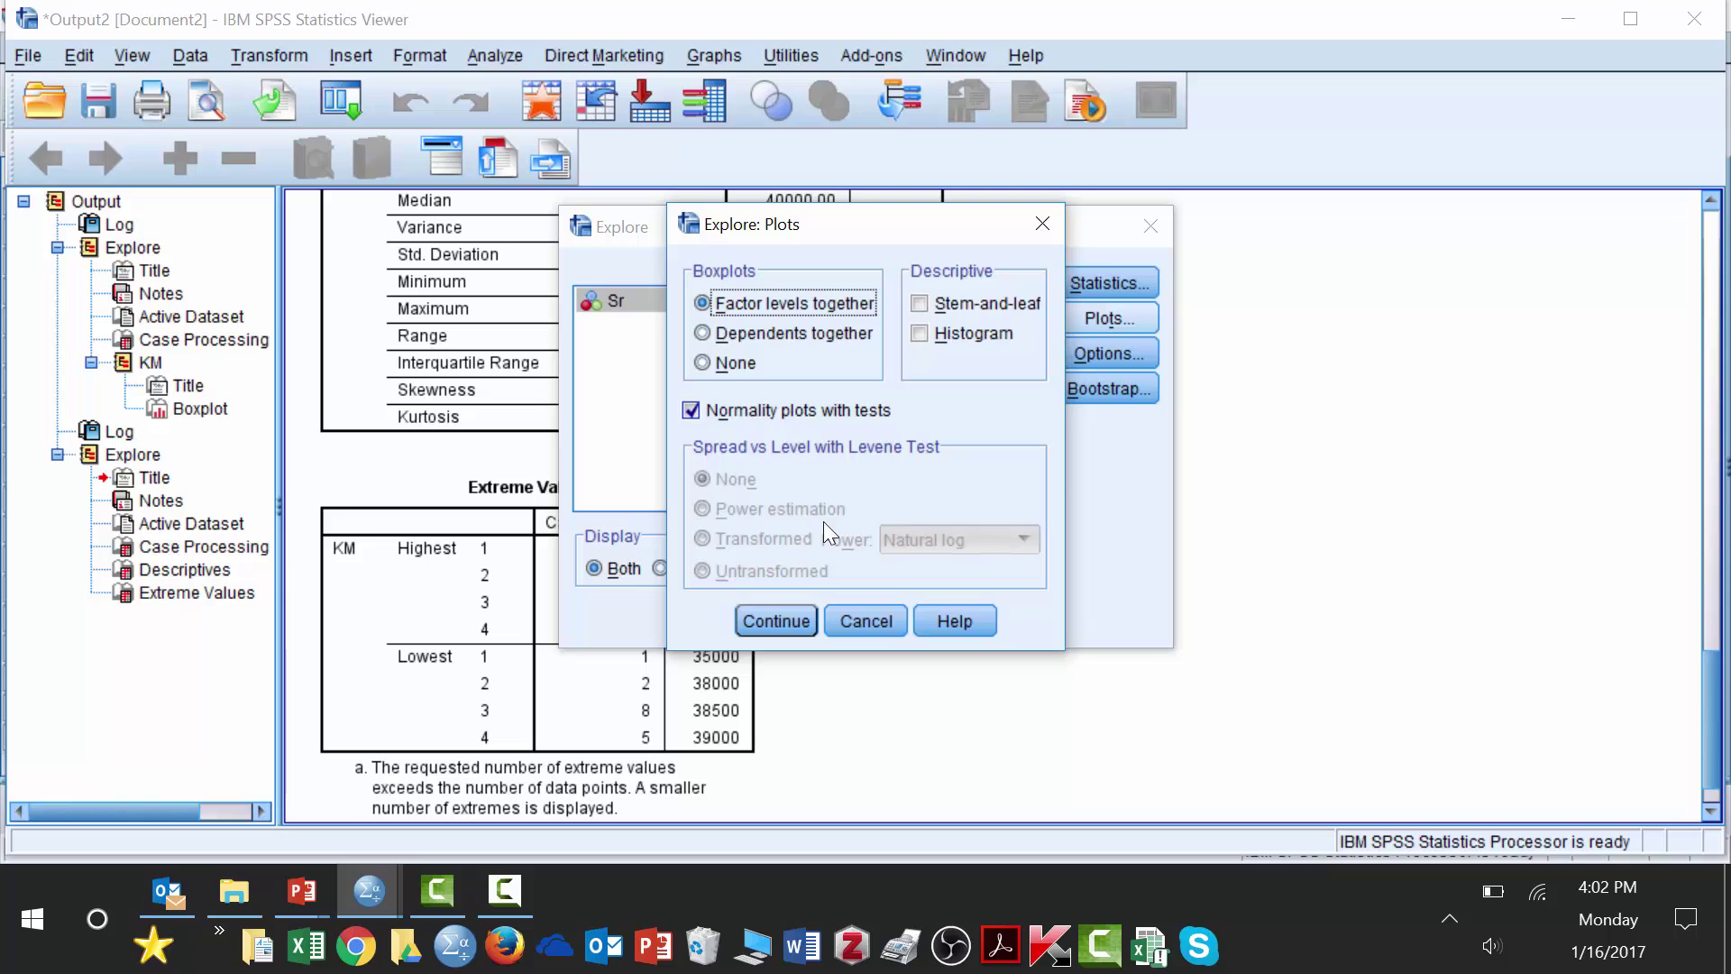
{"action": "left_click", "coordinate": [777, 619]}
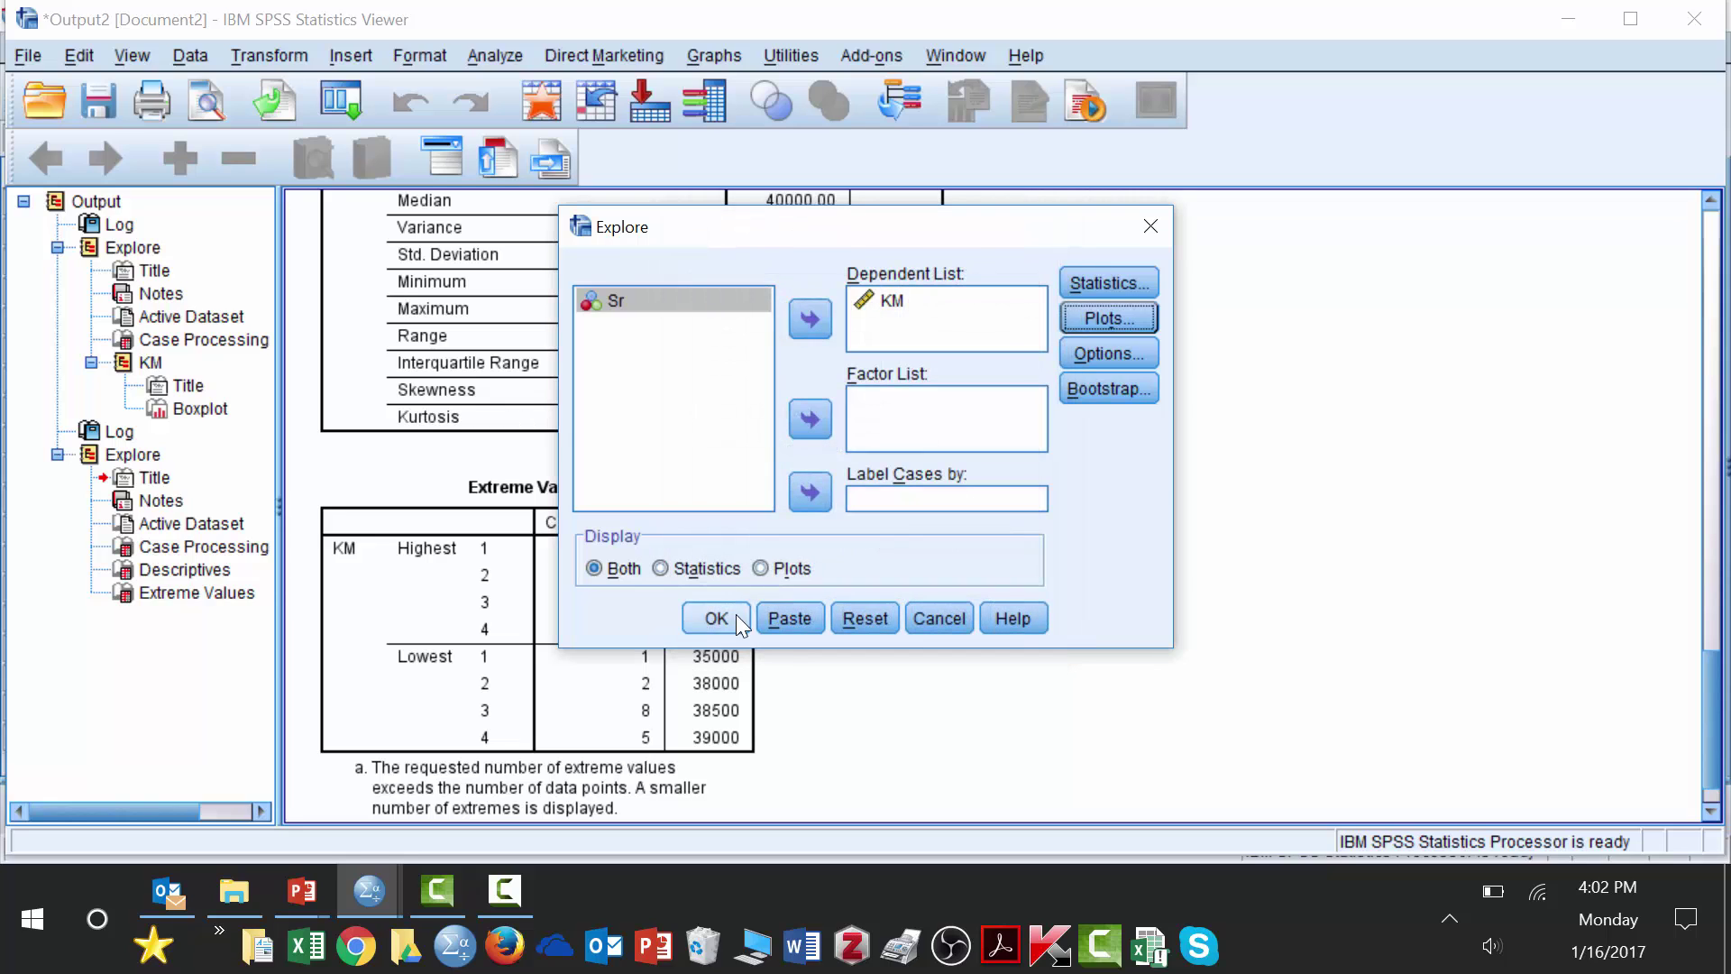
{"action": "left_click", "coordinate": [736, 615]}
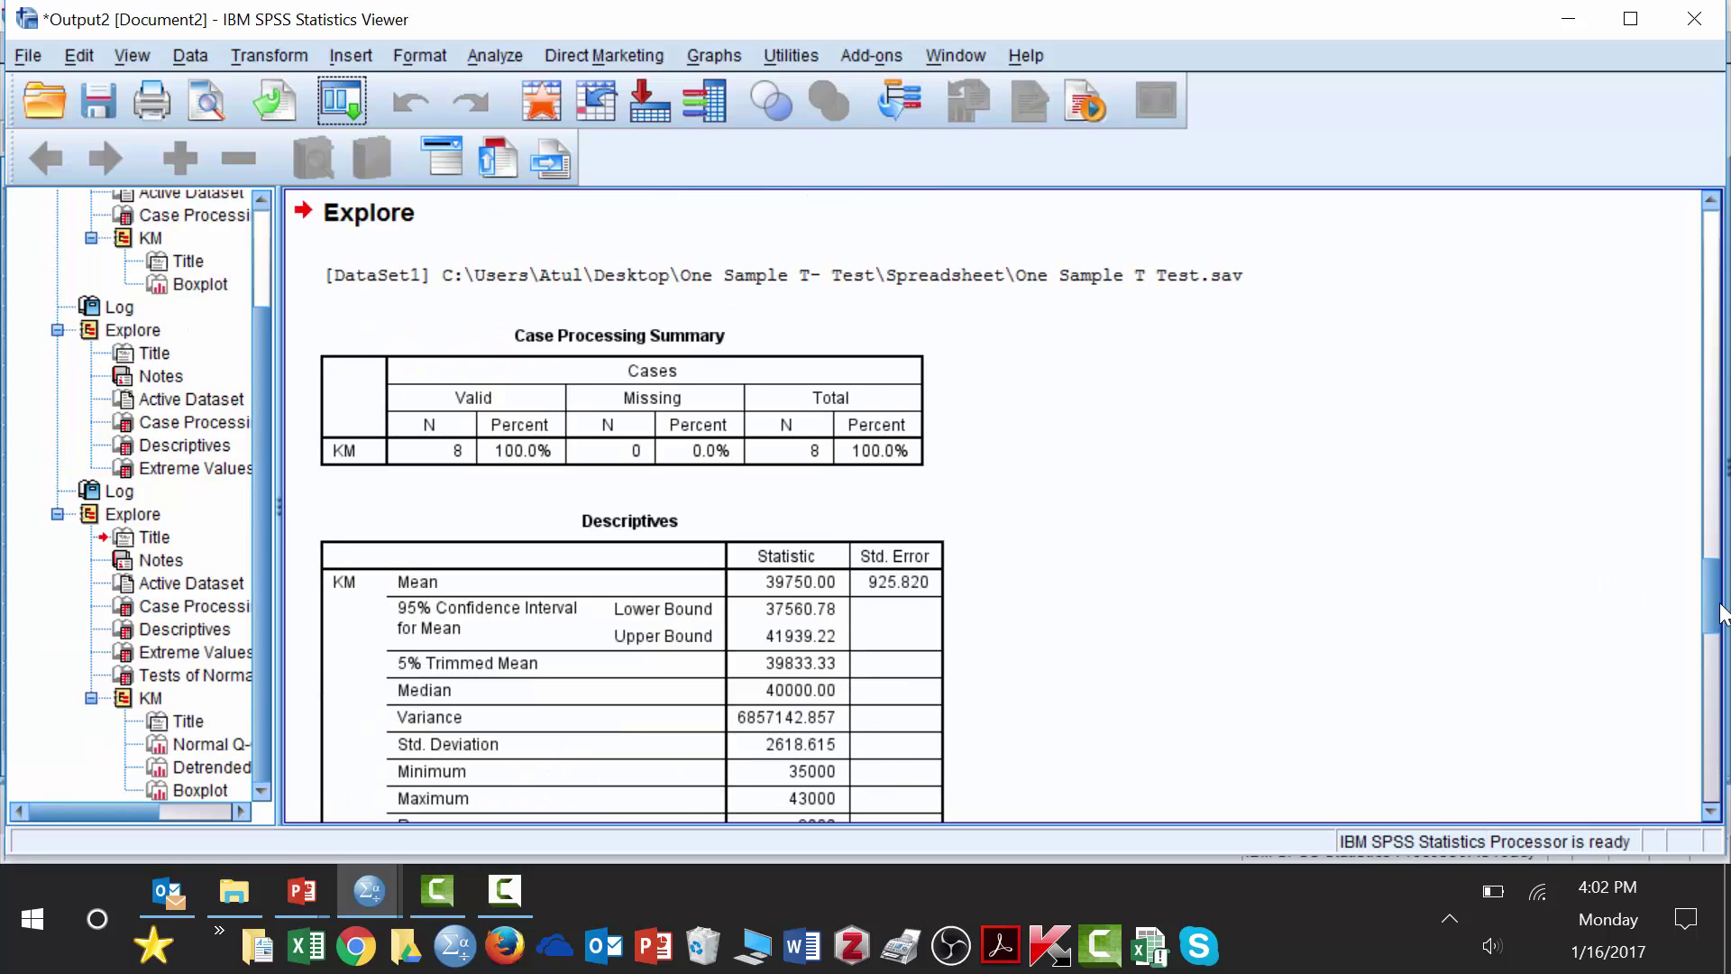
{"action": "left_click_drag", "start_coordinate": [1713, 613], "coordinate": [1712, 724]}
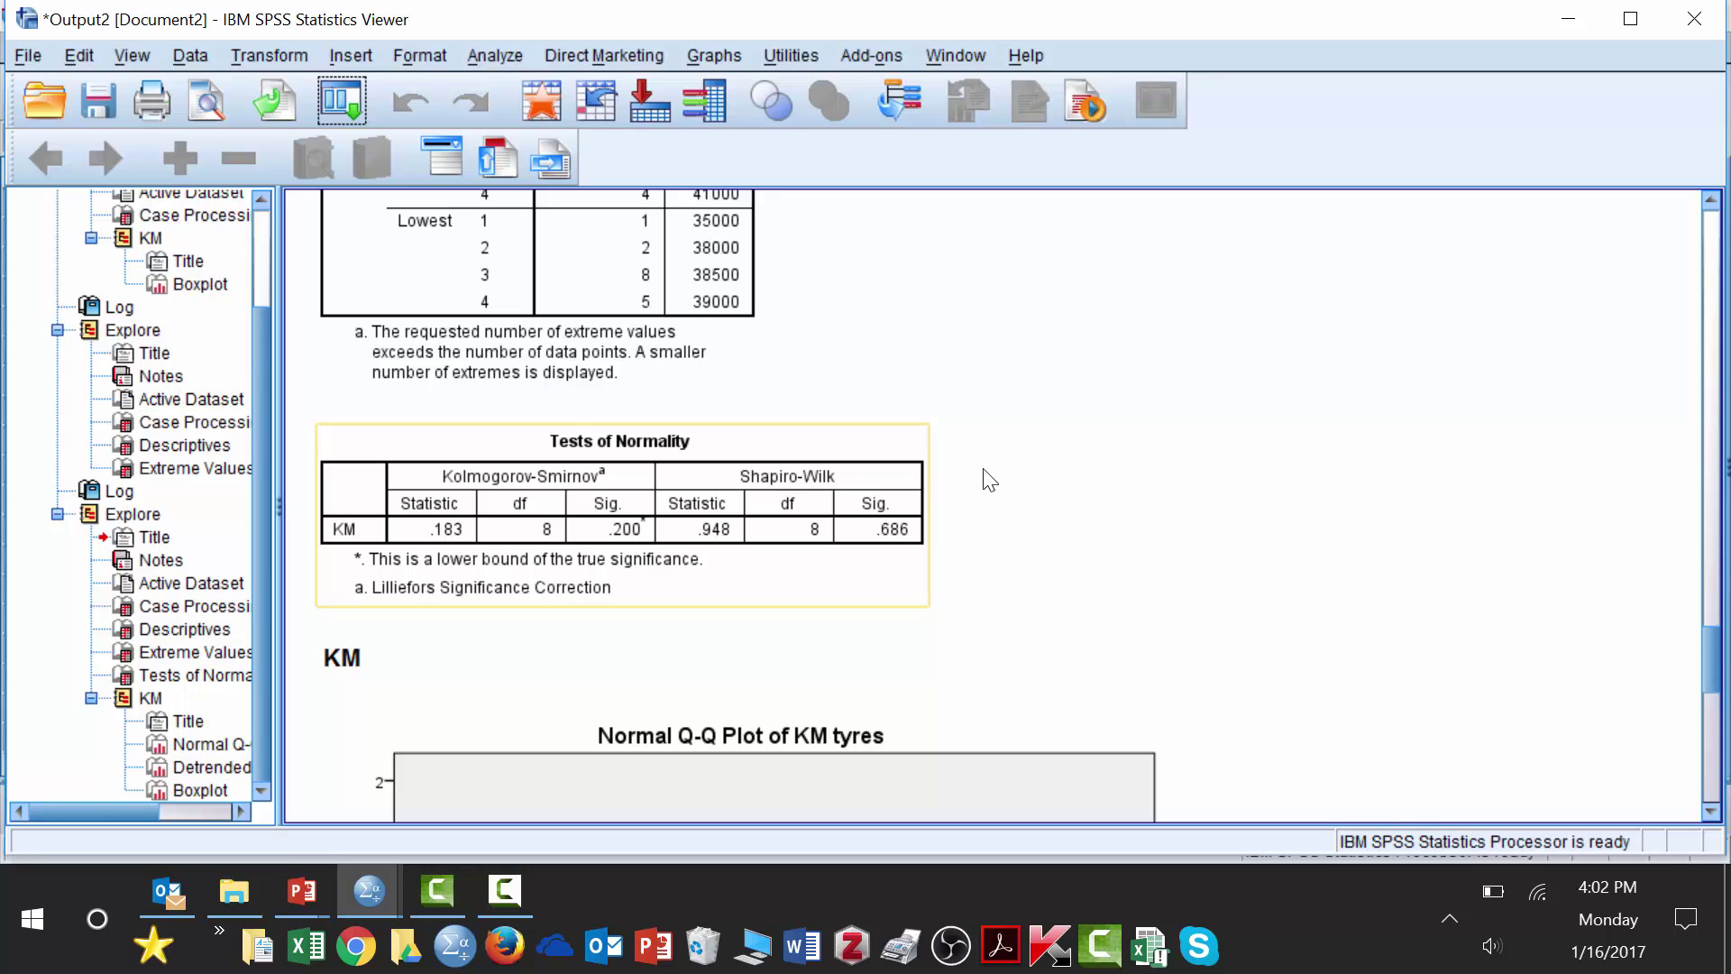
Repeat the Explore run with its current settings and select the Tests of Normality table in the new output
{"action": "left_click", "coordinate": [355, 106]}
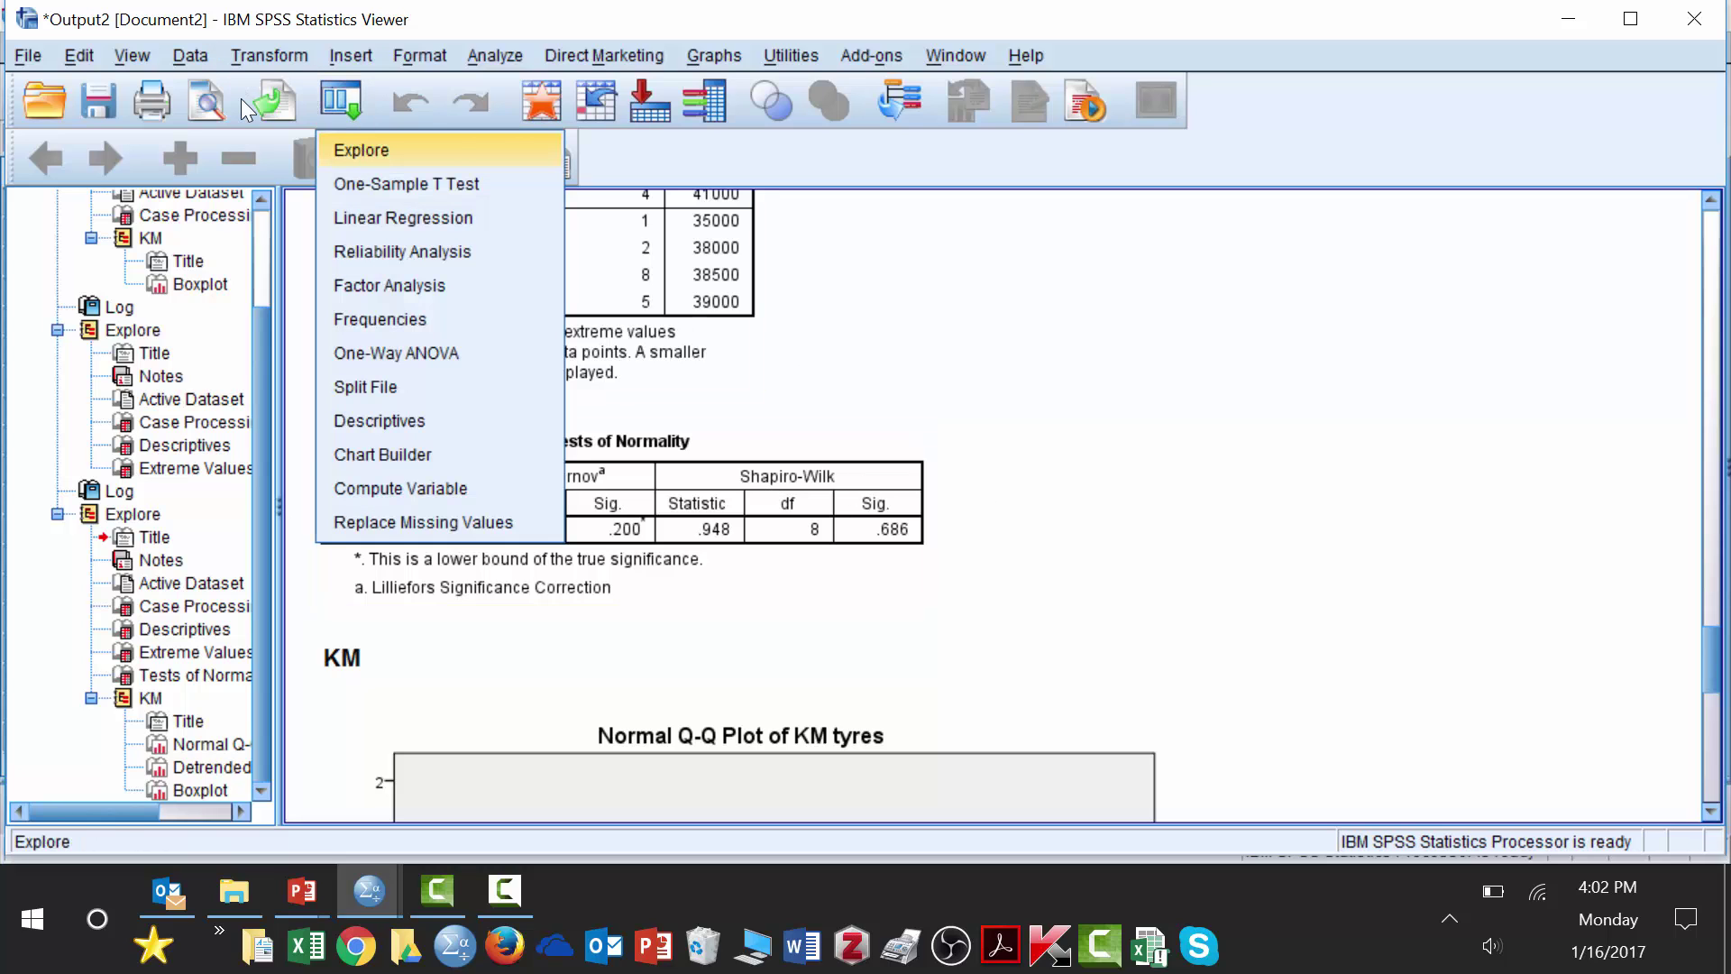
{"action": "left_click", "coordinate": [361, 147]}
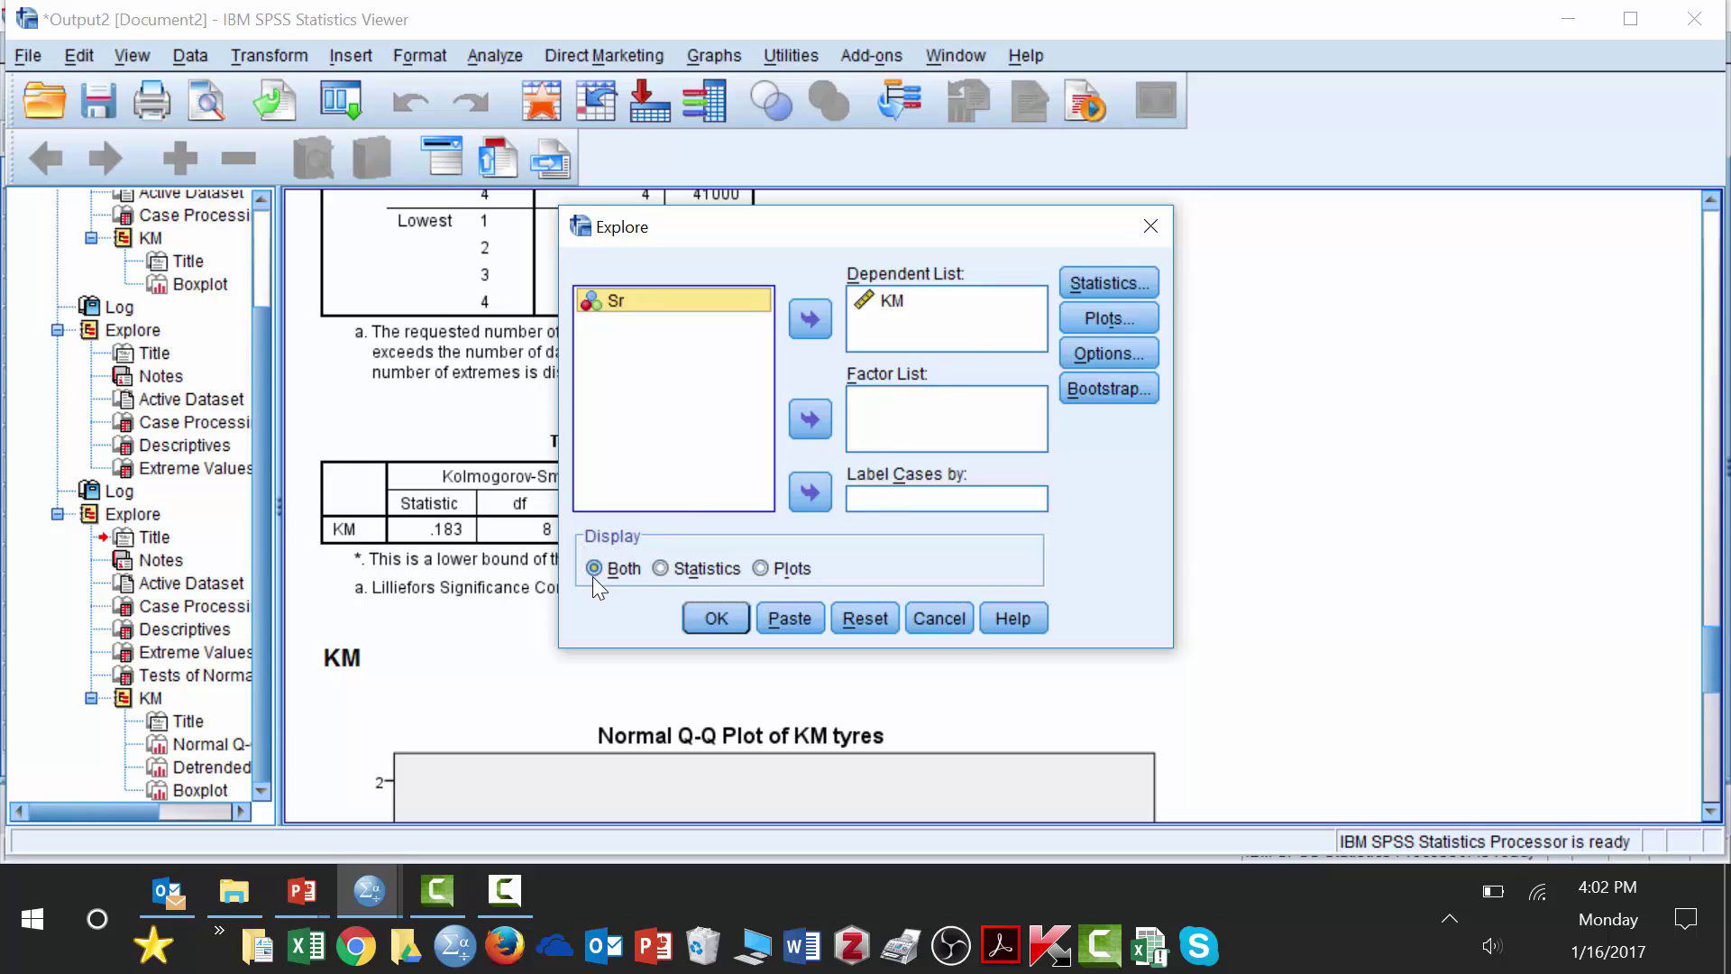
{"action": "left_click", "coordinate": [716, 619]}
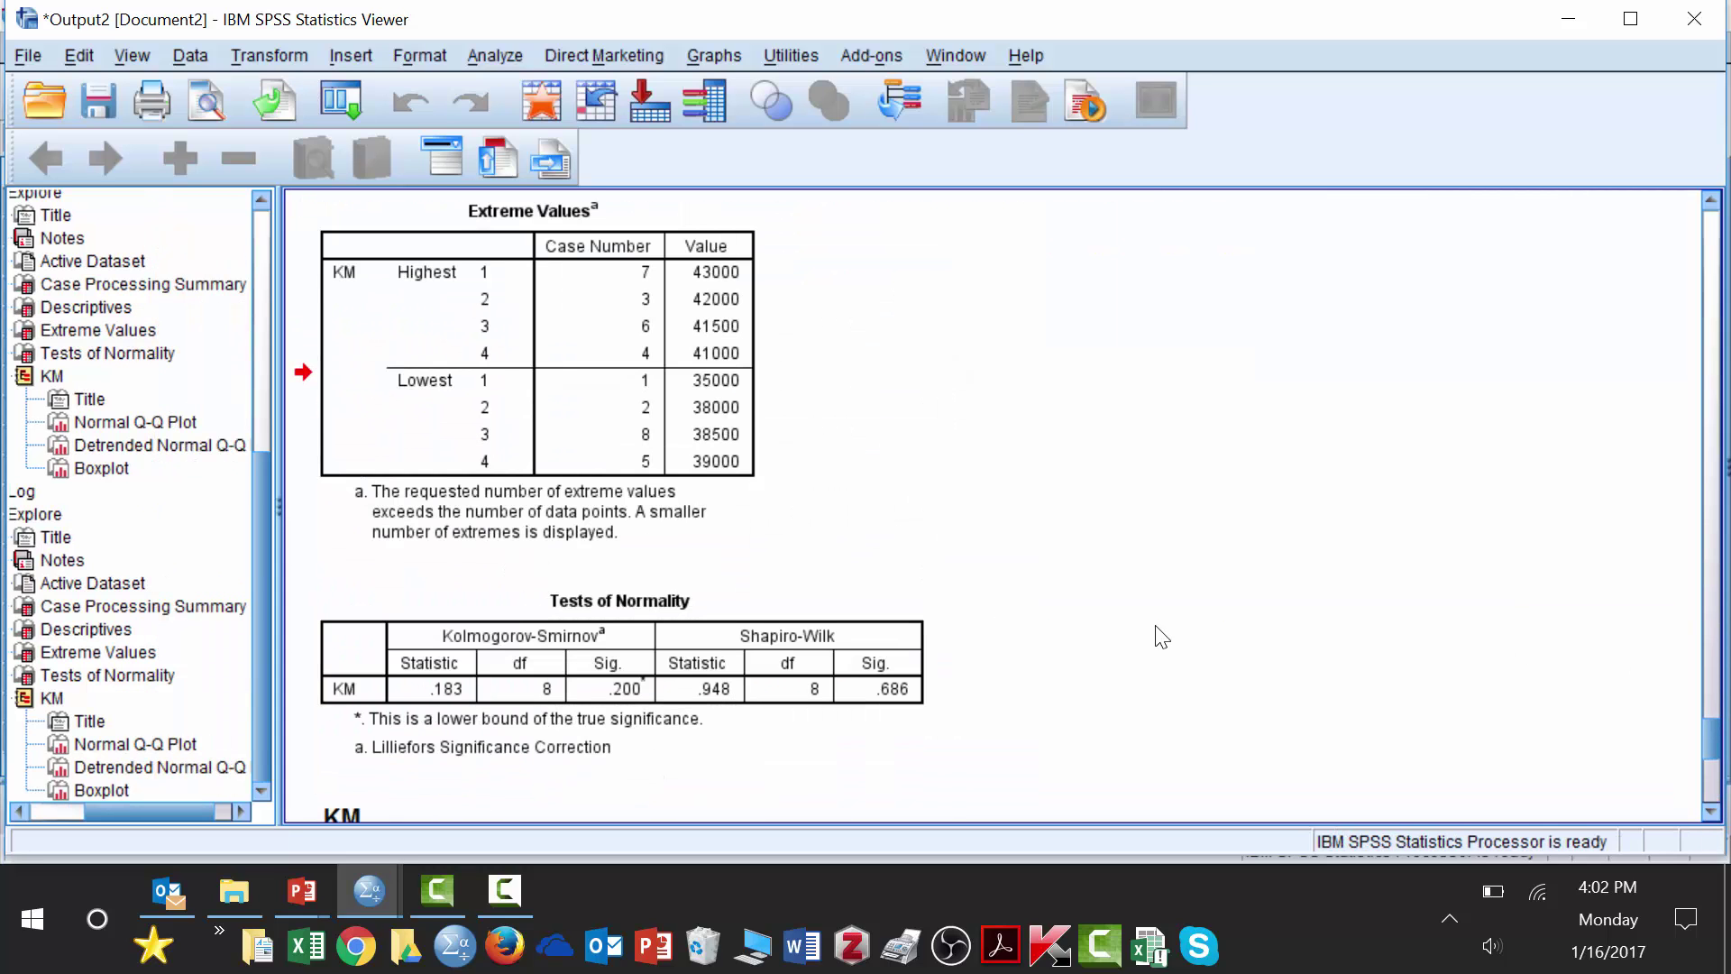
{"action": "left_click", "coordinate": [649, 683]}
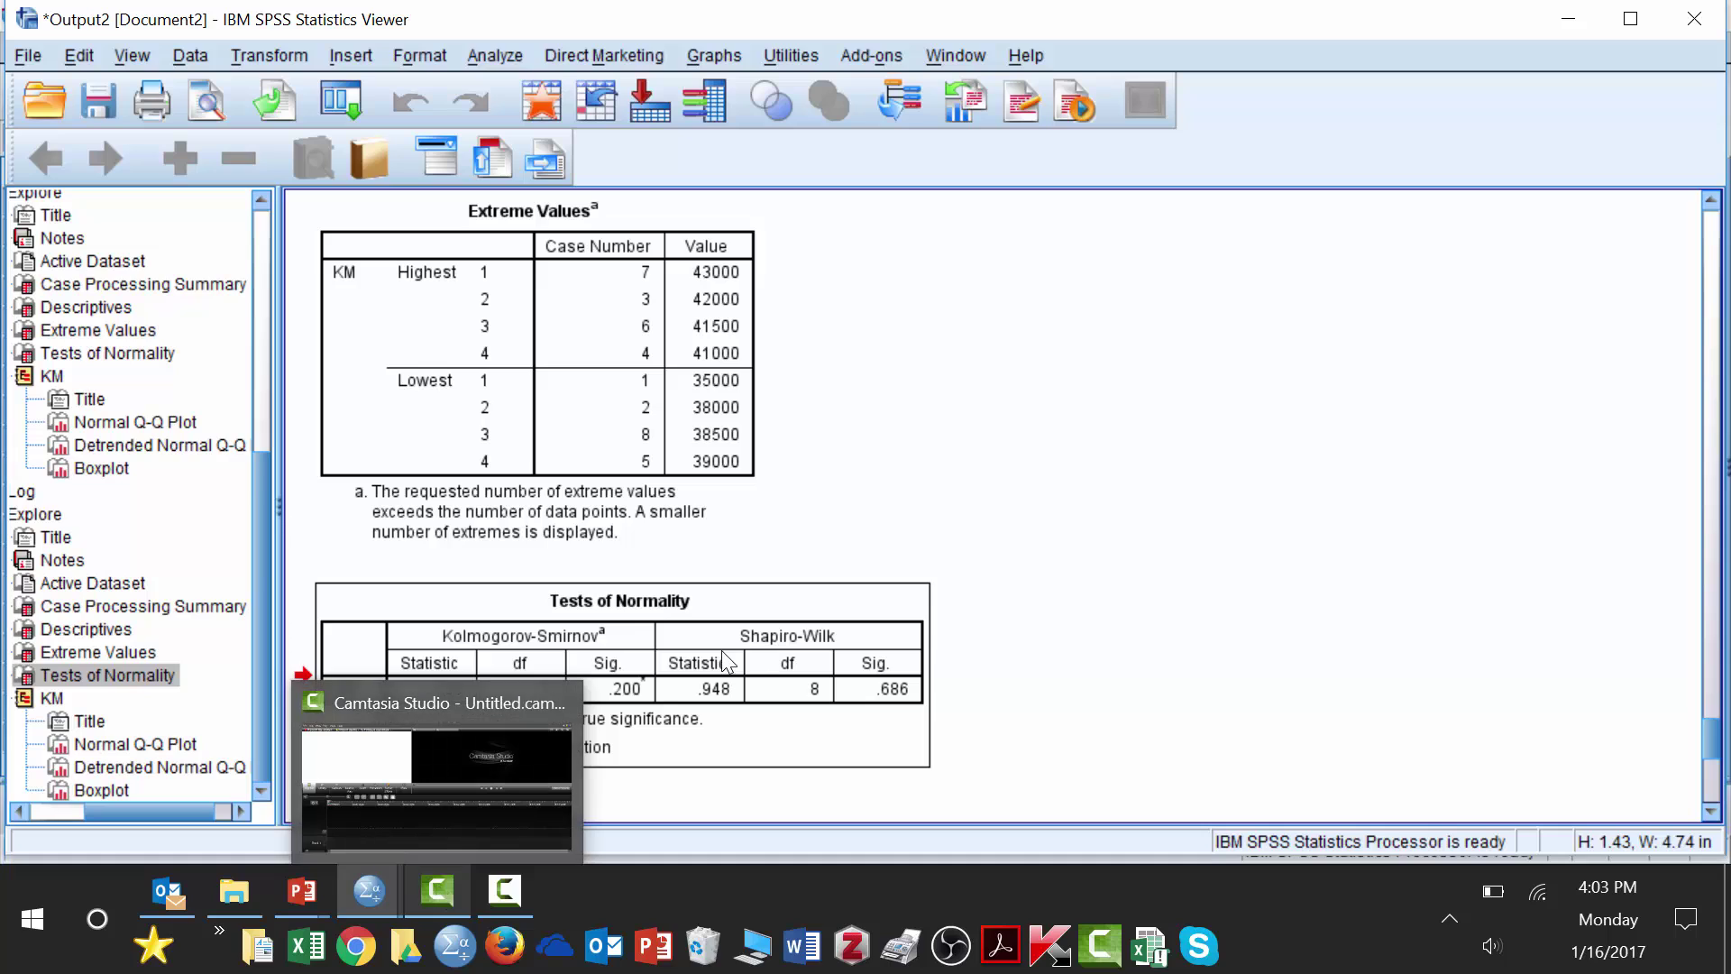
Switch to the PowerPoint slide show, review the slides from Assumptions through Formula to SPSS Output, and end the show
{"action": "mouse_move", "coordinate": [301, 887]}
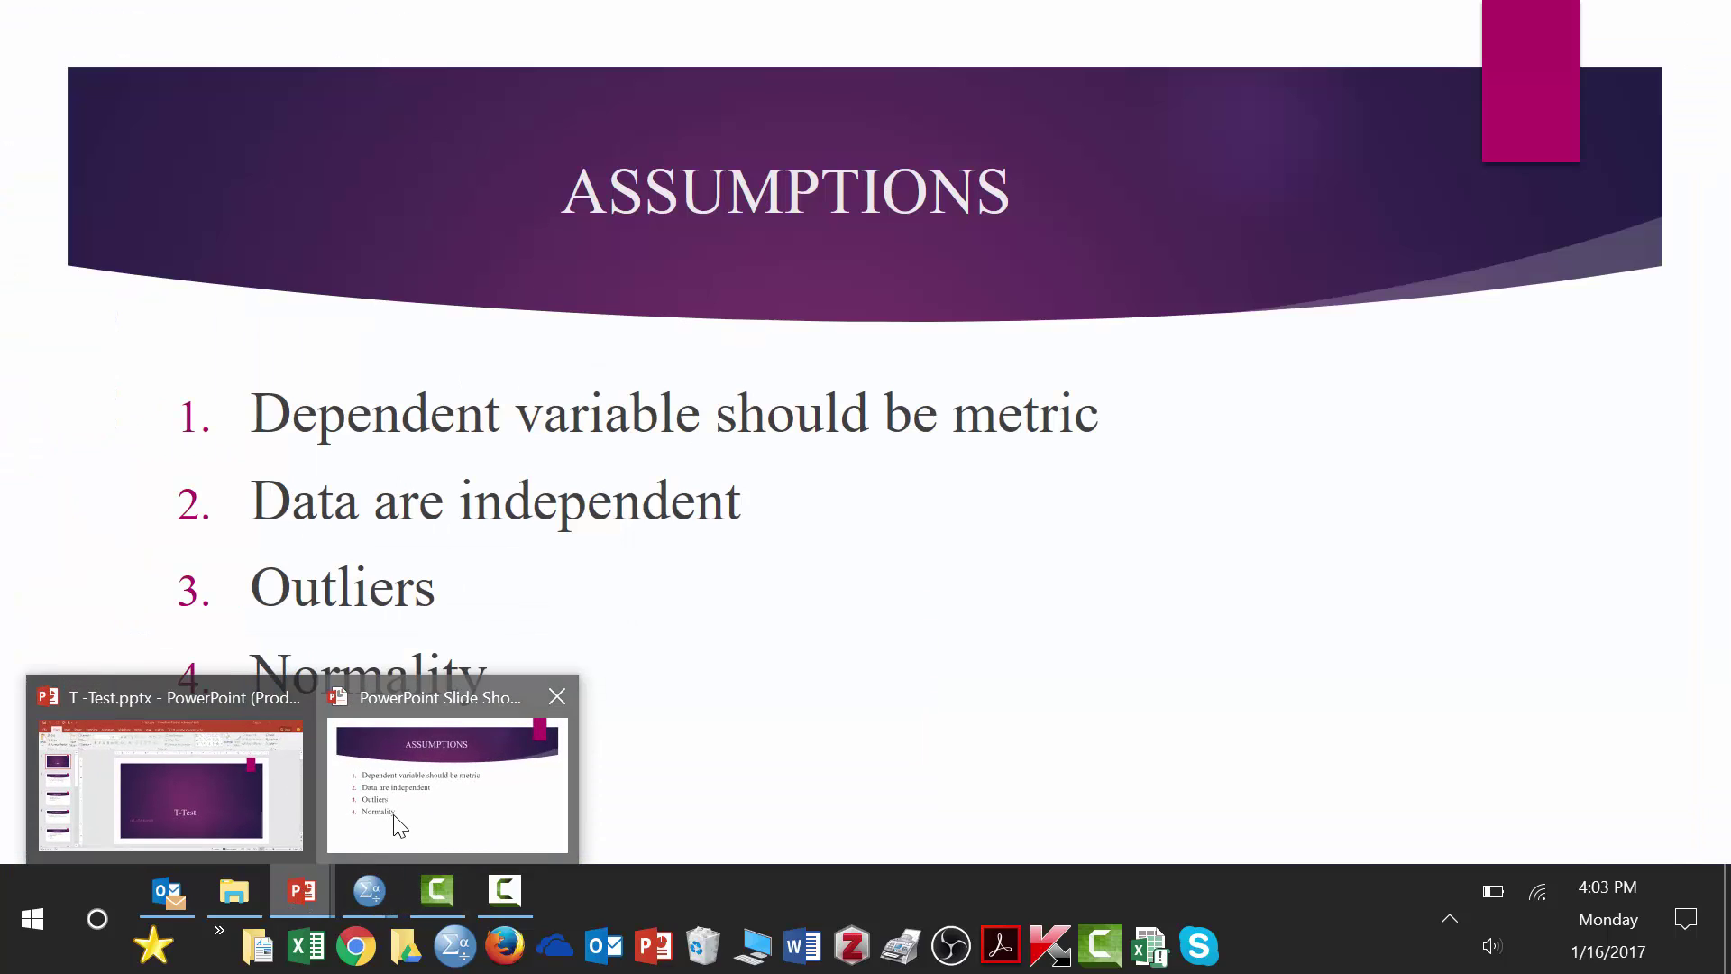
{"action": "left_click", "coordinate": [396, 822]}
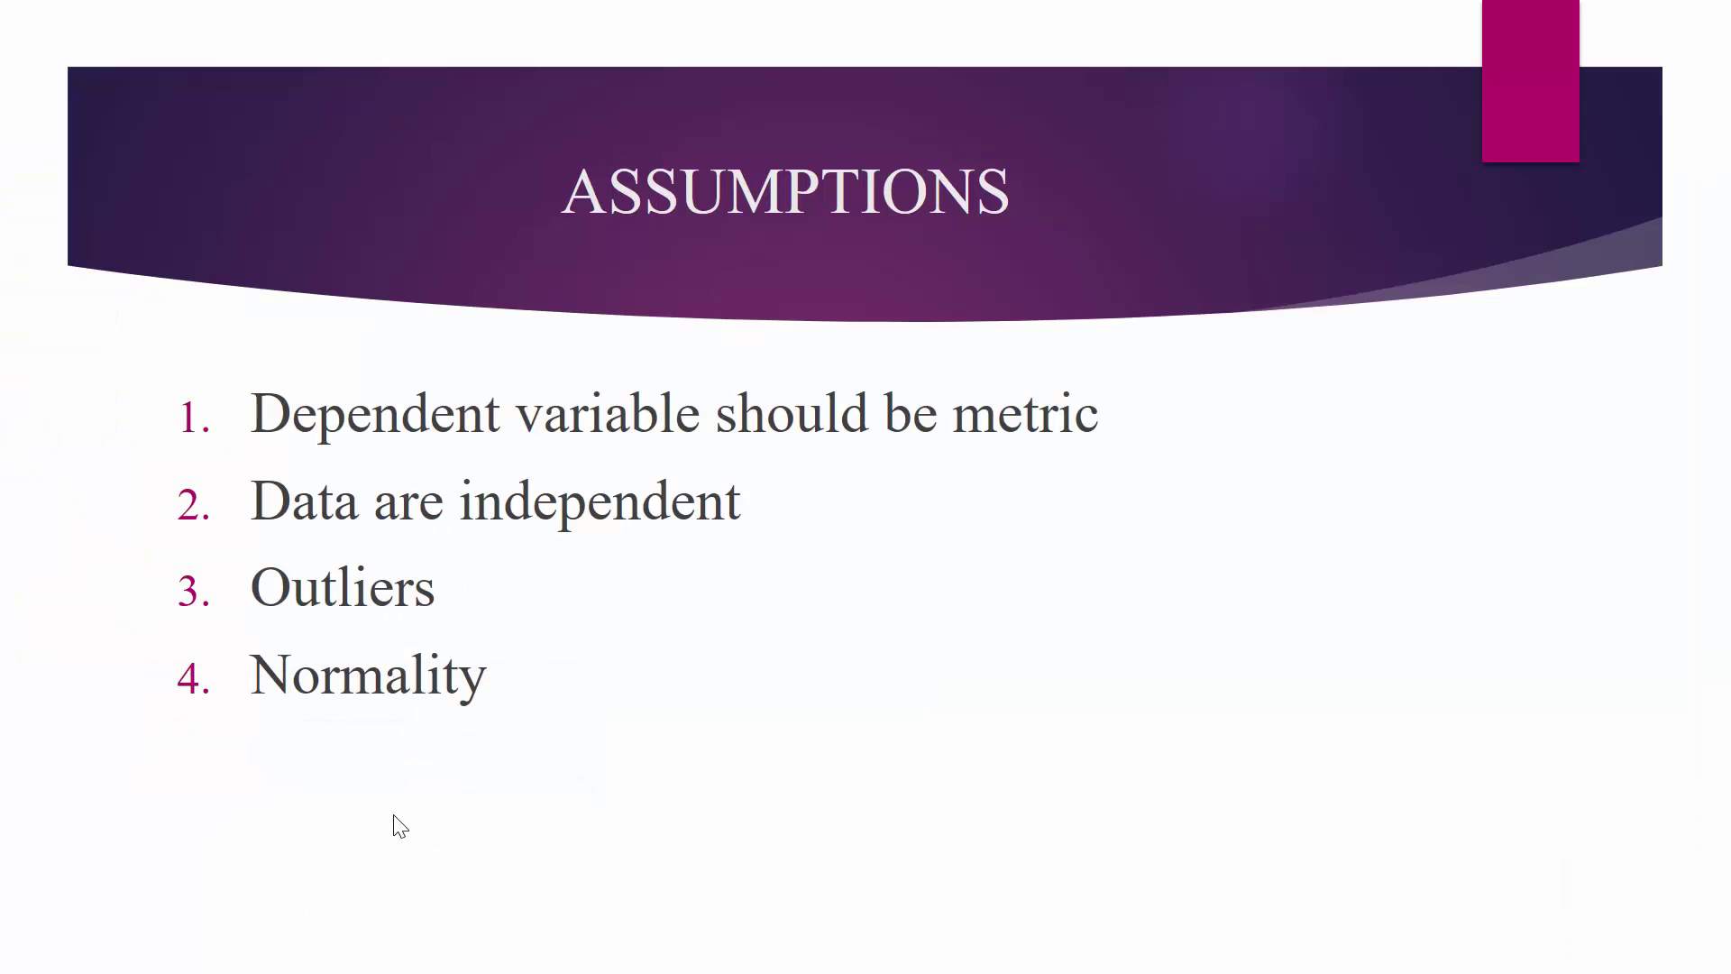
{"action": "left_click", "coordinate": [386, 626]}
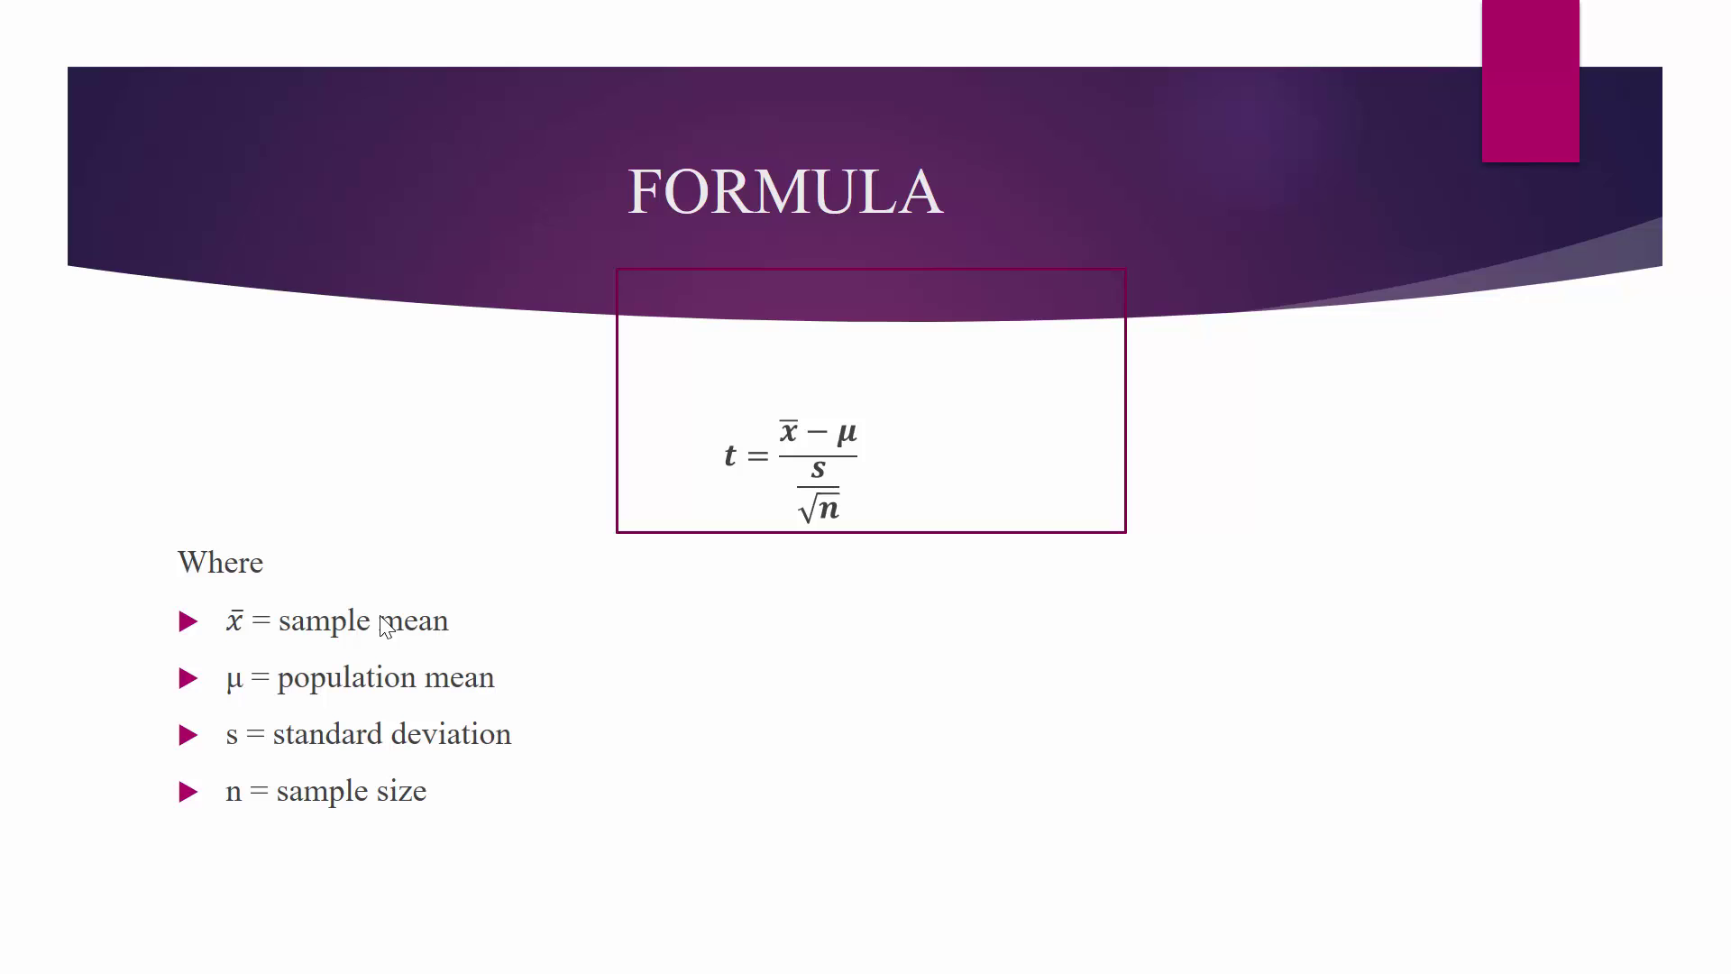
{"action": "left_click", "coordinate": [386, 626]}
{"action": "left_click", "coordinate": [386, 625]}
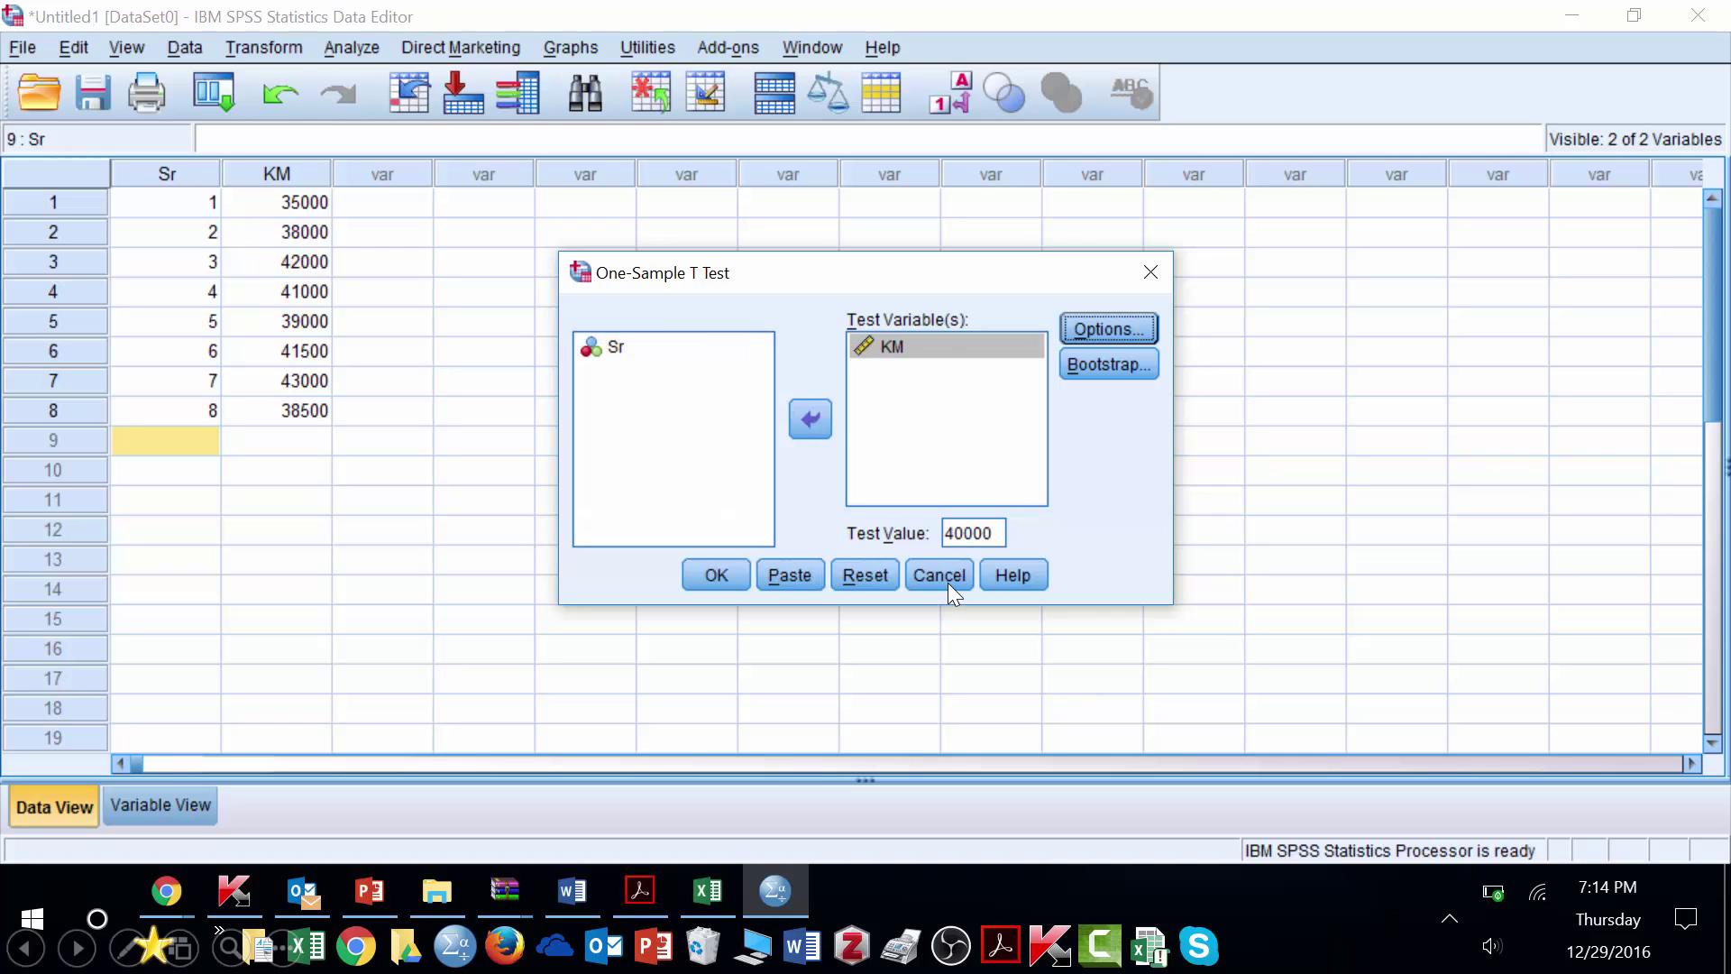
{"action": "left_click", "coordinate": [949, 583]}
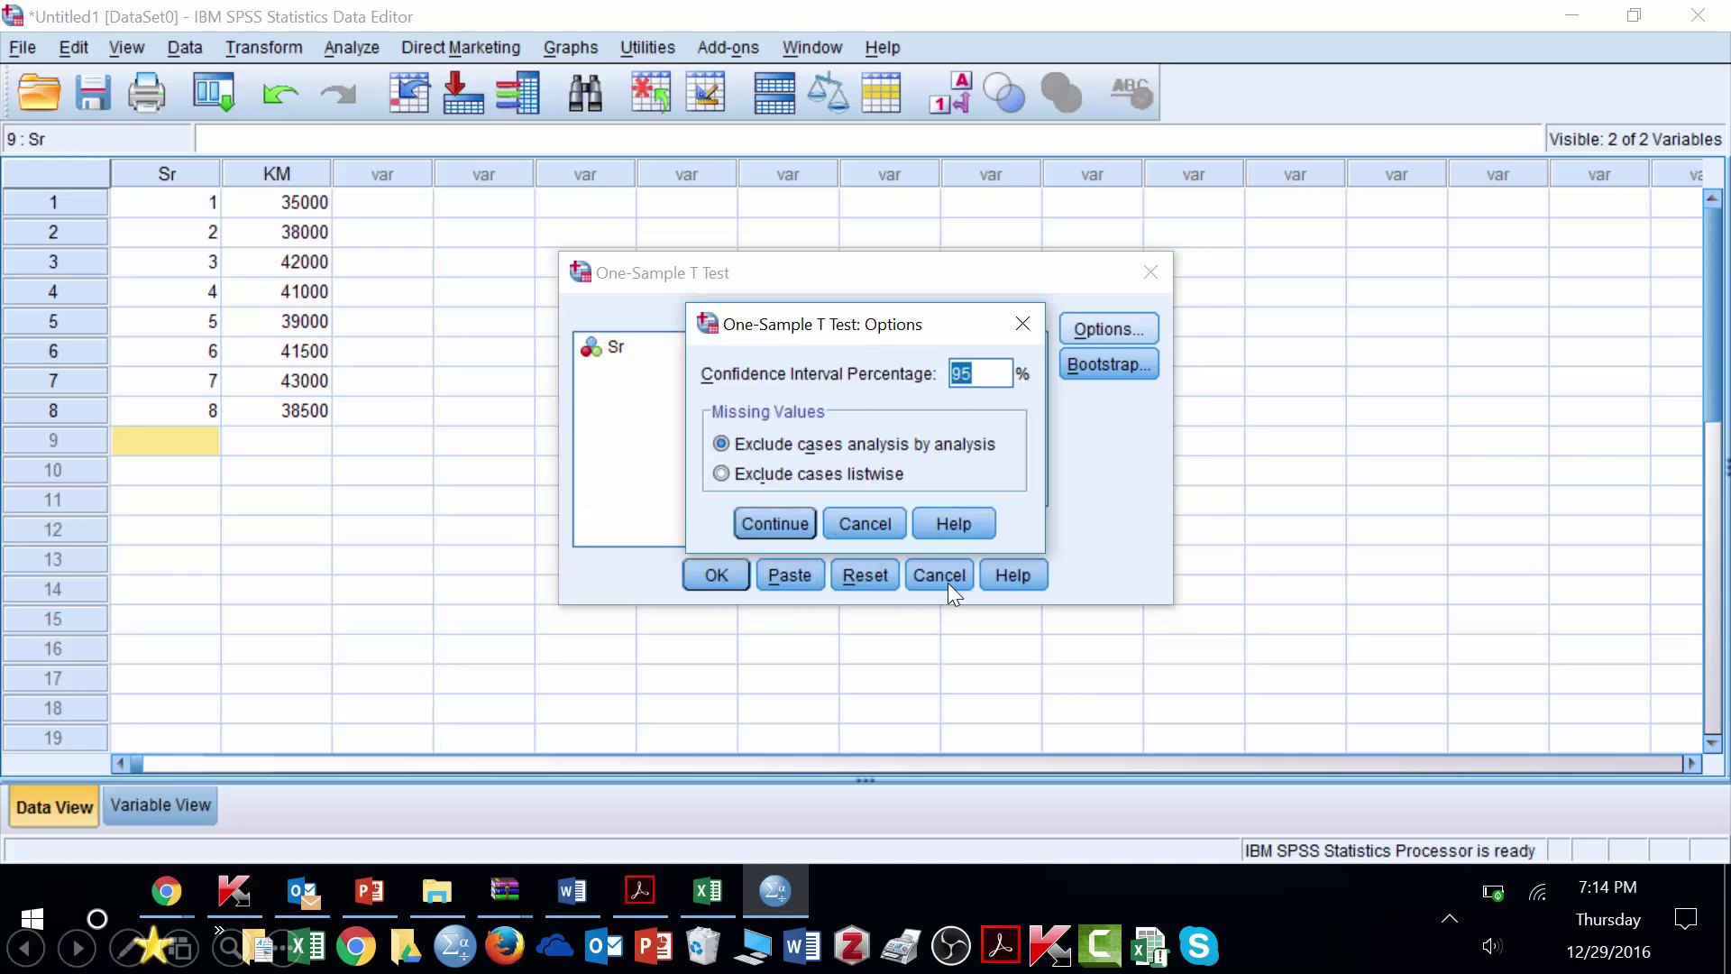
{"action": "left_click", "coordinate": [865, 521]}
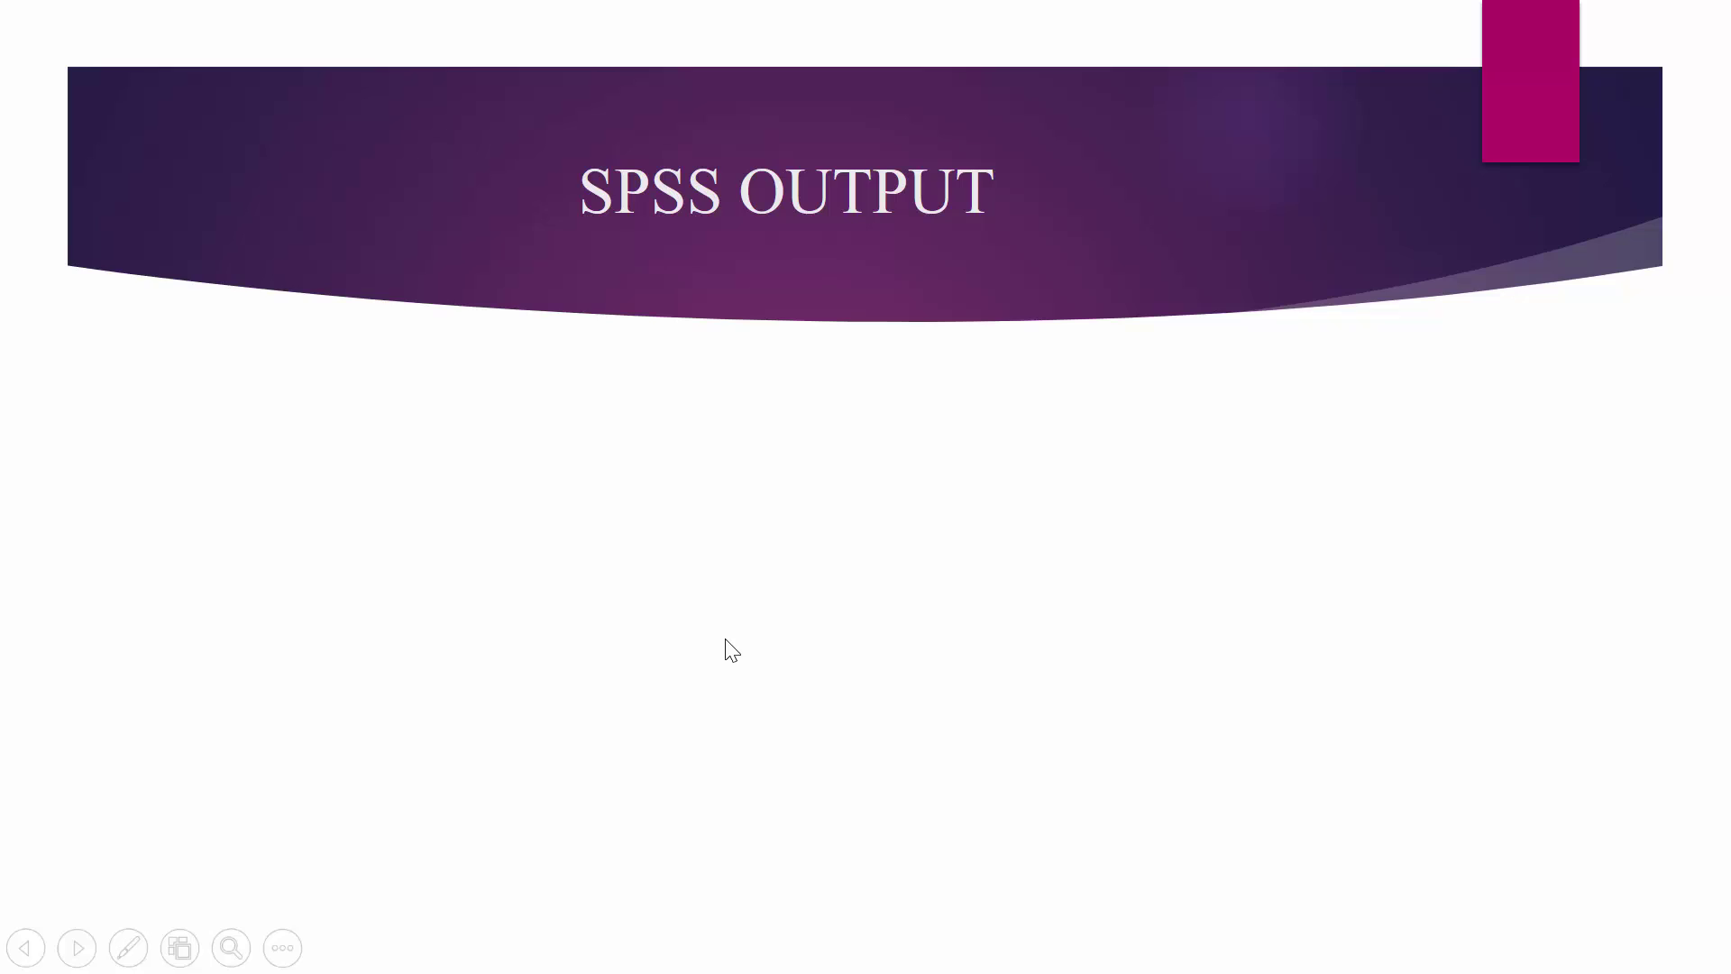
{"action": "key", "text": "Escape"}
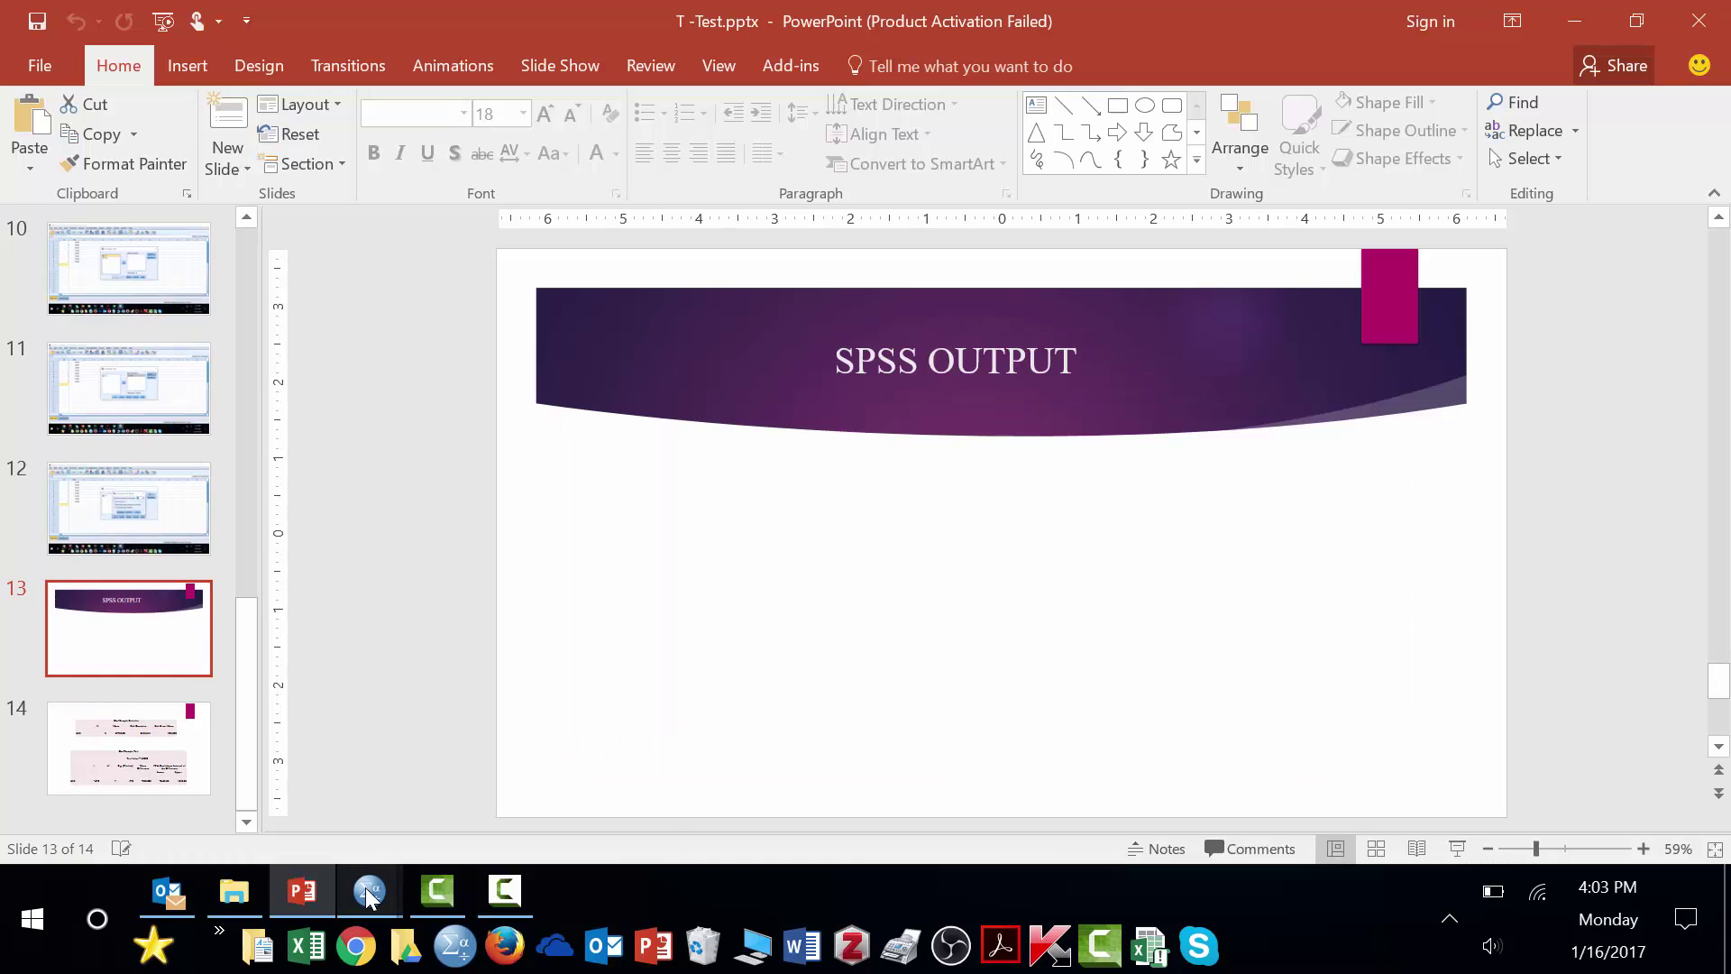
Switch to the SPSS data set, open the One-Sample T Test and assign KM as the test variable
{"action": "left_click", "coordinate": [366, 887]}
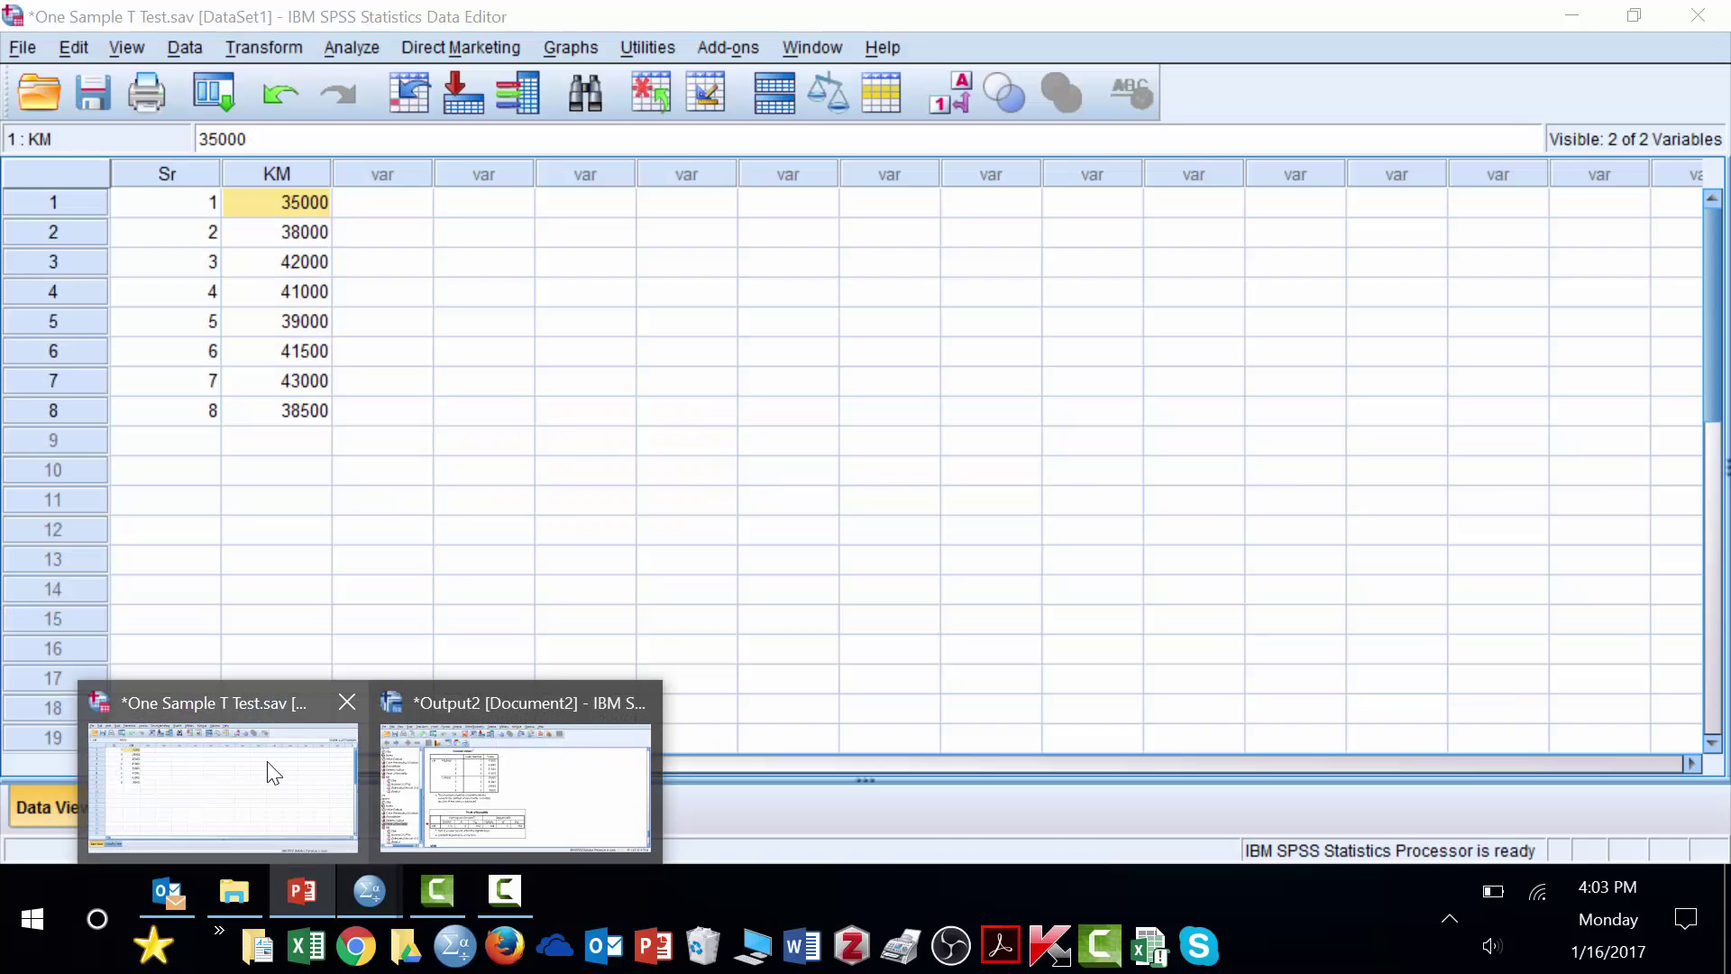
{"action": "left_click", "coordinate": [271, 772]}
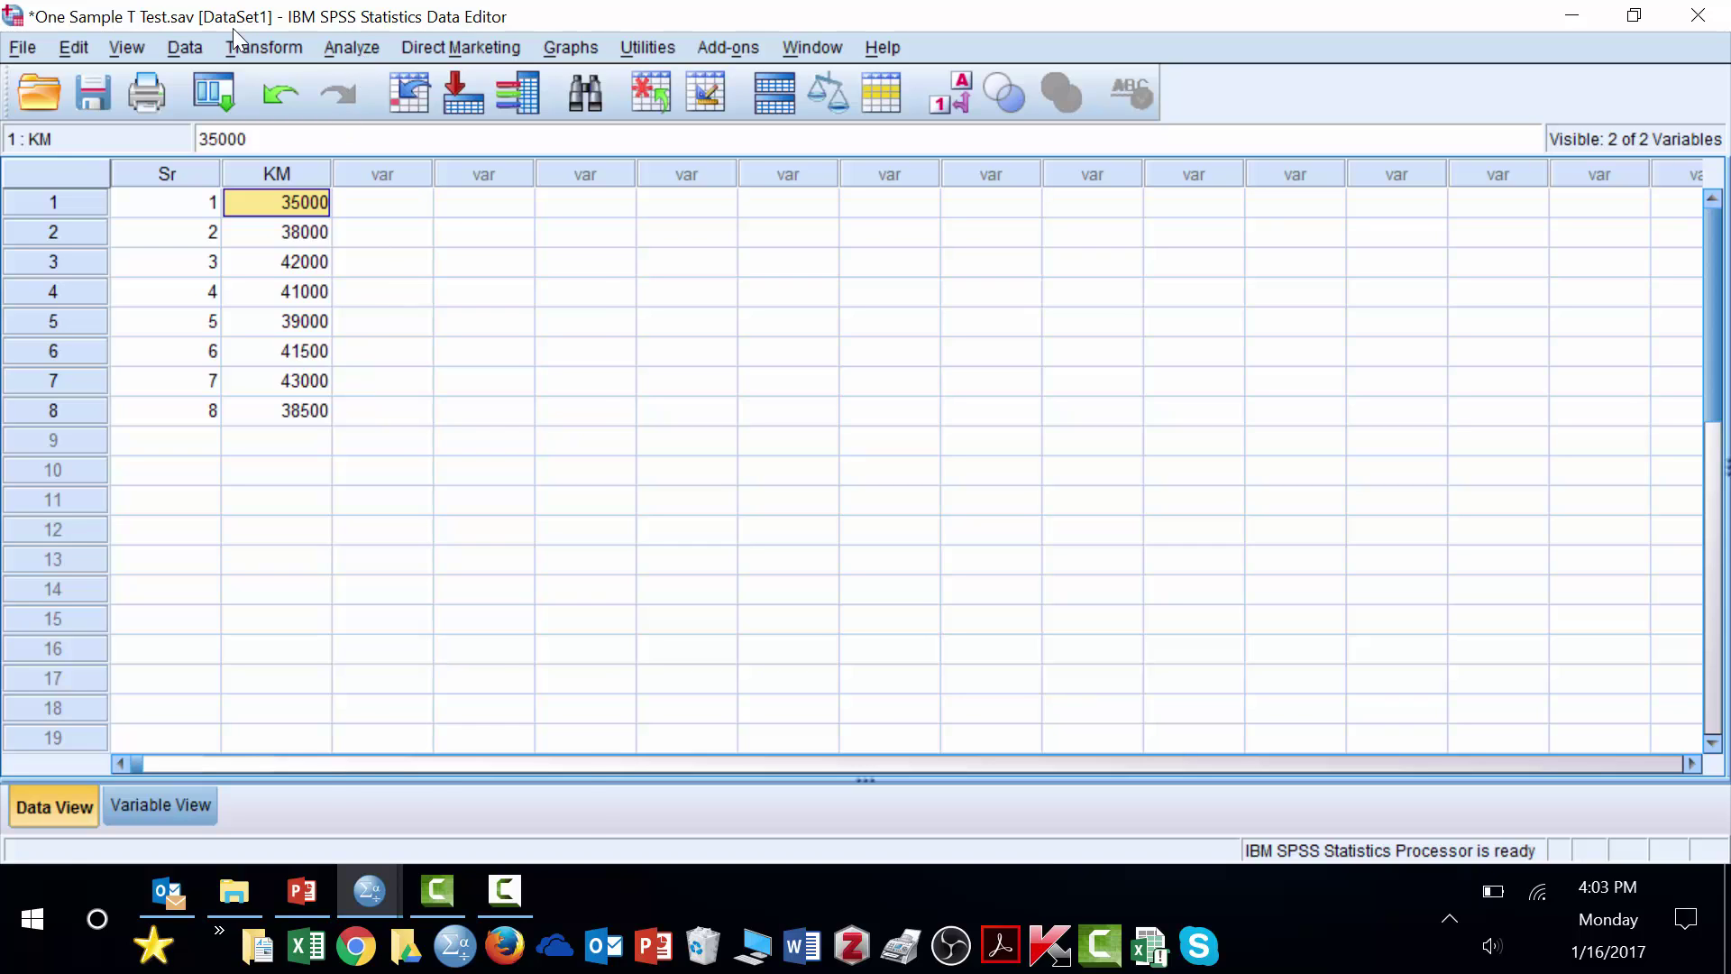
{"action": "key", "text": "alt+a"}
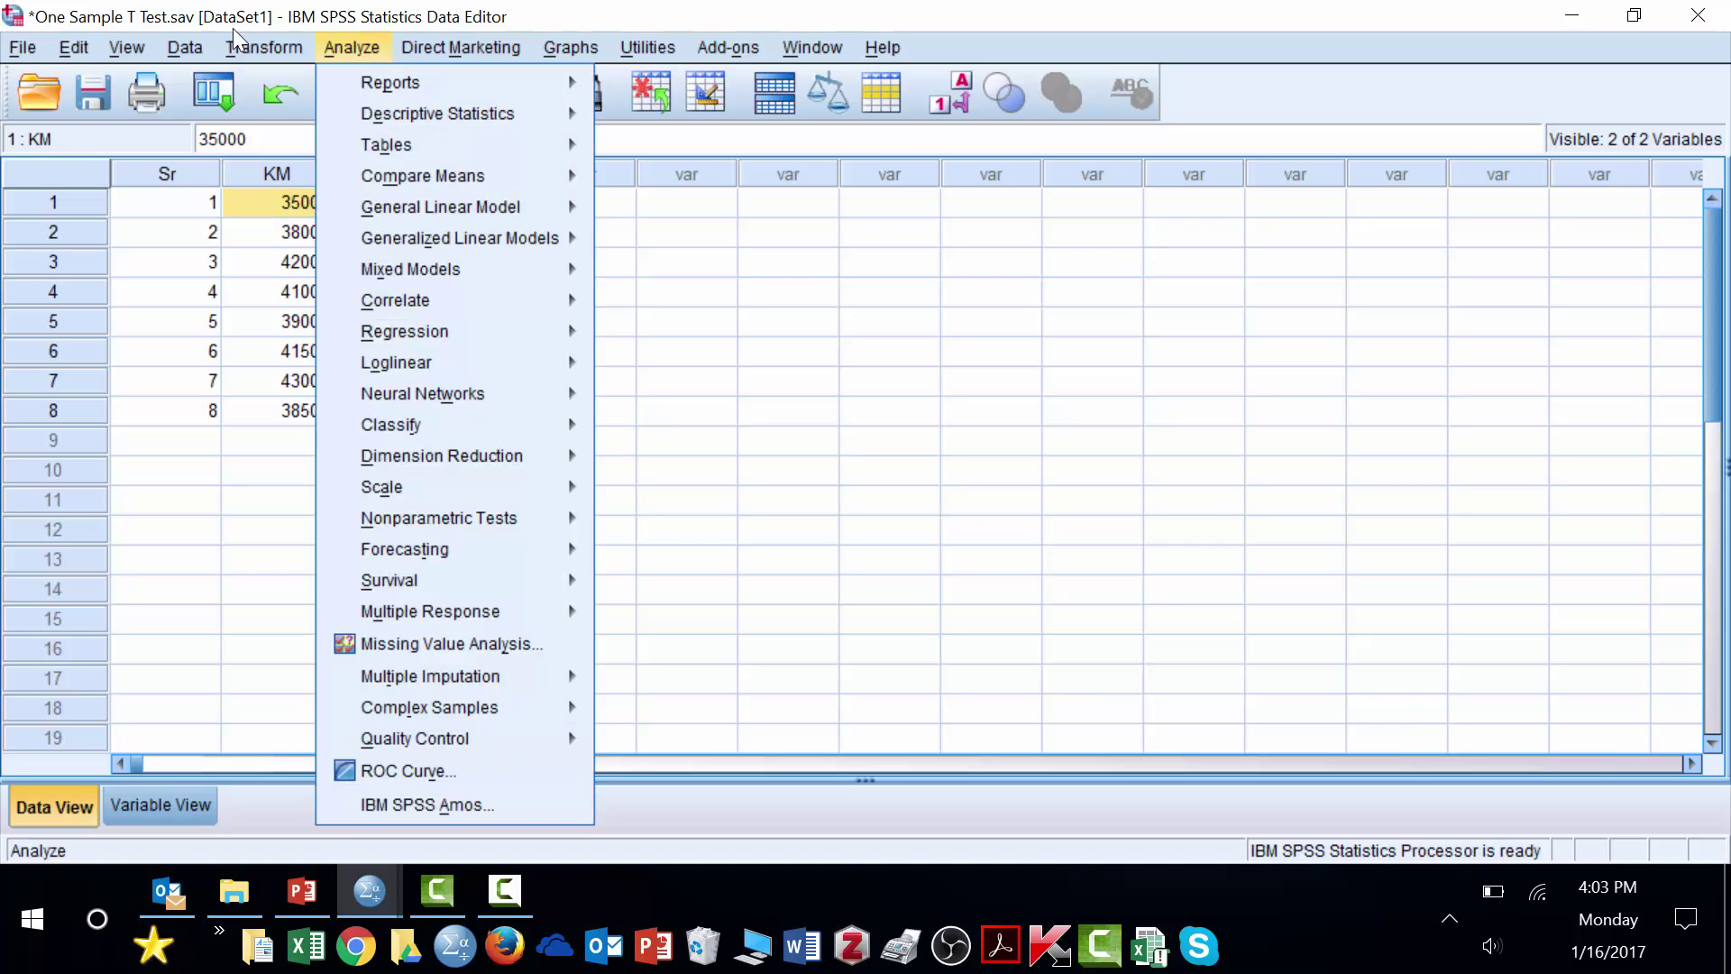
{"action": "mouse_move", "coordinate": [360, 175]}
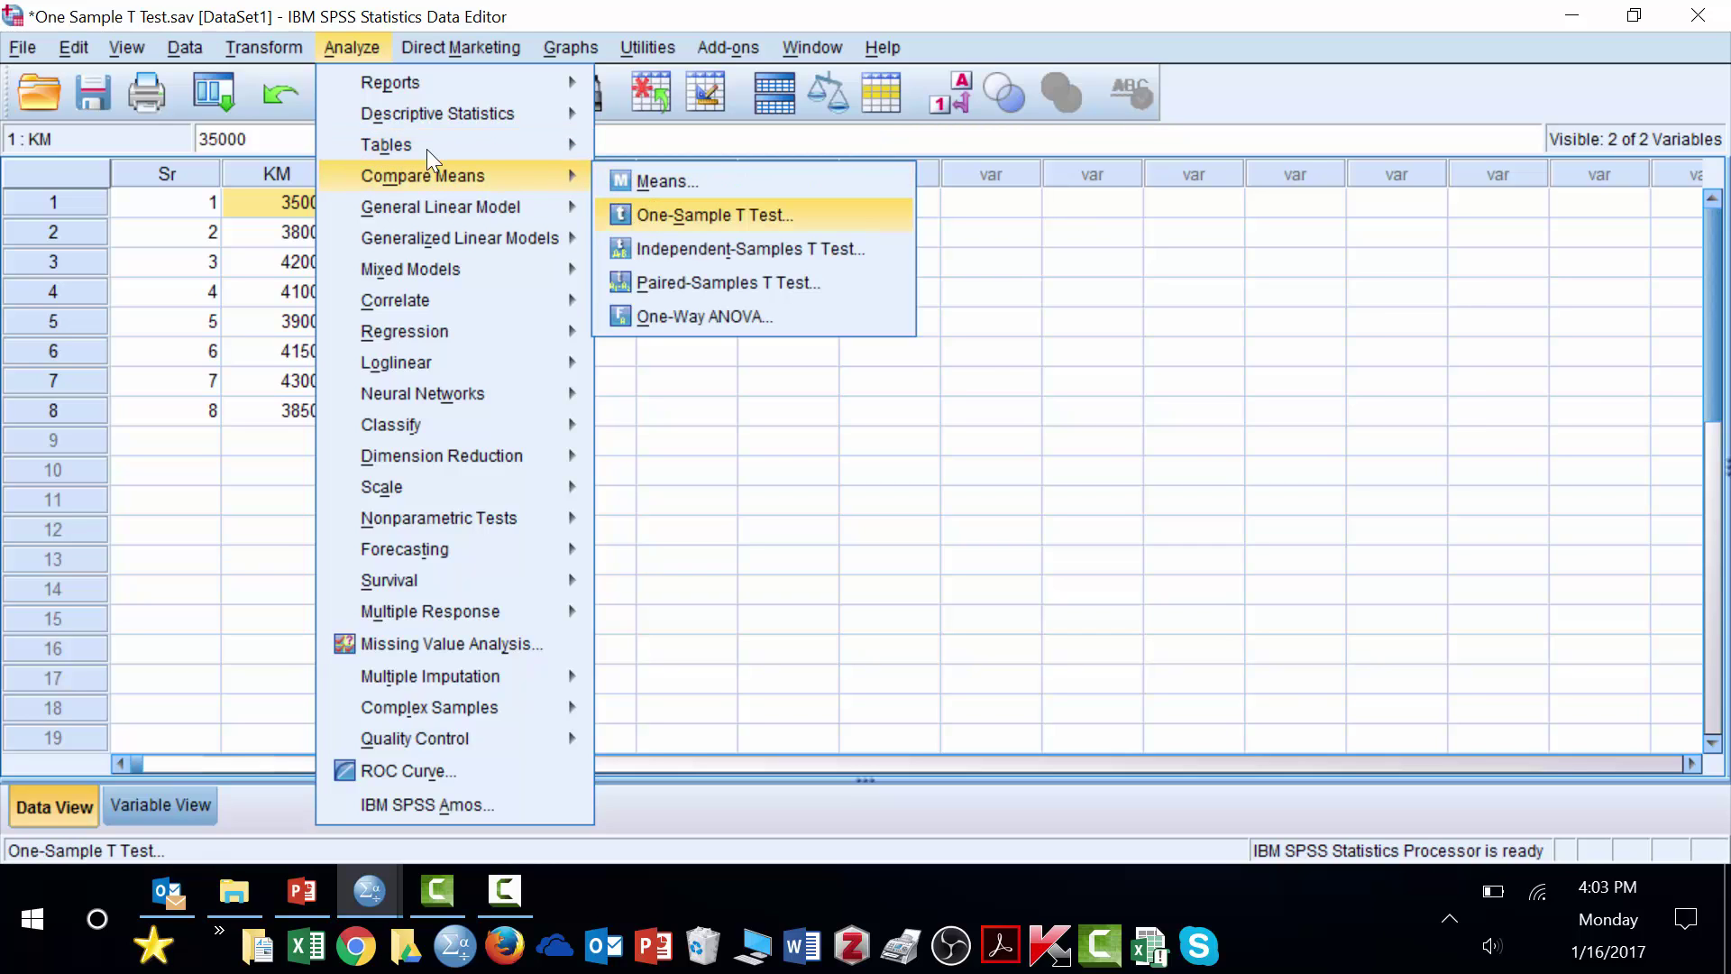
{"action": "left_click", "coordinate": [642, 218]}
{"action": "key", "text": "Down"}
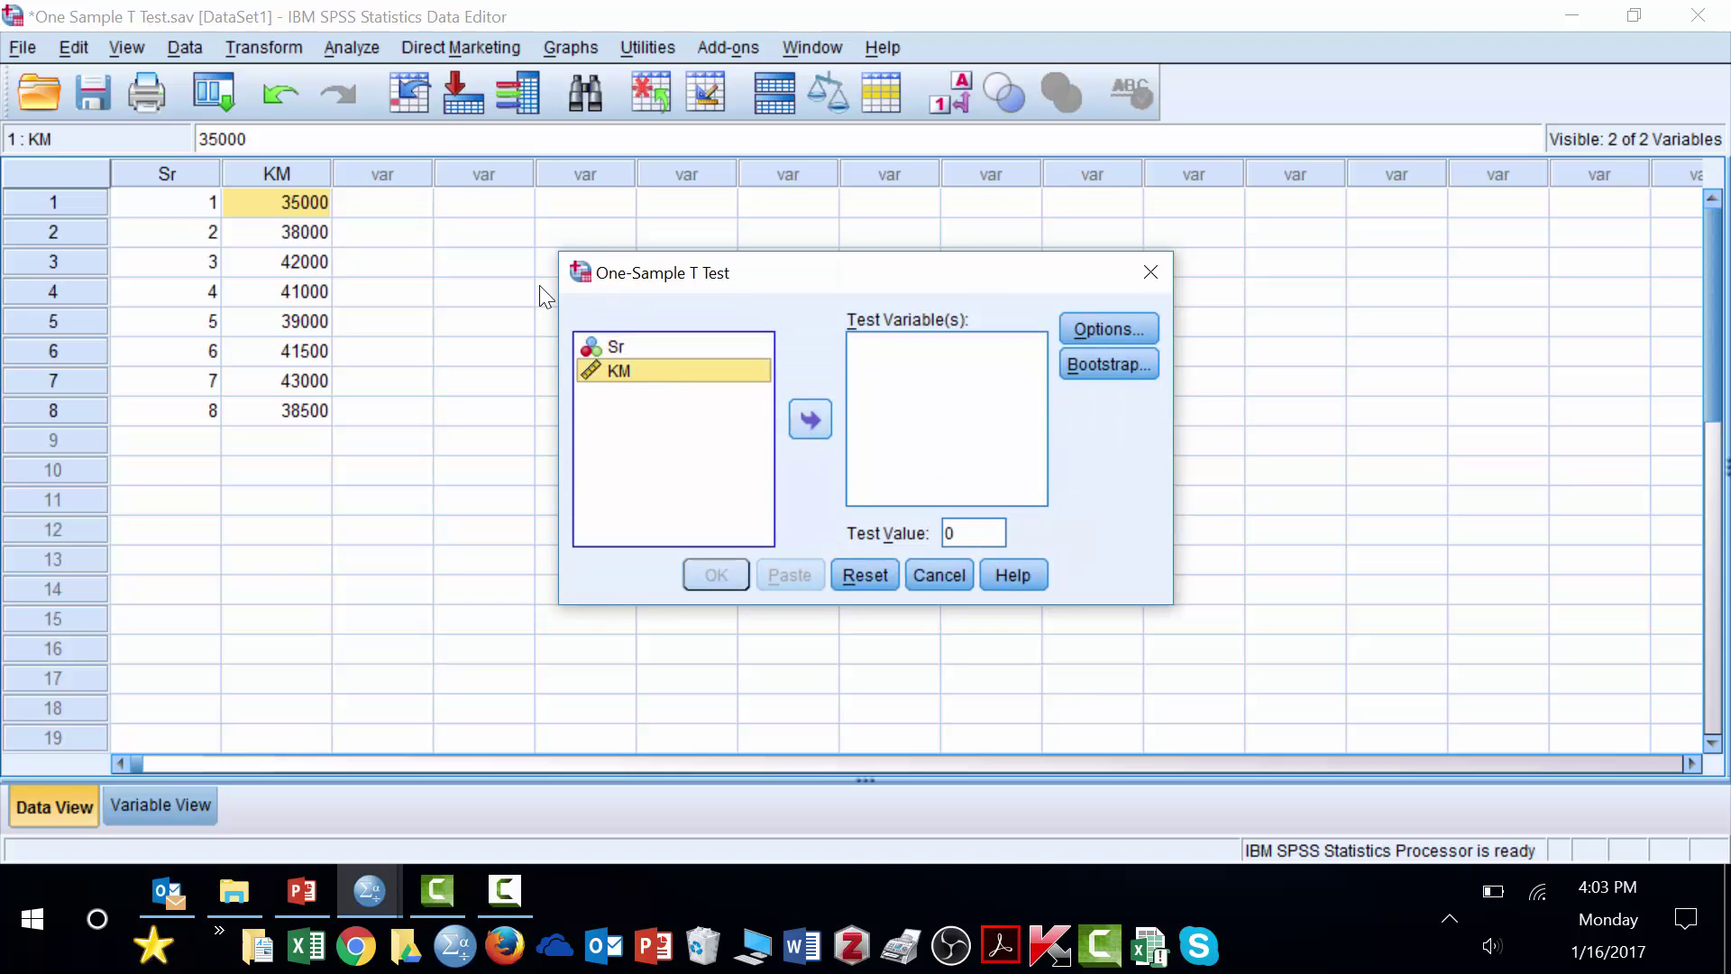
{"action": "key", "text": "alt+t"}
{"action": "left_click", "coordinate": [808, 415]}
{"action": "left_click_drag", "start_coordinate": [626, 370], "coordinate": [941, 362]}
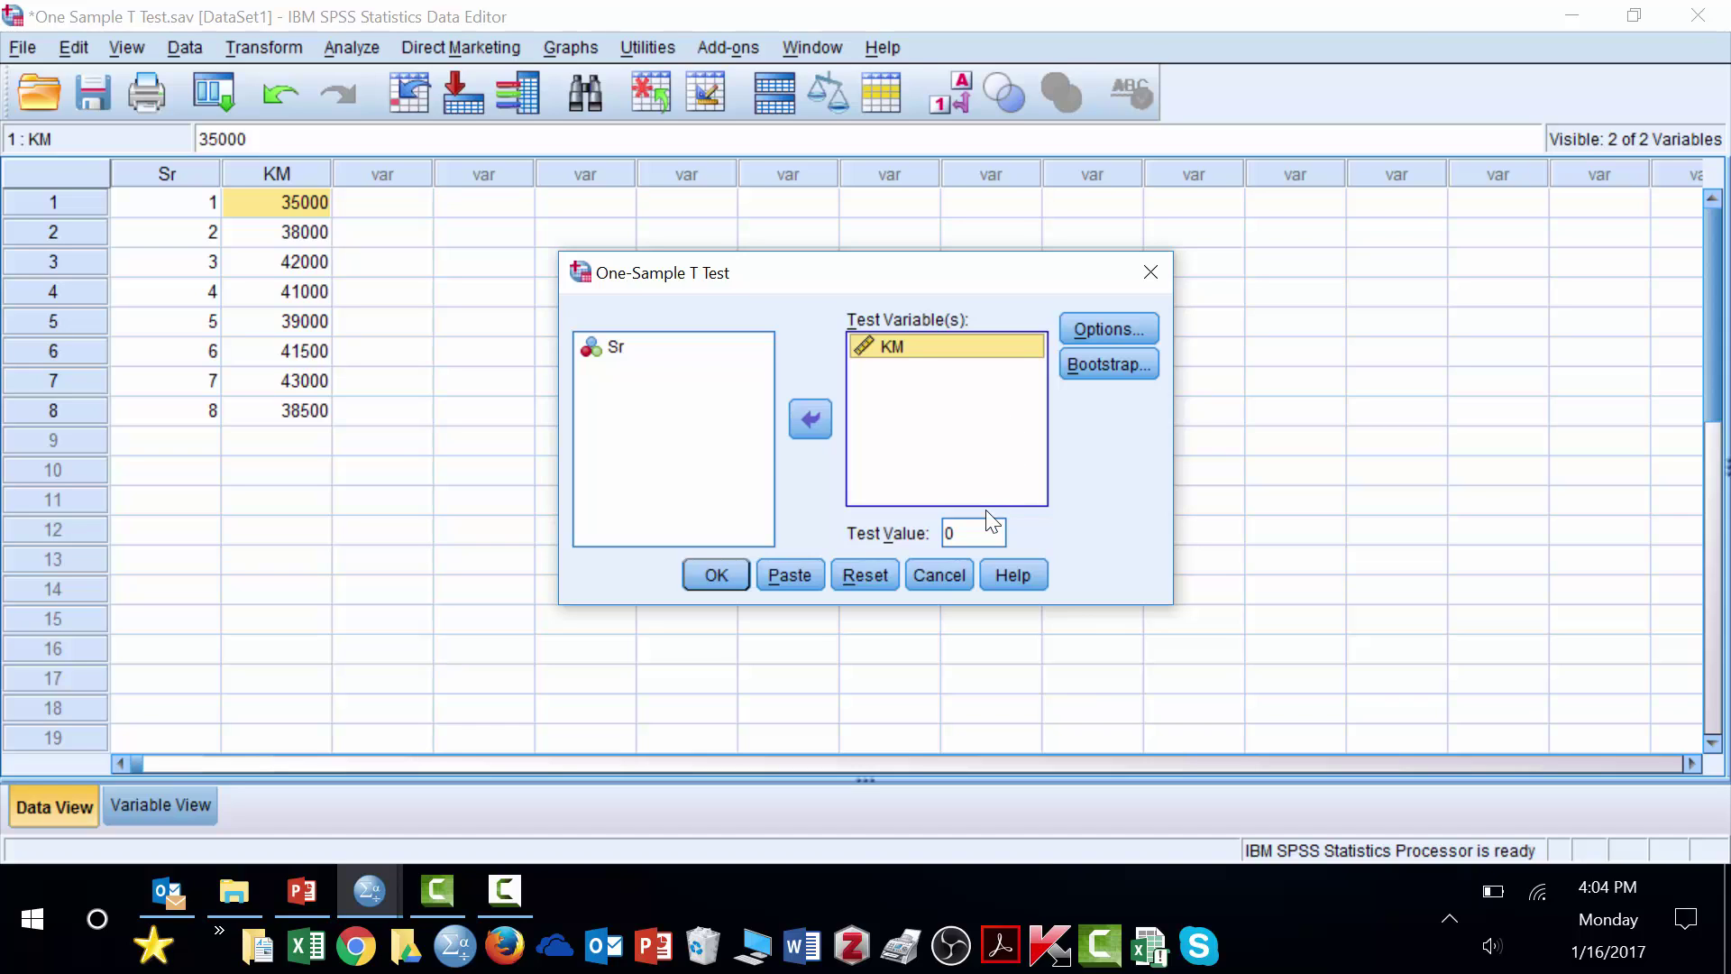
Switch to the PowerPoint presentation and bring up the Example slide to read the claimed average tyre life
{"action": "left_click", "coordinate": [298, 879]}
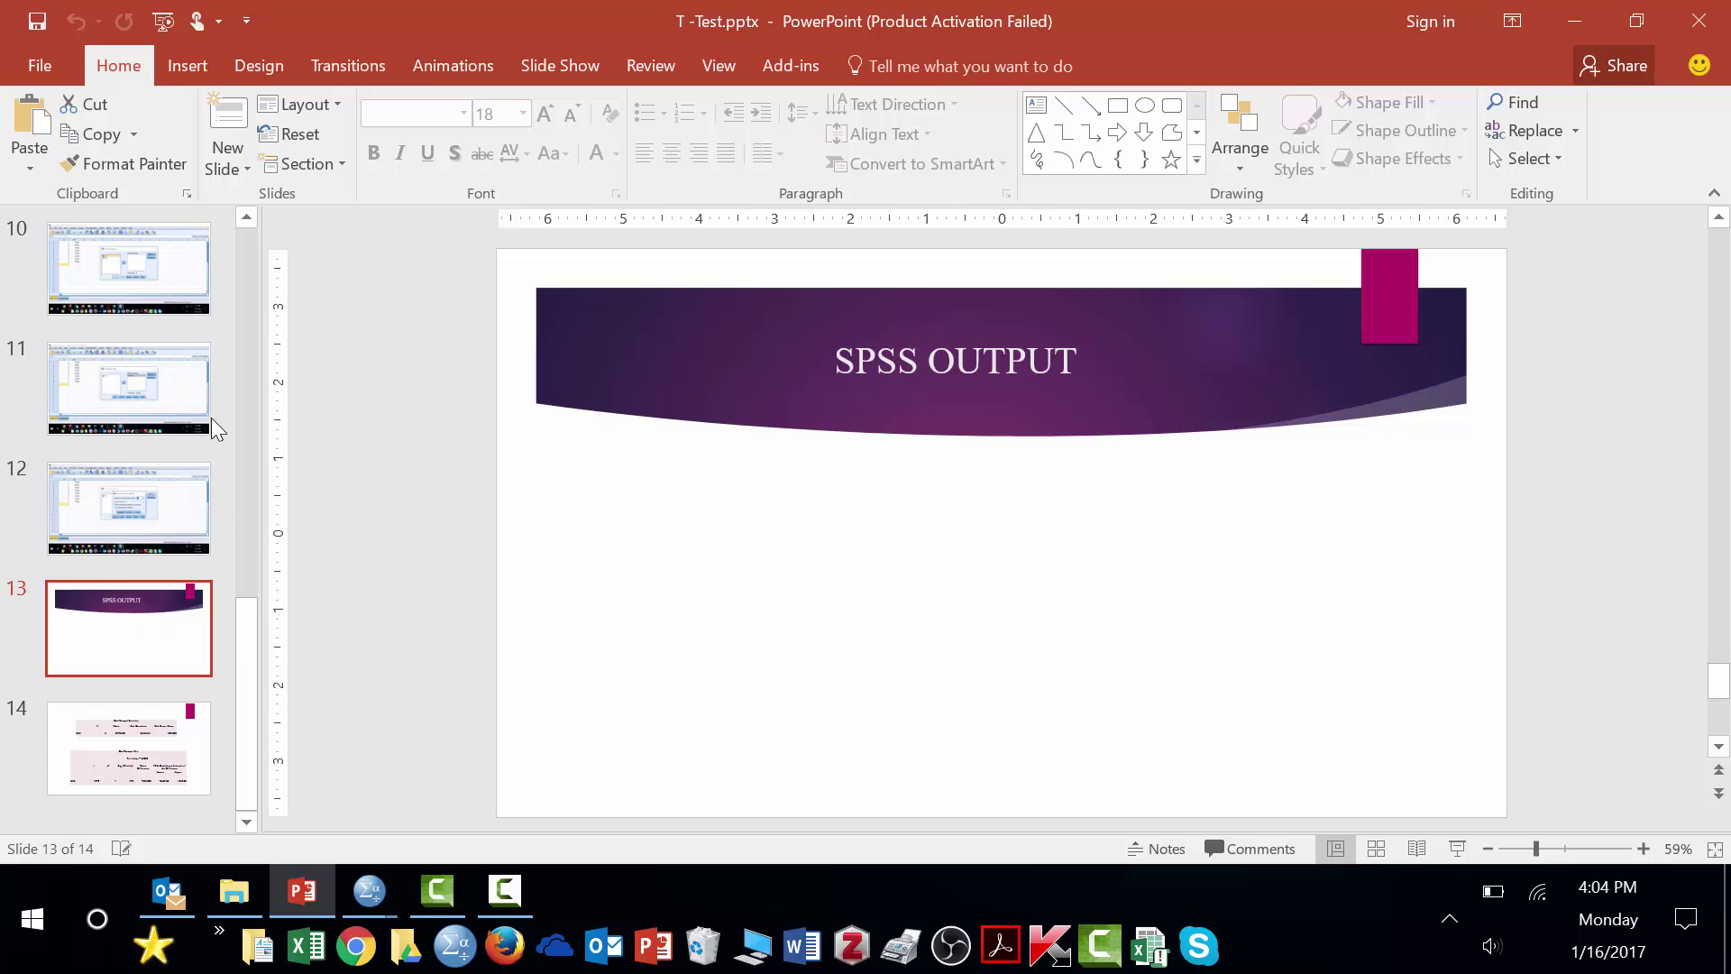
{"action": "left_click", "coordinate": [153, 282]}
{"action": "key", "text": "Up"}
{"action": "key", "text": "Up"}
{"action": "key", "text": "Up"}
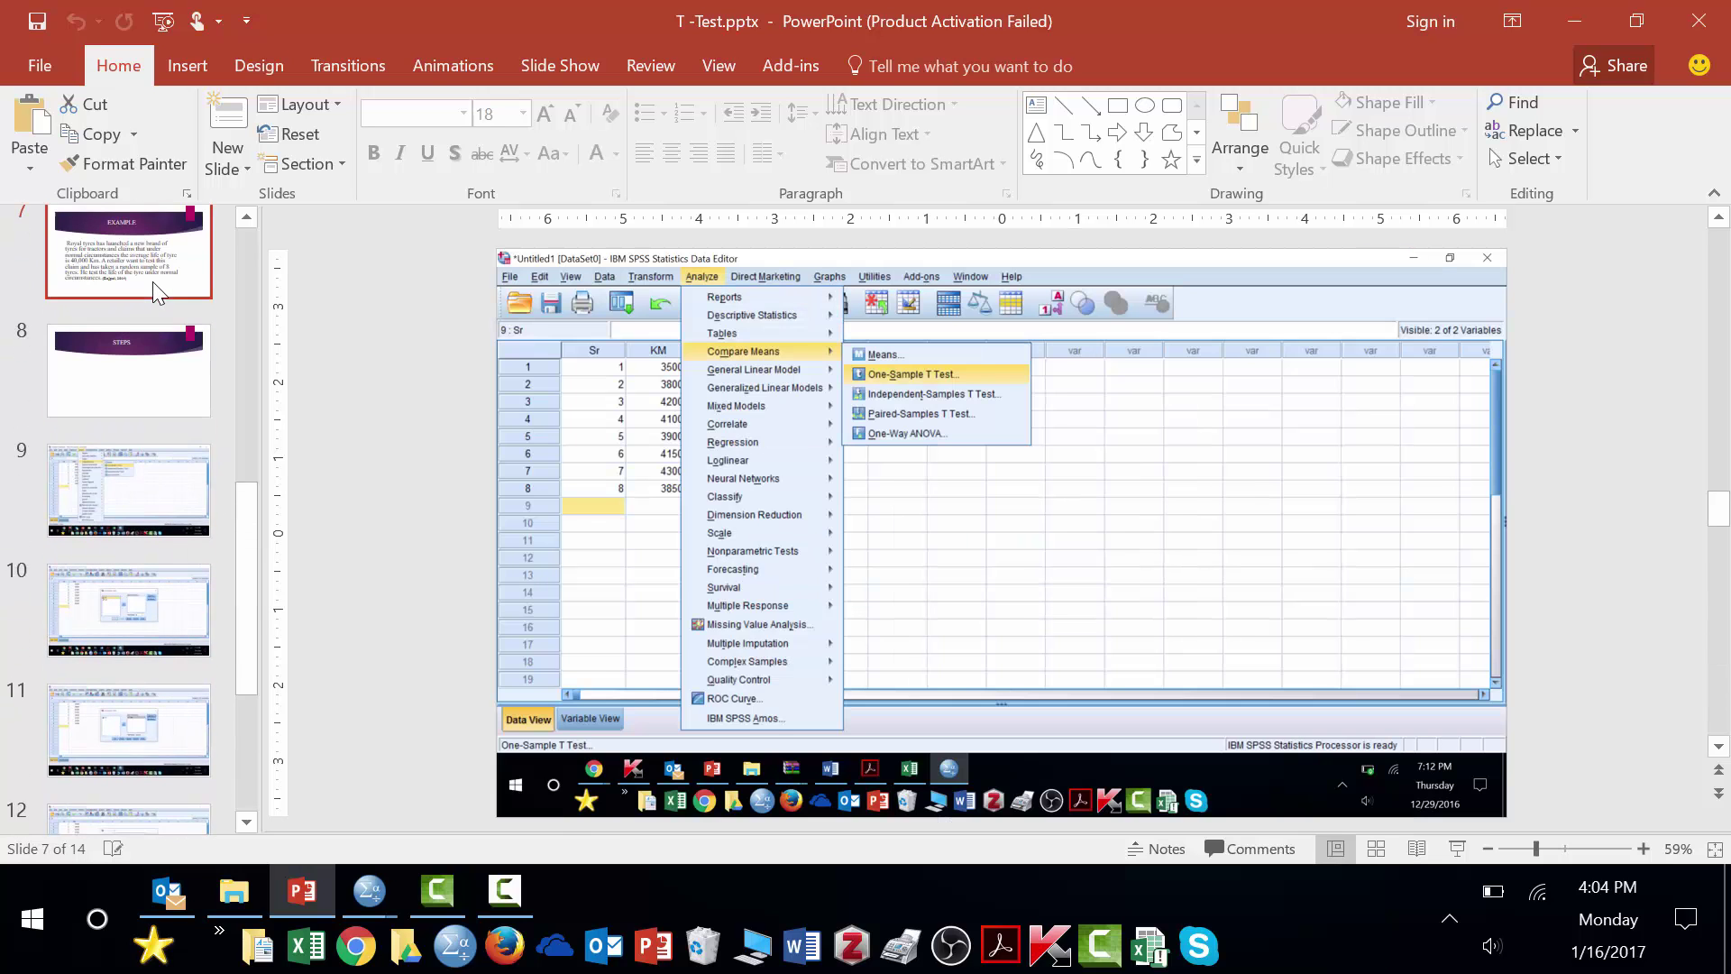
{"action": "key", "text": "Up"}
{"action": "key", "text": "Down"}
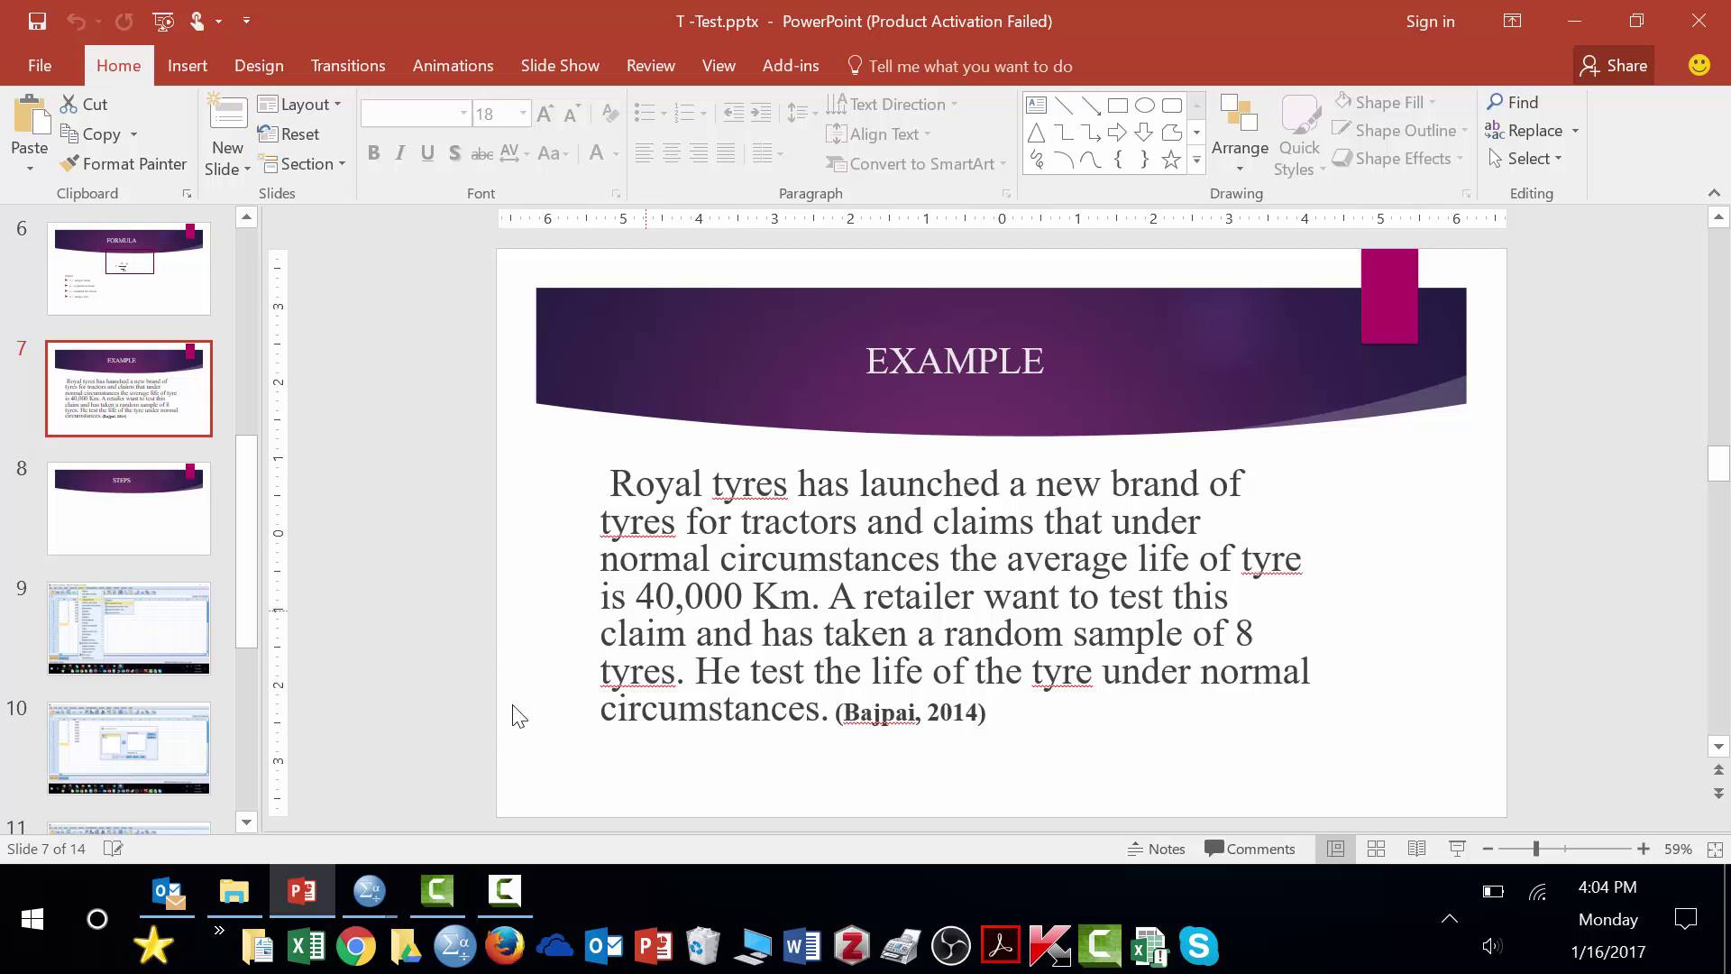
Return to the SPSS data set's One-Sample T Test and set the test value to 40000
{"action": "left_click", "coordinate": [370, 891]}
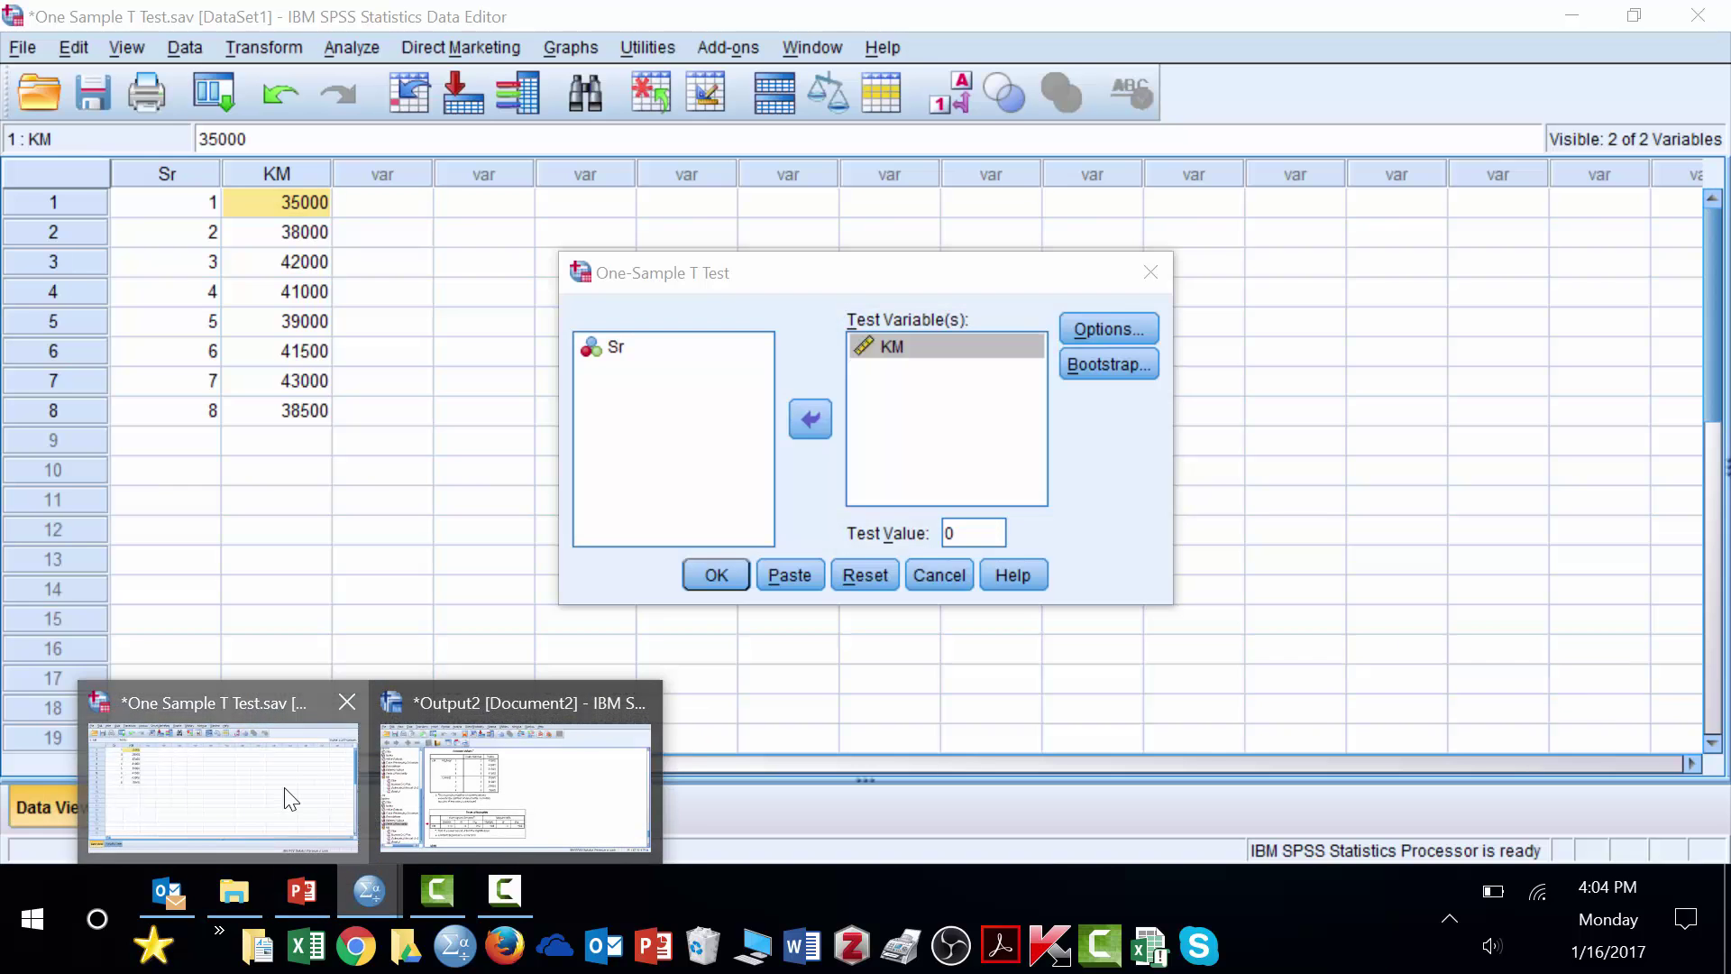
{"action": "left_click", "coordinate": [289, 799]}
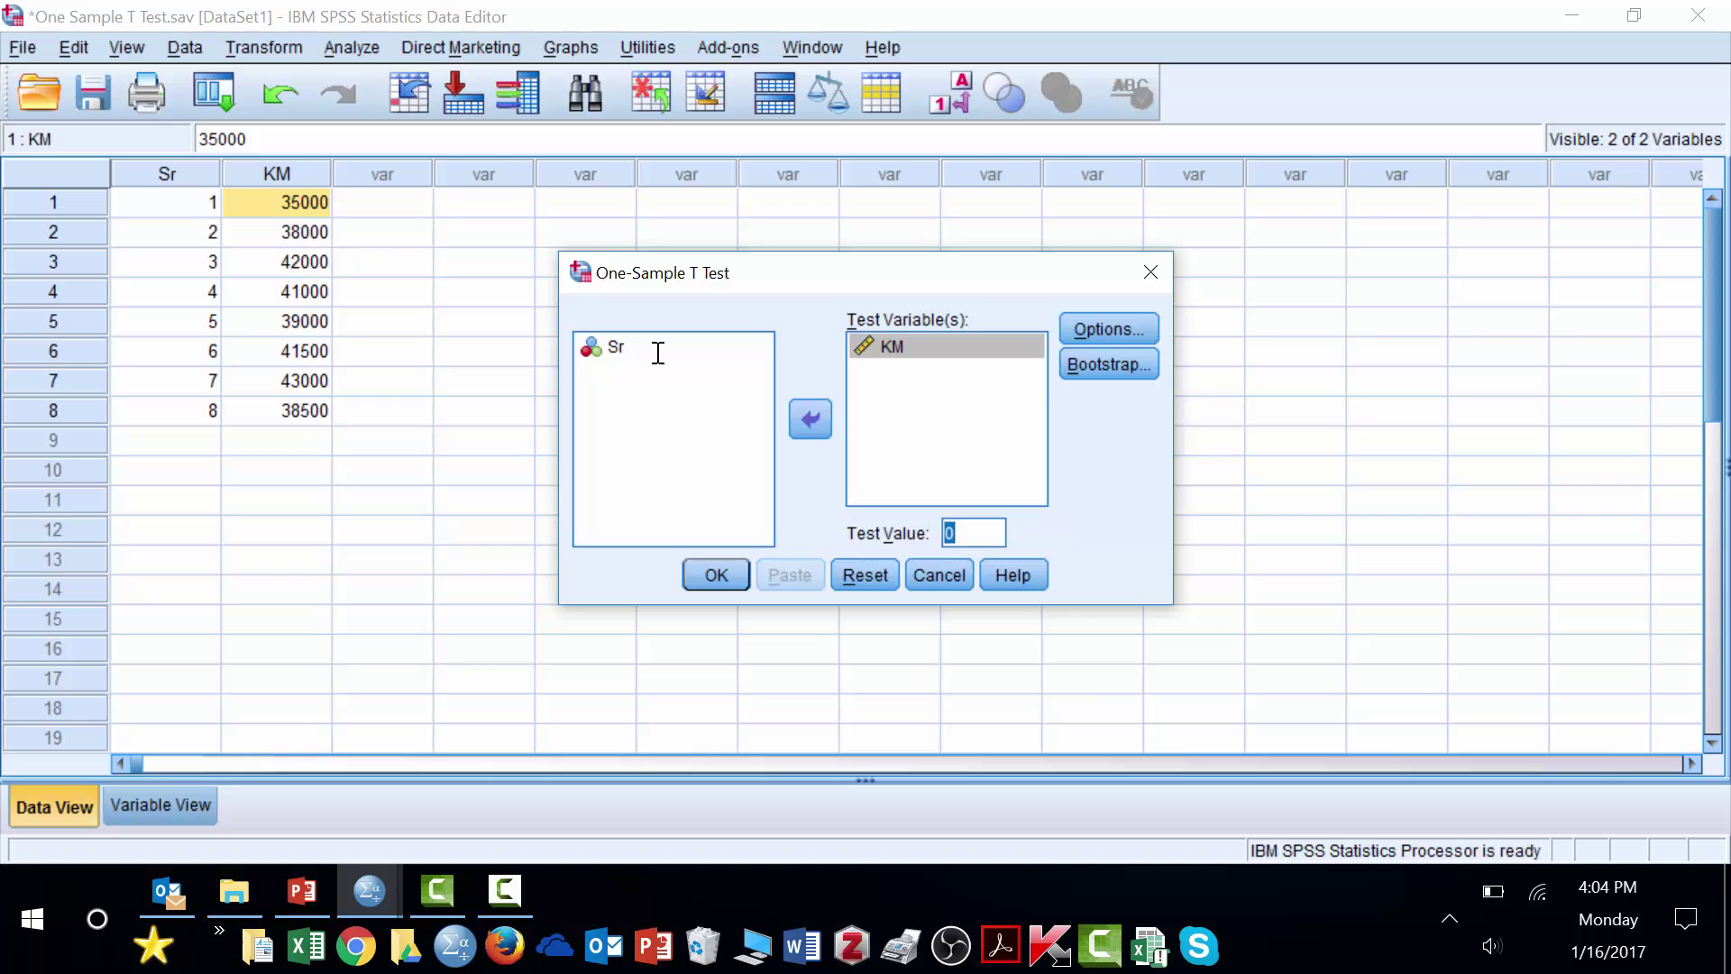
{"action": "key", "text": "BackSpace"}
{"action": "type", "text": "400"}
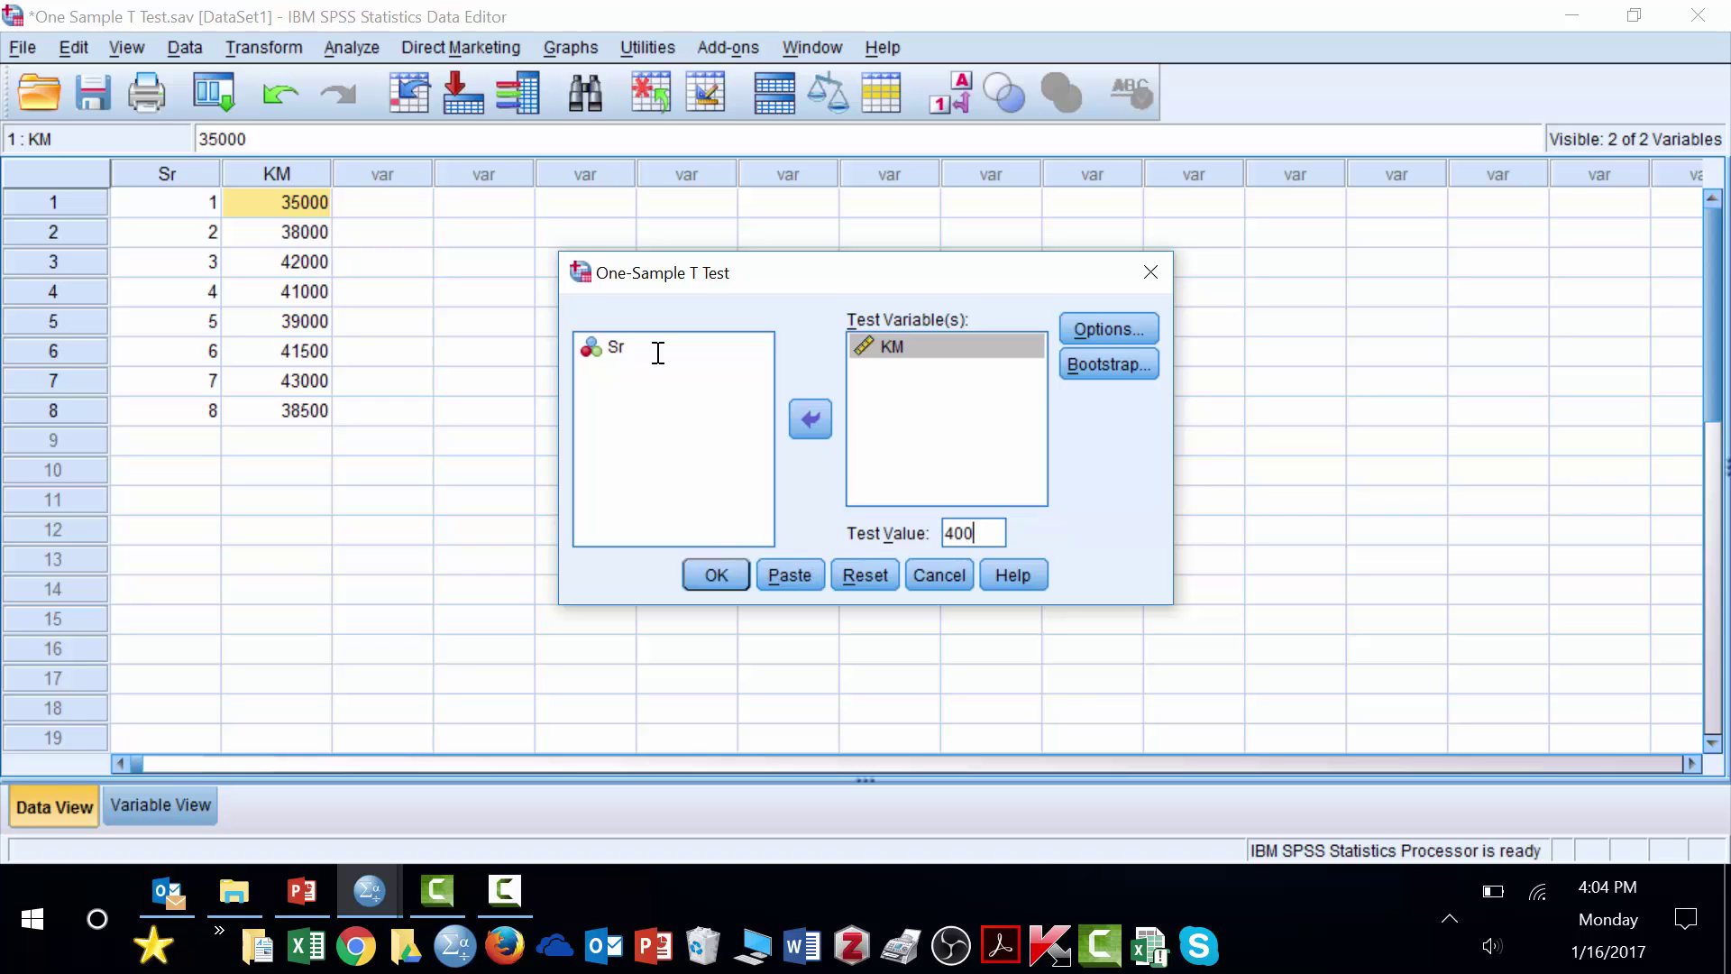
{"action": "type", "text": "00"}
Accept the 95% confidence interval with cases excluded analysis by analysis, and run the one-sample t-test
{"action": "left_click", "coordinate": [1111, 328]}
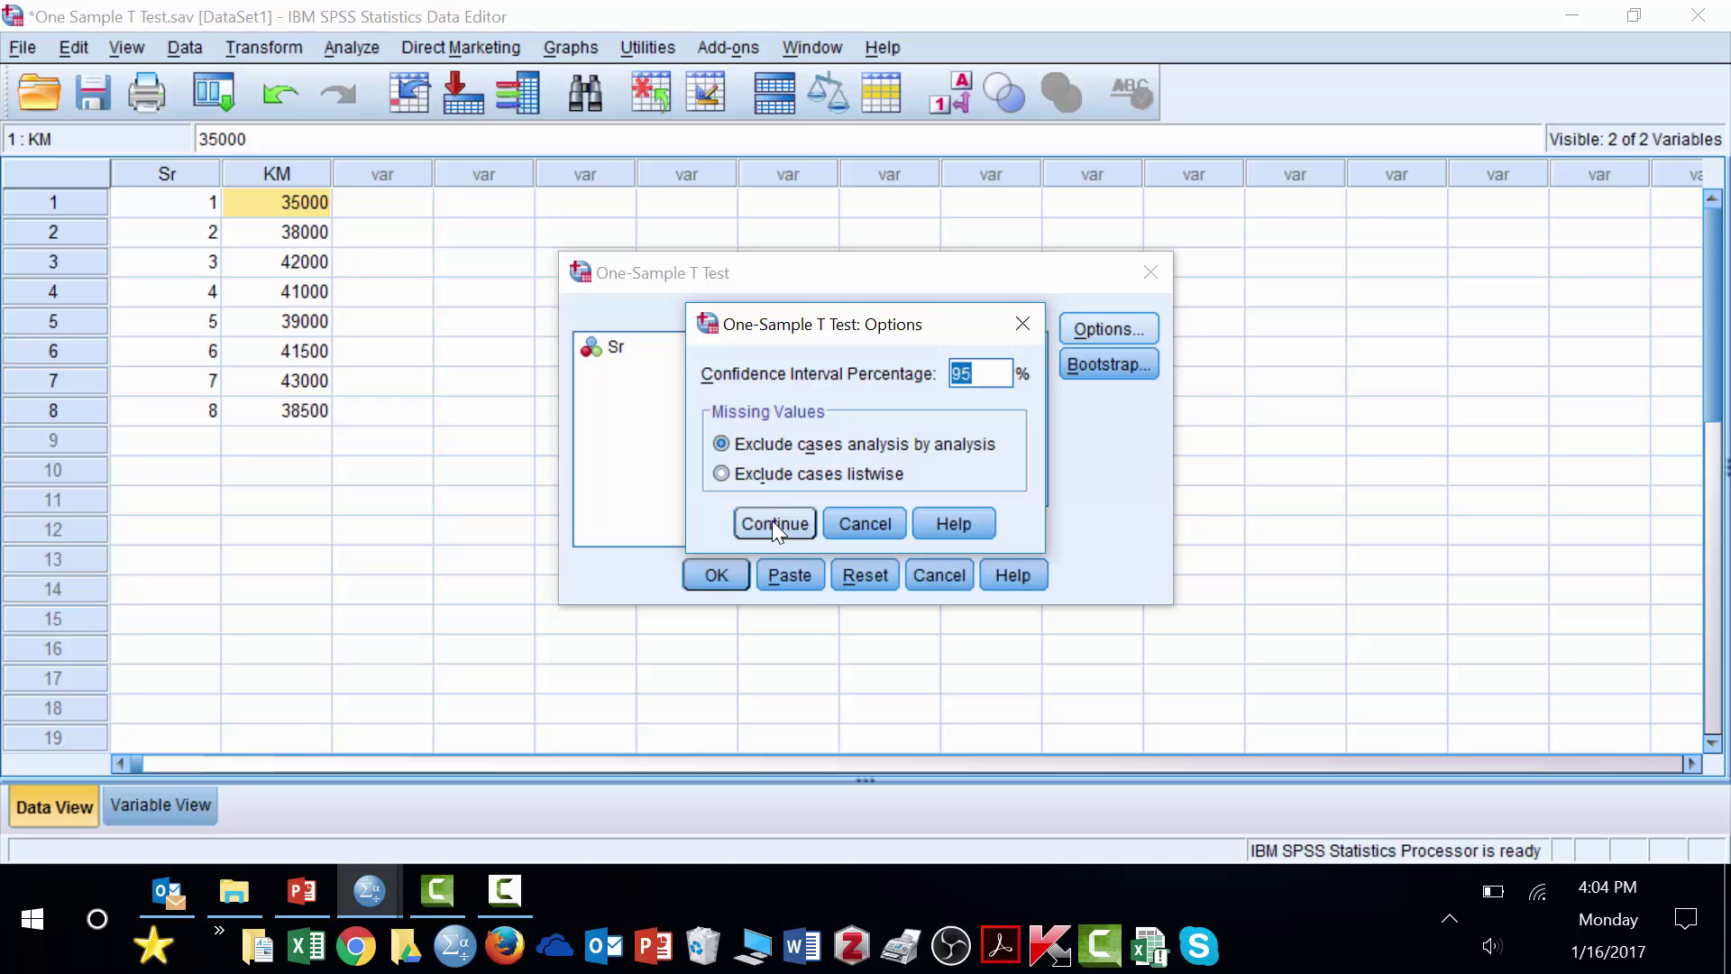
{"action": "key", "text": "Return"}
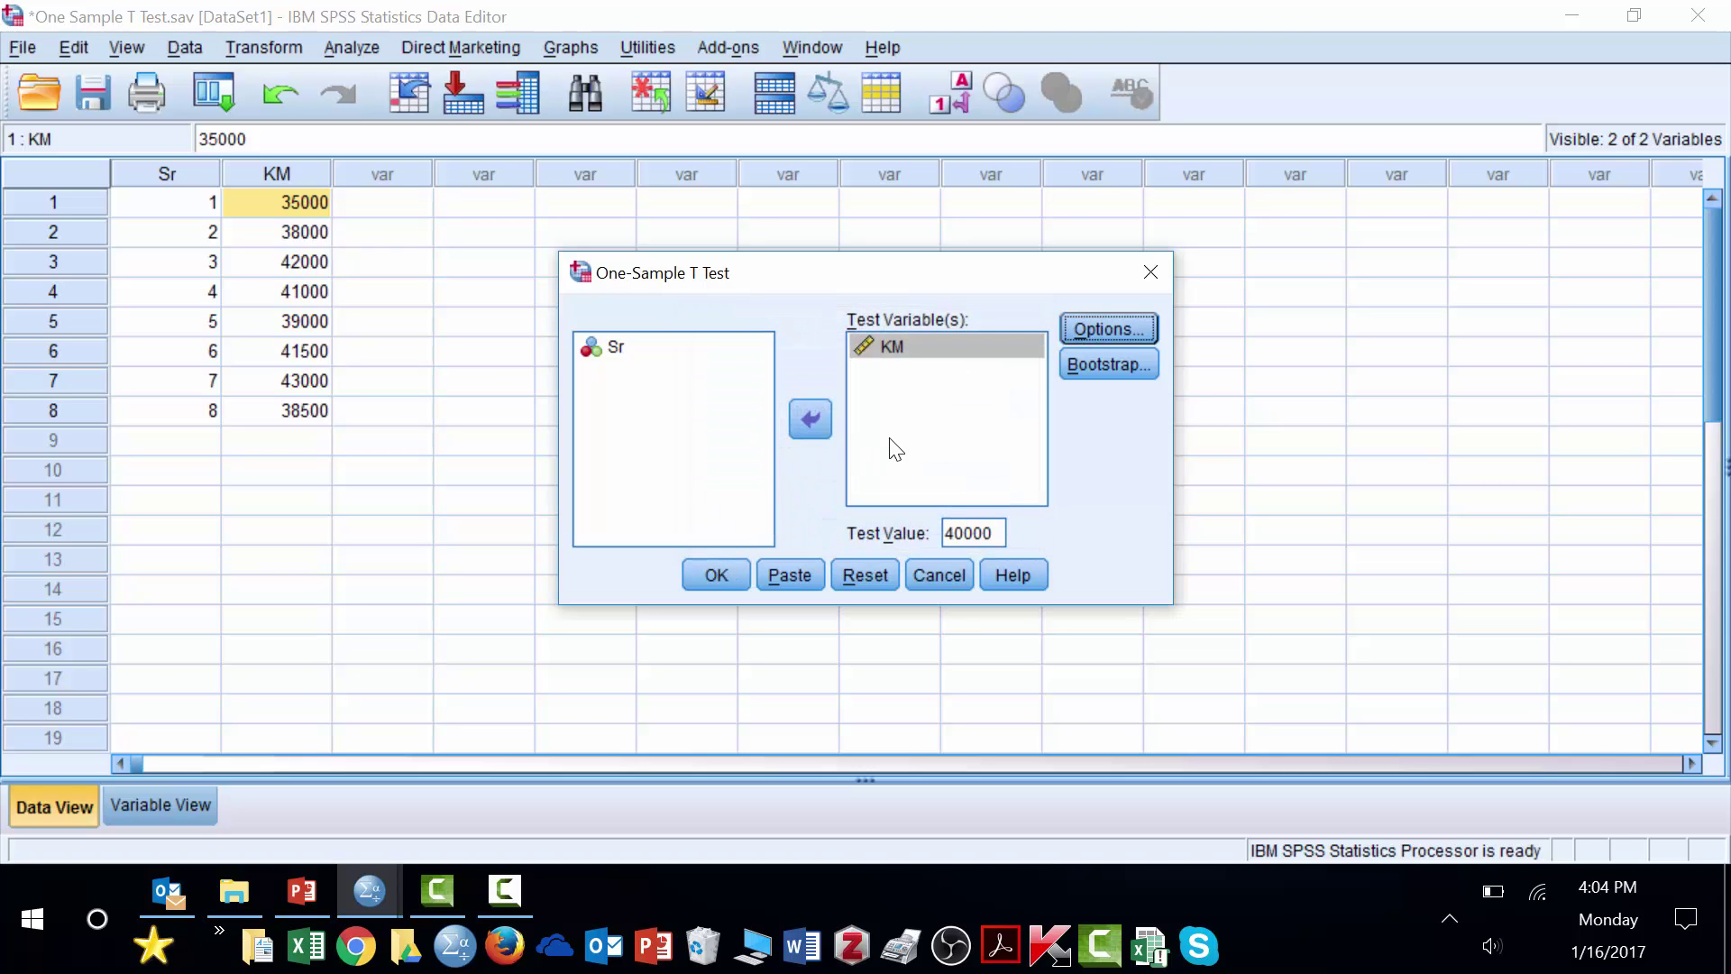
{"action": "left_click", "coordinate": [717, 574]}
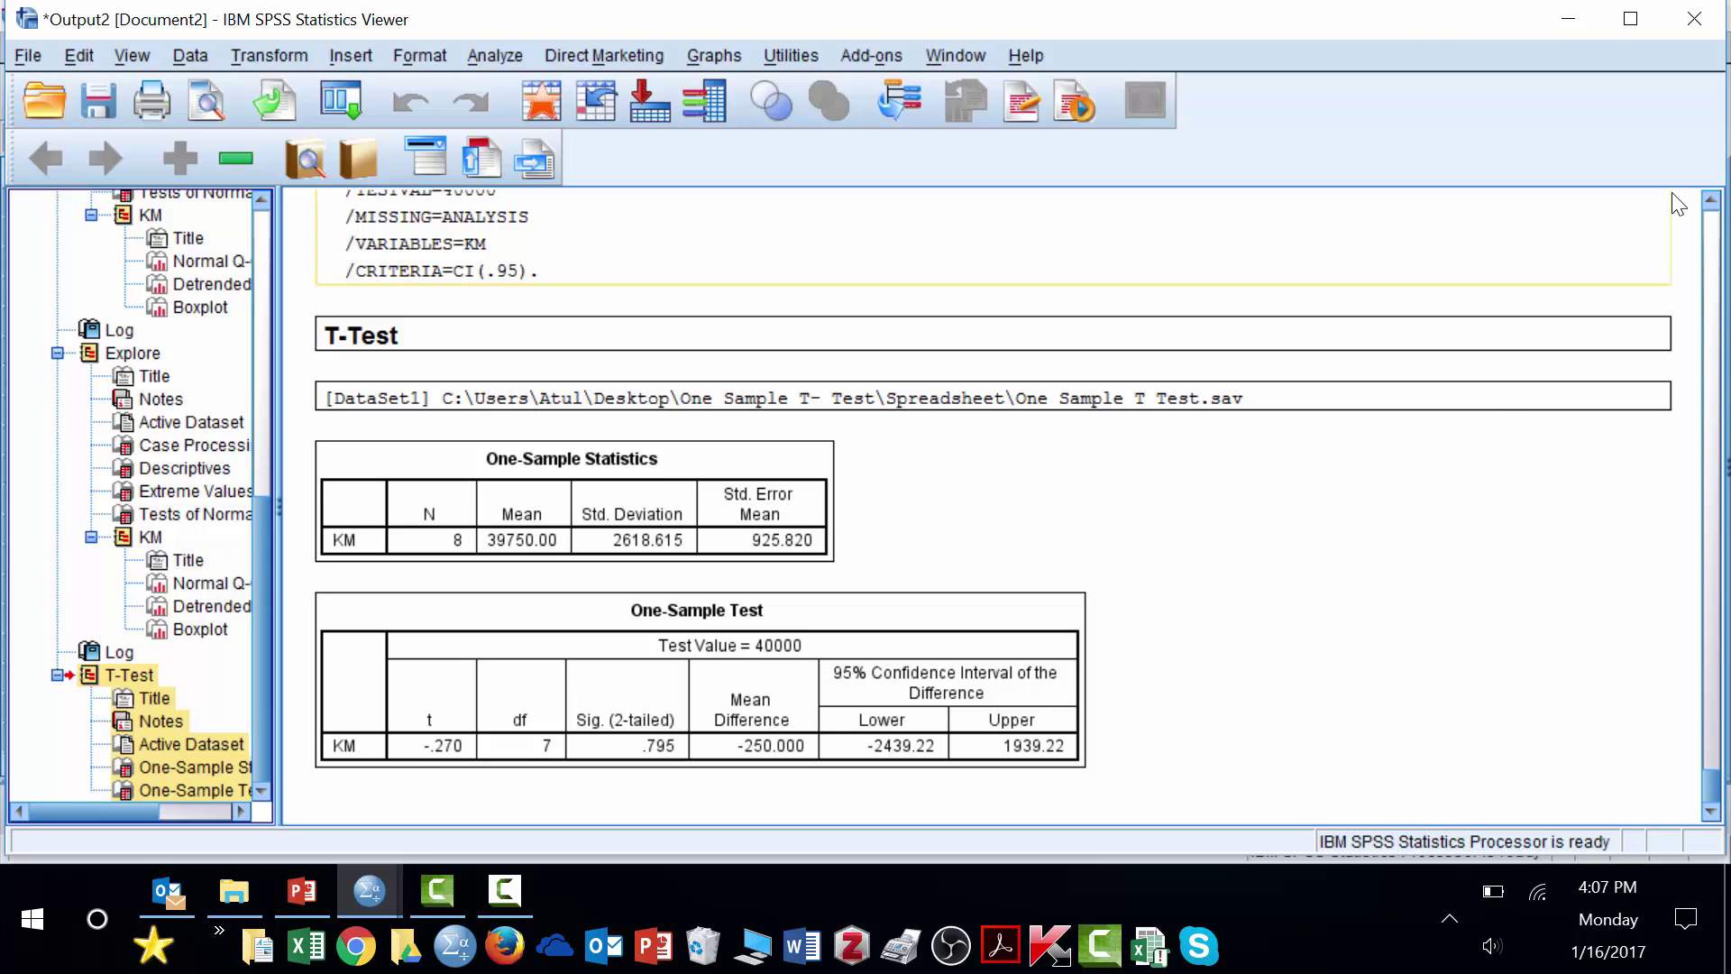
{"action": "left_click", "coordinate": [505, 890]}
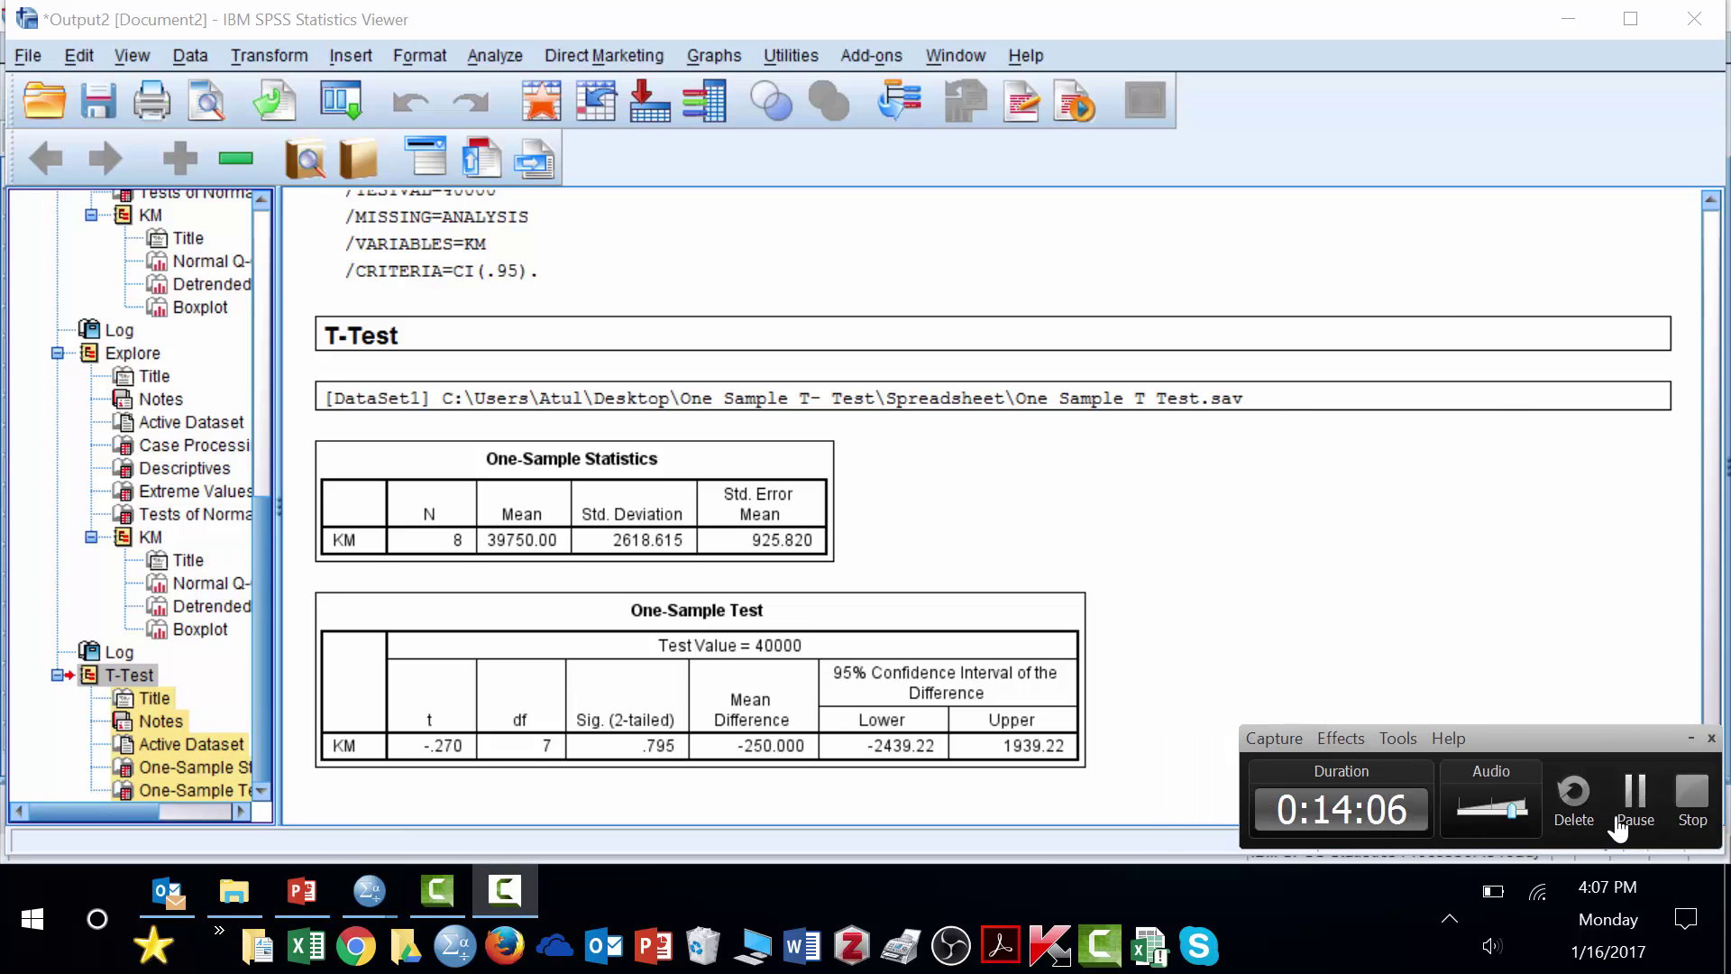